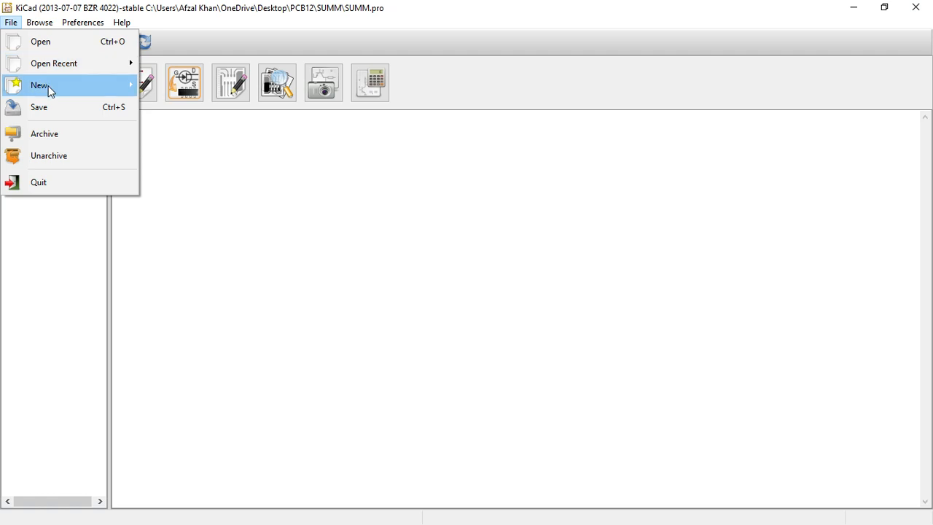
Create a blank project named 555AS in the PCB12 folder, giving it its own new directory.
{"action": "mouse_move", "coordinate": [59, 90]}
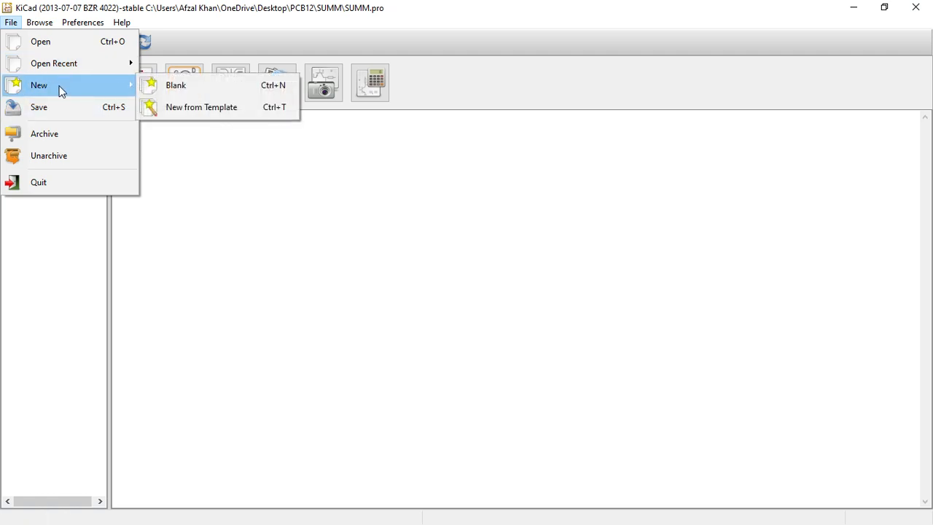
{"action": "left_click", "coordinate": [195, 94]}
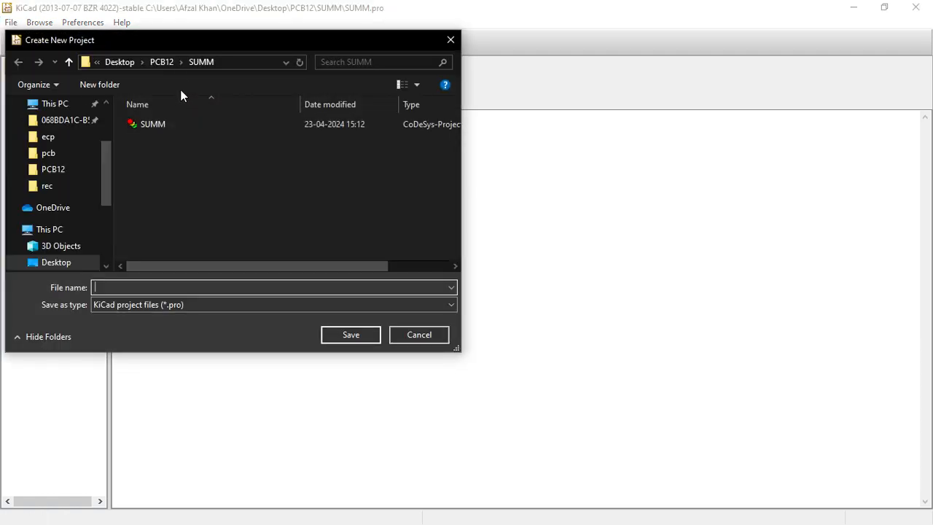
{"action": "left_click", "coordinate": [164, 61]}
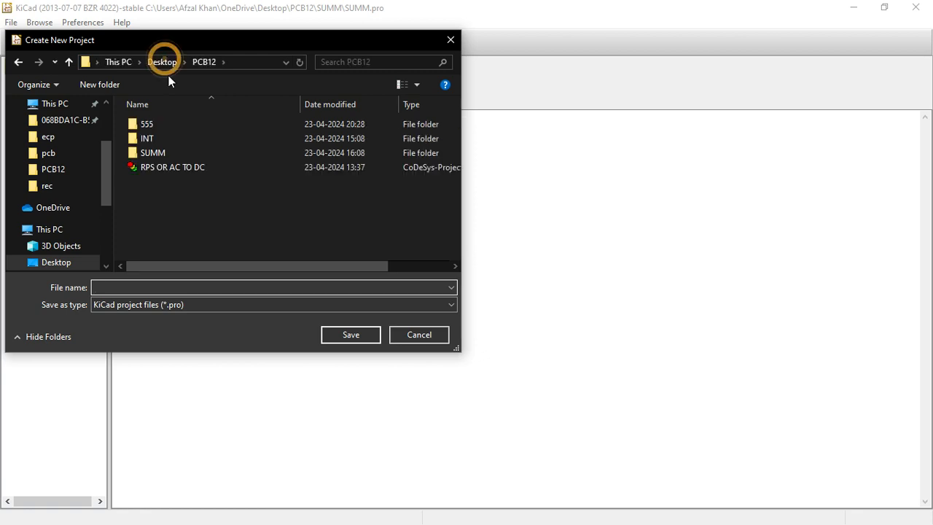
{"action": "left_click", "coordinate": [181, 288]}
{"action": "type", "text": "555AS"}
{"action": "left_click", "coordinate": [356, 337]}
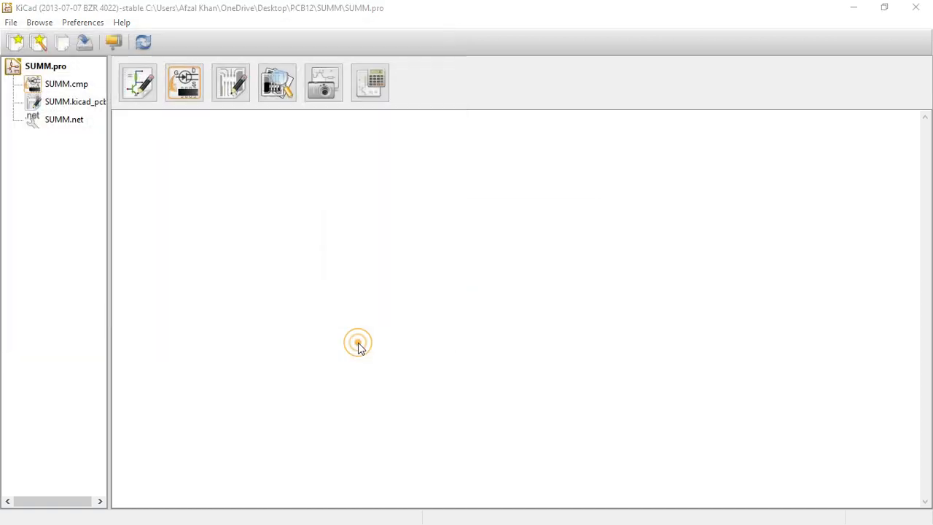
{"action": "left_click", "coordinate": [522, 306]}
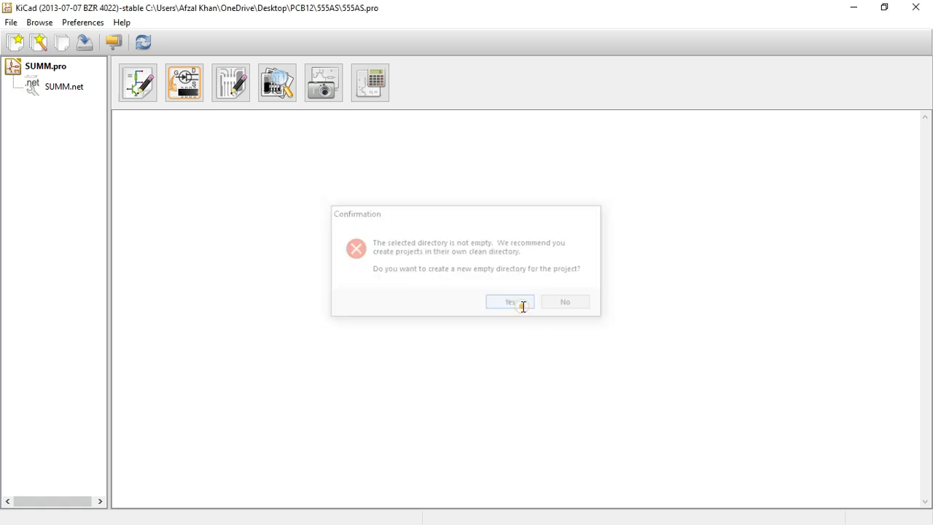
Open the project's schematic editor, allowing another instance and dismissing the missing-file notice.
{"action": "left_click", "coordinate": [138, 86]}
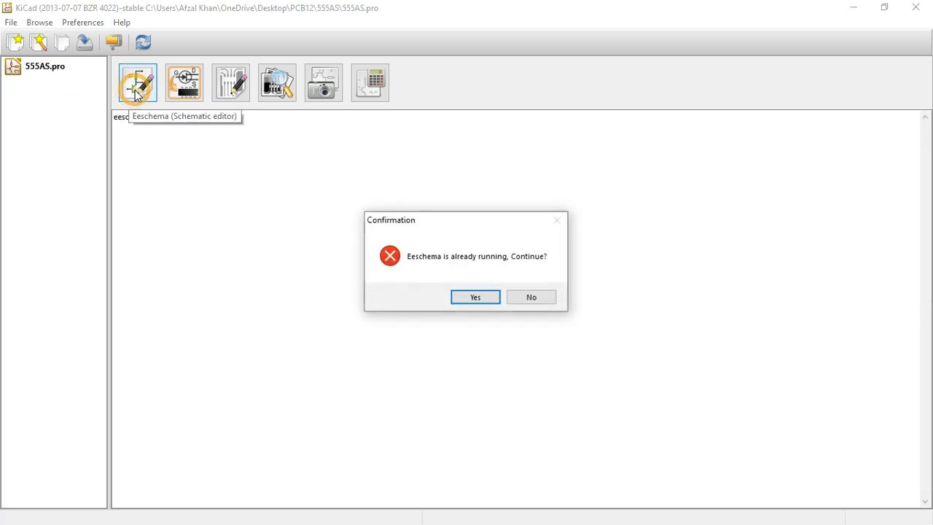
{"action": "left_click", "coordinate": [482, 298]}
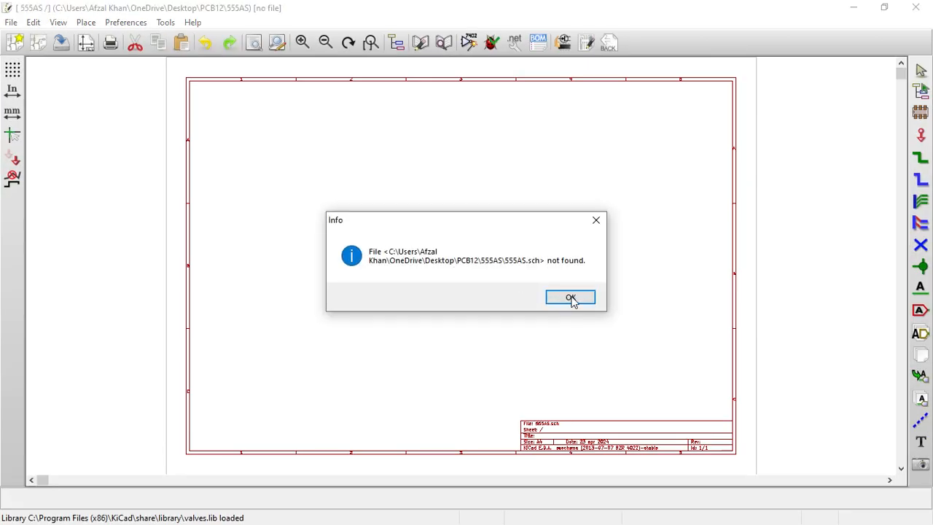
{"action": "left_click", "coordinate": [571, 298]}
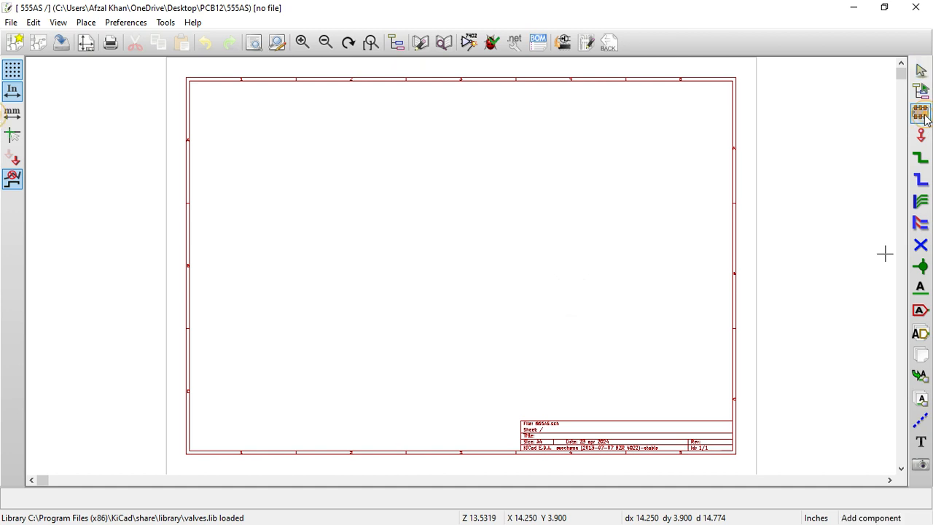
Place an LM555N timer in the upper middle of the empty schematic sheet.
{"action": "left_click", "coordinate": [460, 199]}
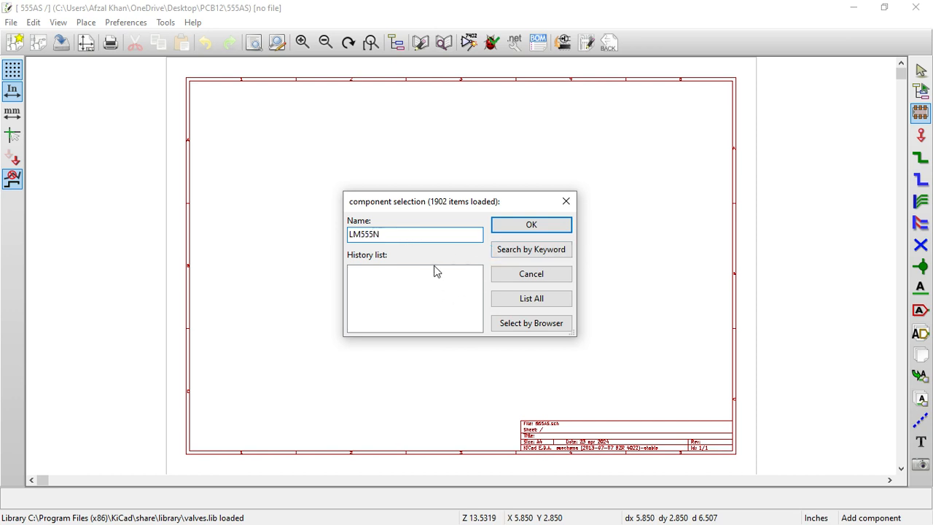
{"action": "left_click", "coordinate": [530, 227]}
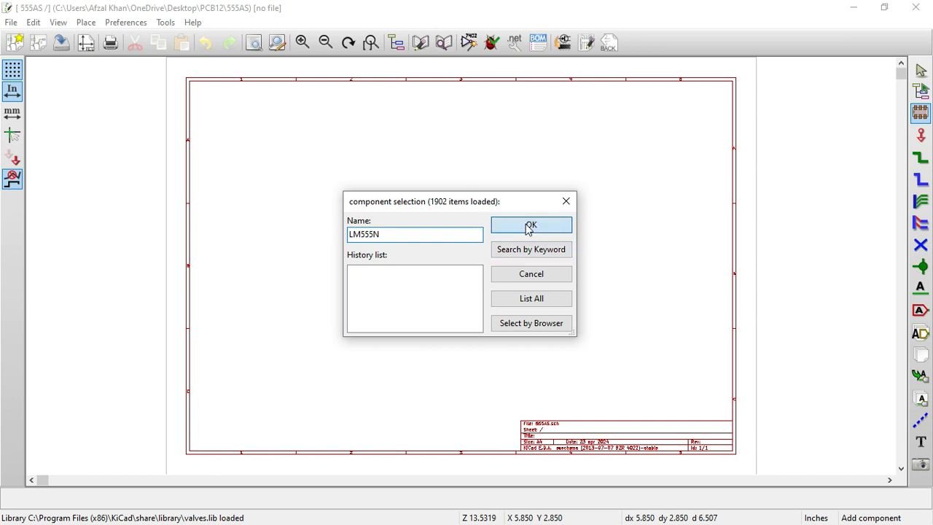
{"action": "scroll", "coordinate": [442, 218], "scroll_direction": "up", "scroll_amount": 4}
{"action": "left_click", "coordinate": [451, 249]}
Add a resistor R and move it just left of the LM555N, near pin 7.
{"action": "left_click", "coordinate": [255, 229]}
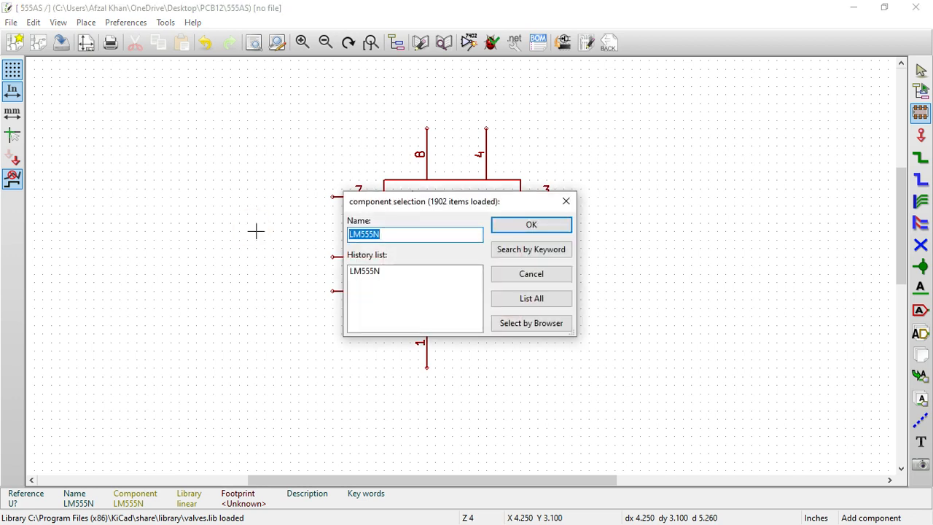
{"action": "left_click", "coordinate": [532, 225]}
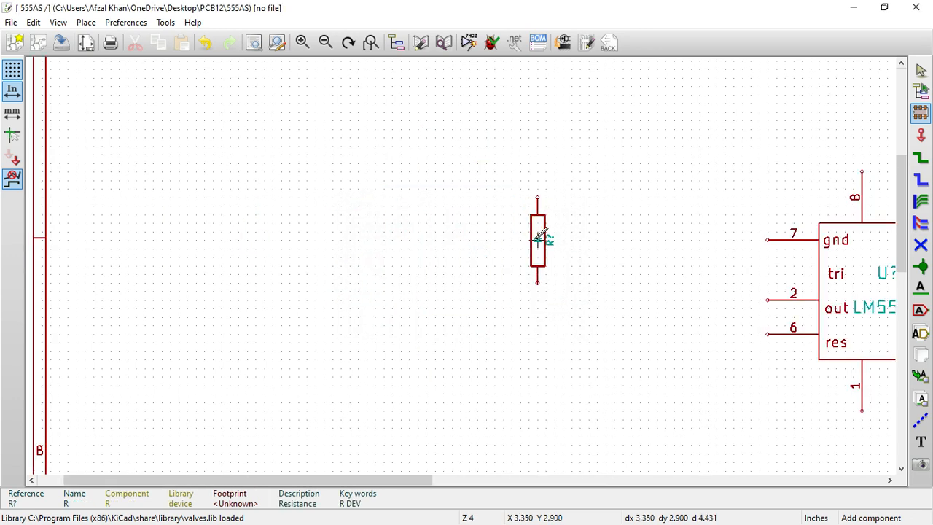
{"action": "left_click", "coordinate": [538, 239]}
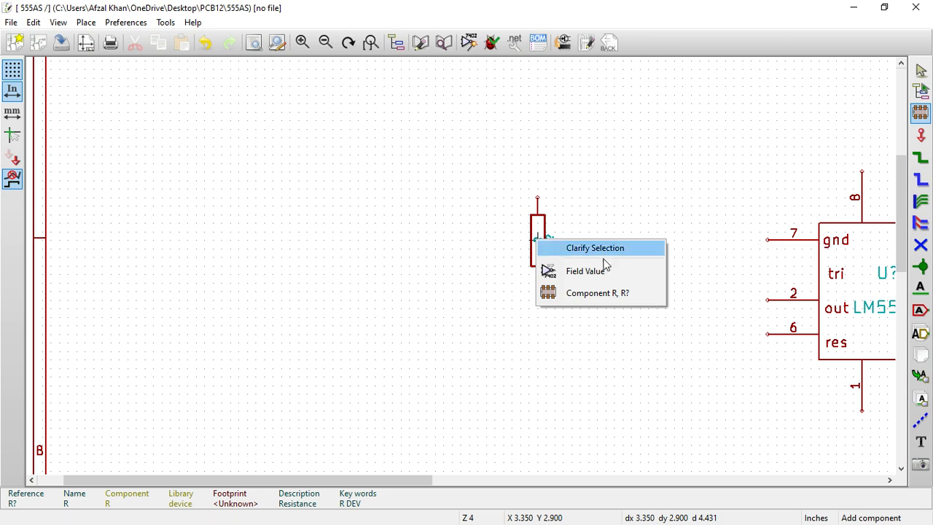
{"action": "left_click", "coordinate": [583, 293]}
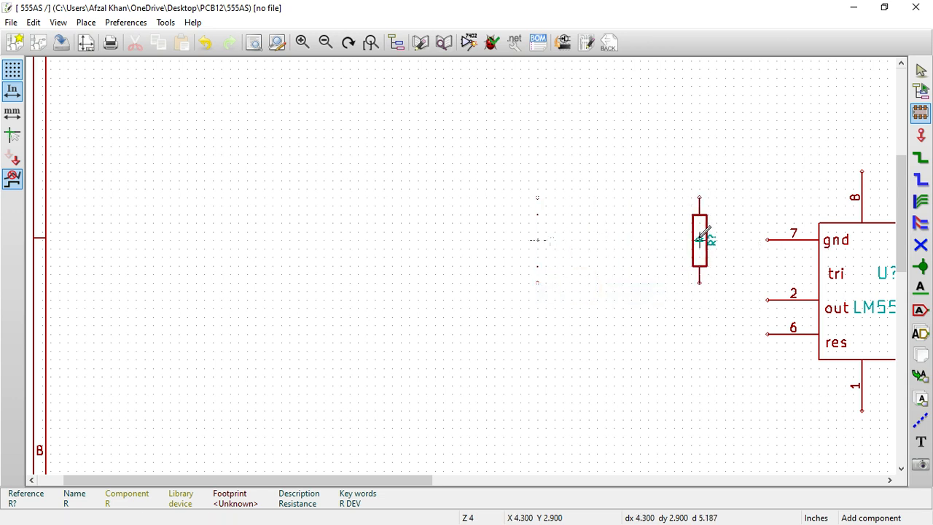
{"action": "scroll", "coordinate": [700, 239], "scroll_direction": "down", "scroll_amount": 2}
{"action": "scroll", "coordinate": [473, 275], "scroll_direction": "up", "scroll_amount": 3}
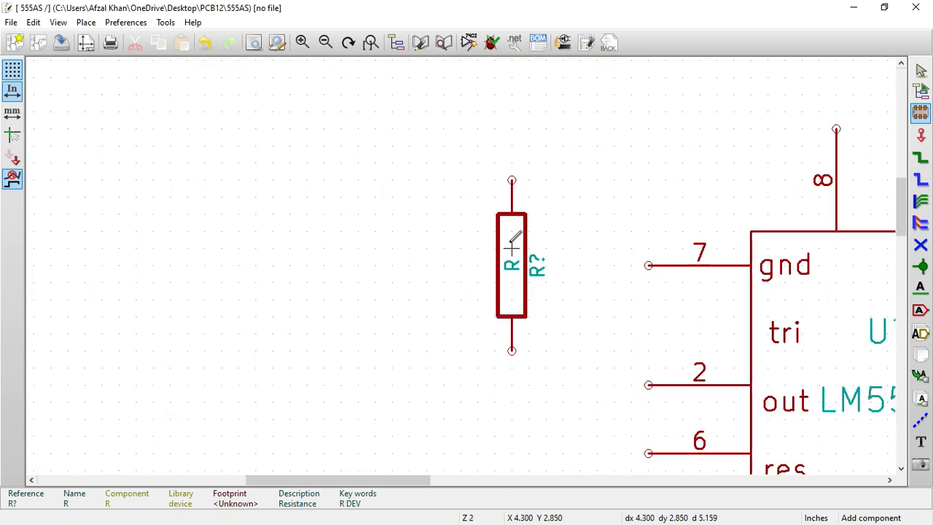
Copy the resistor twice, putting one copy directly below the original and the other to the right of the timer.
{"action": "key", "text": "c"}
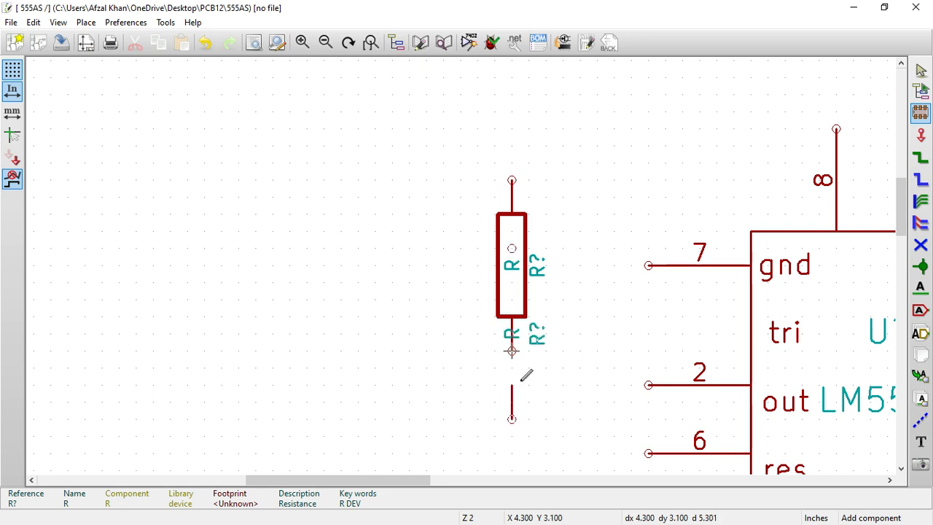
{"action": "left_click", "coordinate": [511, 480]}
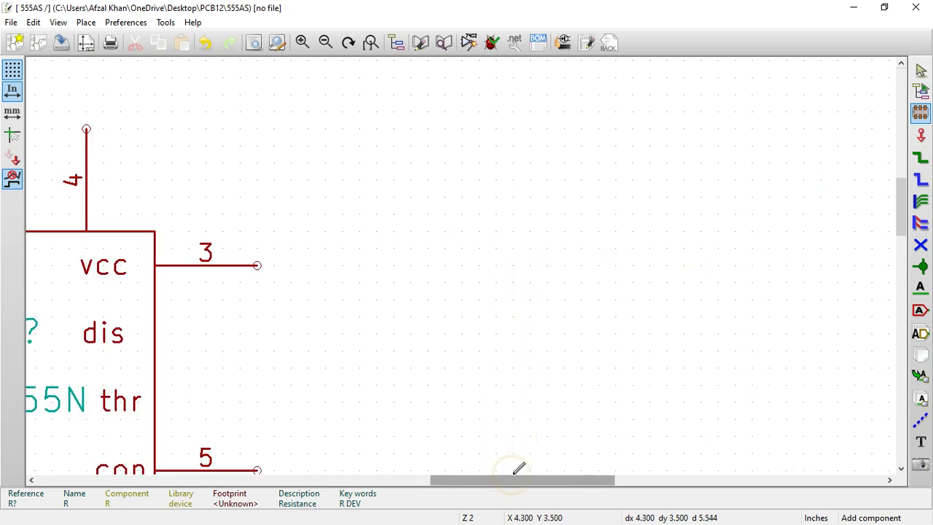
{"action": "scroll", "coordinate": [377, 334], "scroll_direction": "down", "scroll_amount": 2}
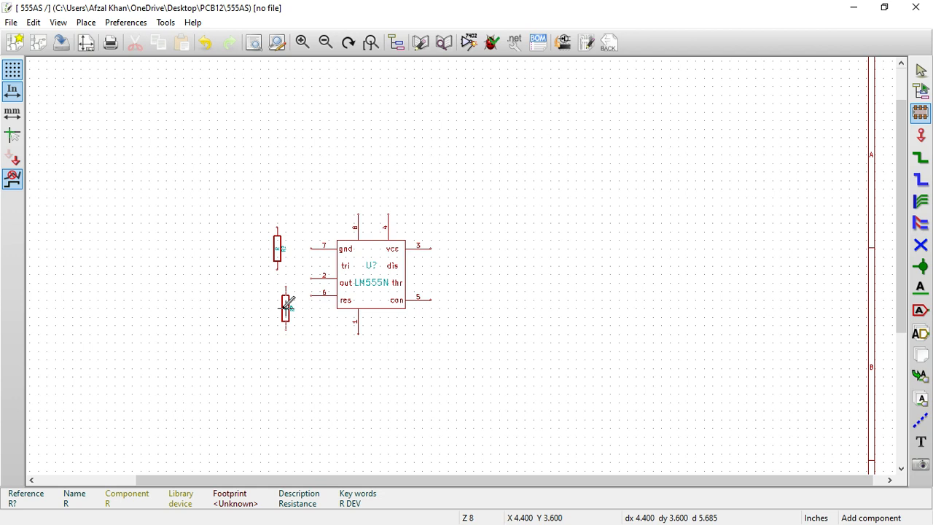
{"action": "left_click", "coordinate": [278, 309]}
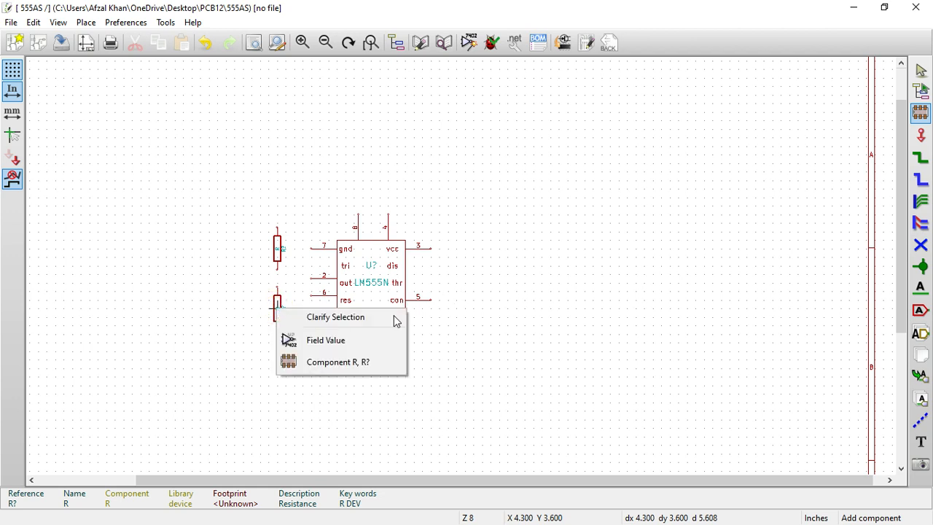
{"action": "left_click", "coordinate": [342, 362]}
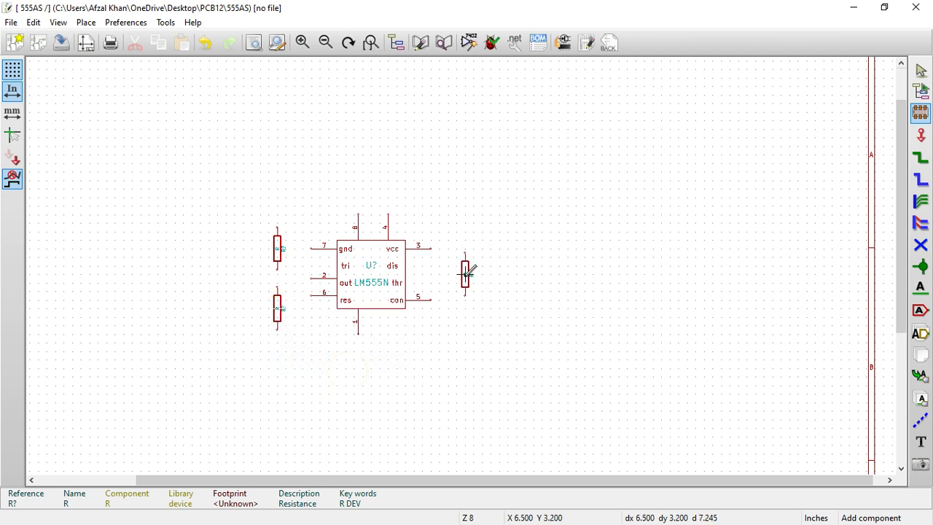
{"action": "left_click", "coordinate": [467, 274]}
Place a capacitor C below the two left resistors and copy it to below the timer's pin 5.
{"action": "left_click", "coordinate": [452, 202]}
{"action": "type", "text": "C"}
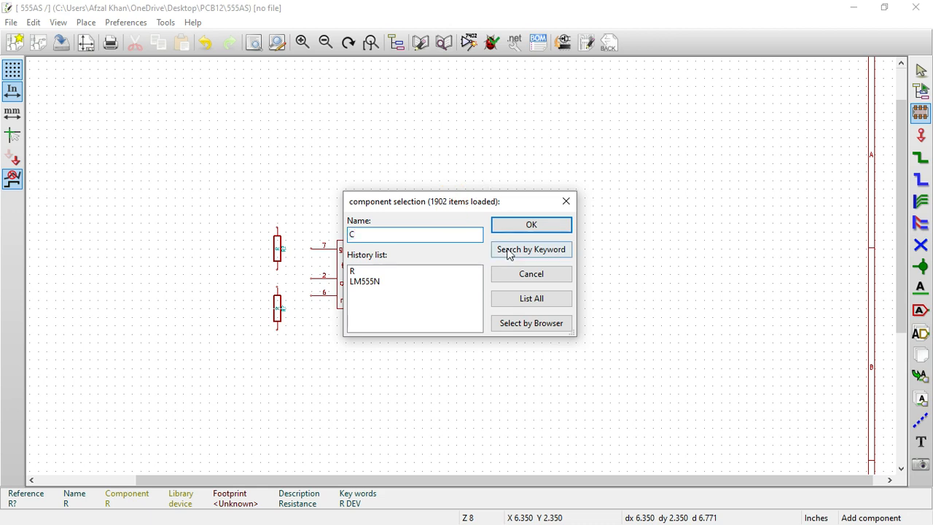
{"action": "key", "text": "Return"}
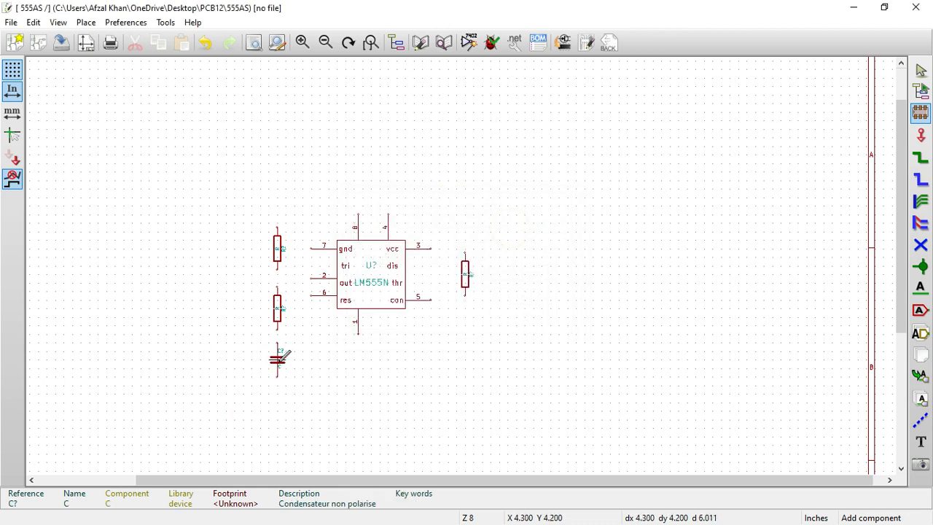
{"action": "left_click", "coordinate": [279, 358]}
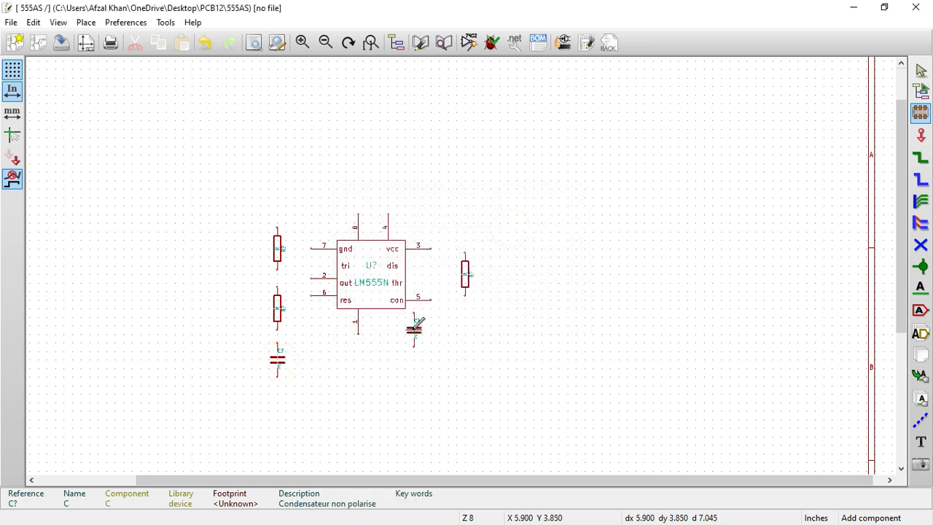
{"action": "left_click", "coordinate": [440, 325]}
Place a two-pin connector CONN_2 above the LM555N timer.
{"action": "left_click", "coordinate": [457, 168]}
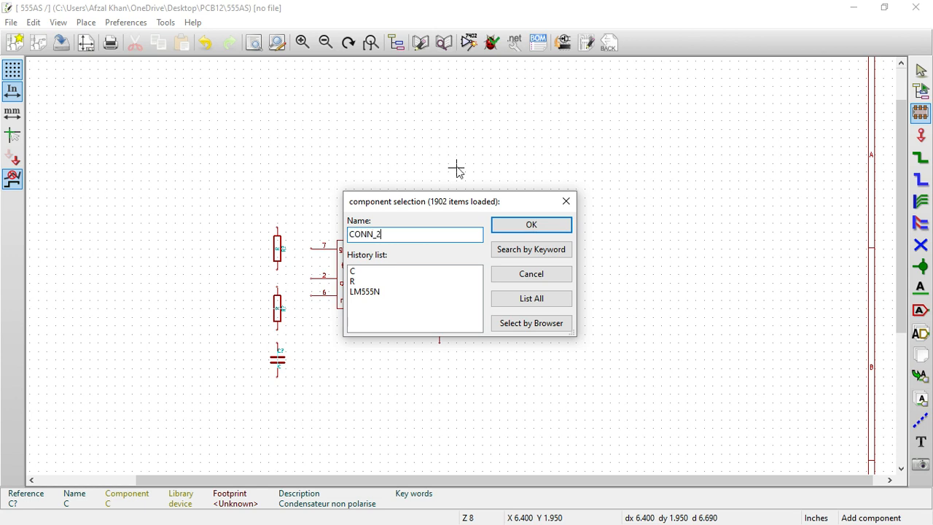
{"action": "left_click", "coordinate": [531, 225]}
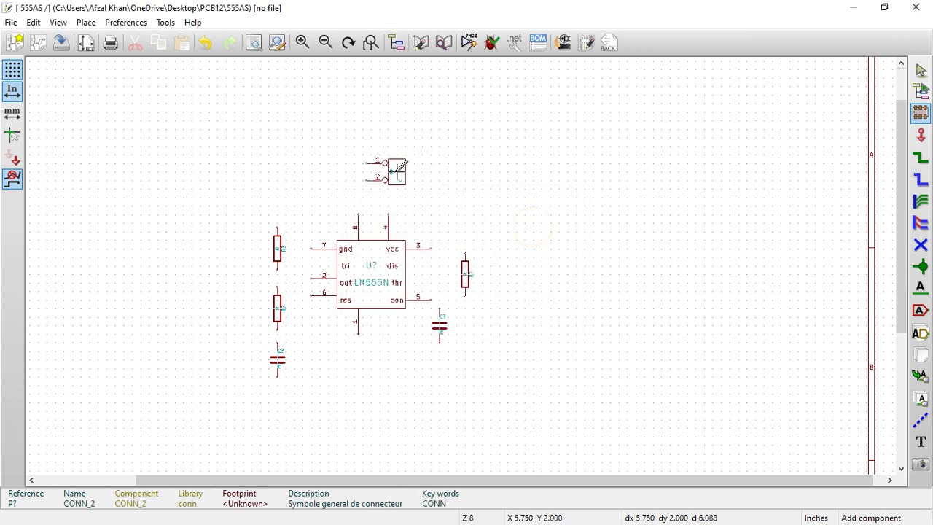
{"action": "left_click", "coordinate": [394, 187]}
Place a GND symbol just below connector pin 2 and copy it to the free area beneath the timer.
{"action": "left_click", "coordinate": [507, 78]}
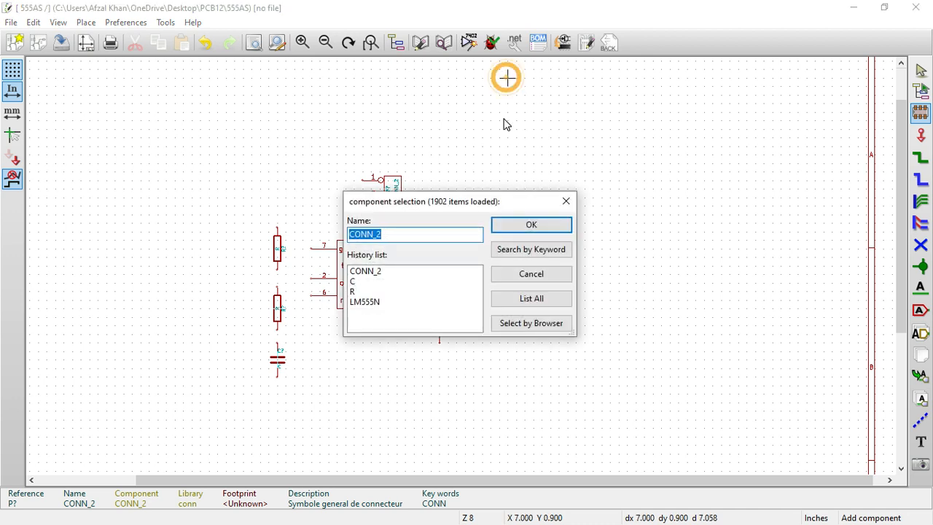
{"action": "type", "text": "GND"}
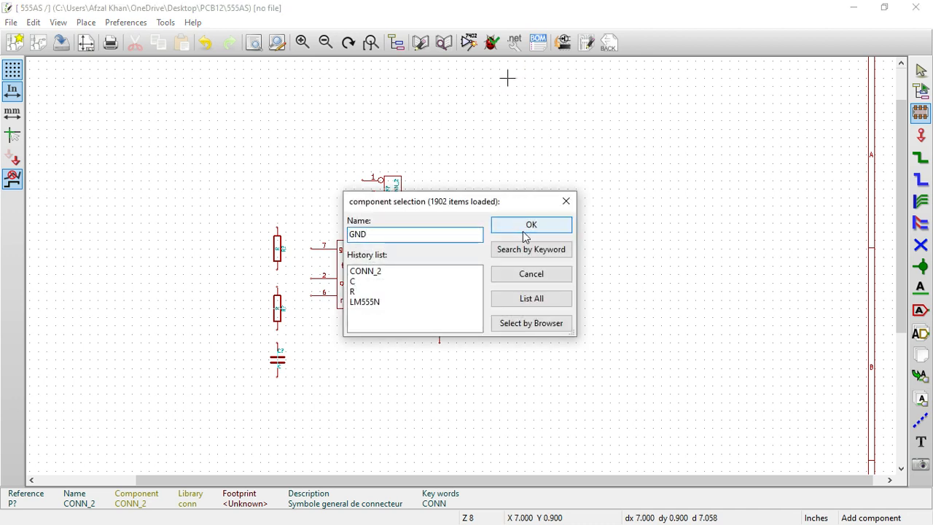
{"action": "left_click", "coordinate": [520, 228]}
{"action": "scroll", "coordinate": [464, 261], "scroll_direction": "up", "scroll_amount": 3}
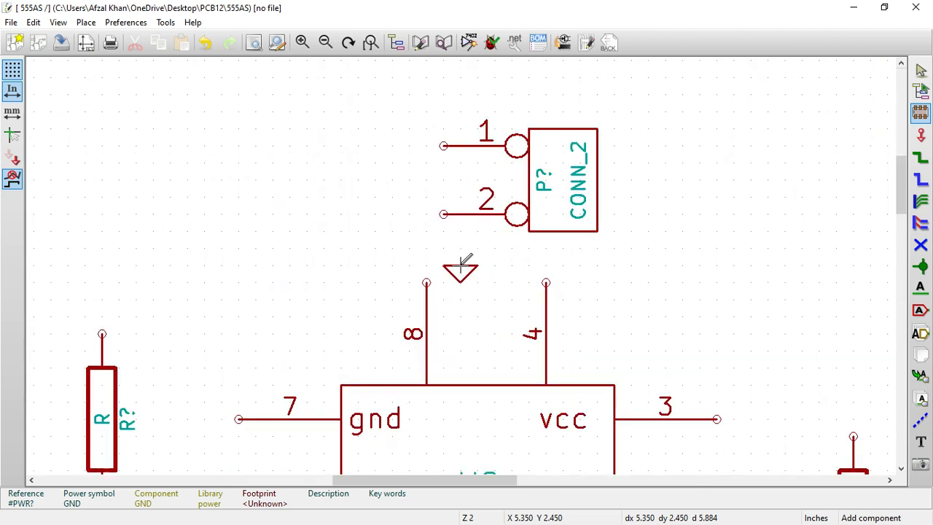
{"action": "left_click", "coordinate": [444, 249]}
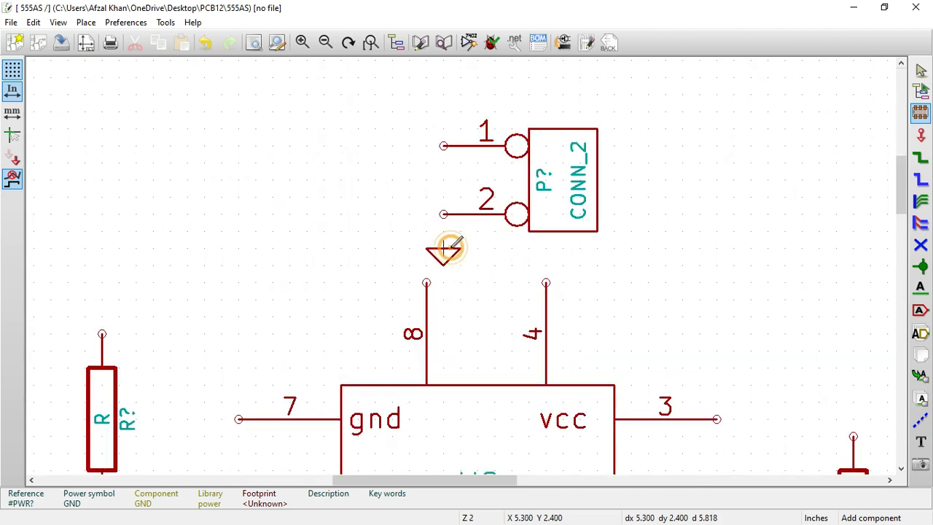
{"action": "scroll", "coordinate": [510, 277], "scroll_direction": "down", "scroll_amount": 3}
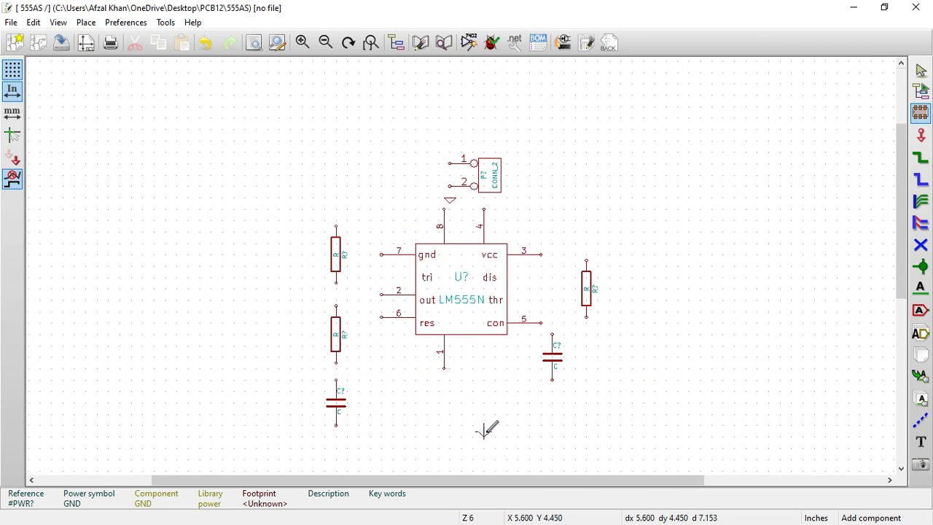
Add an LED rotated vertically with pin 1 up, and place it directly below the resistor right of the timer.
{"action": "left_click", "coordinate": [719, 267]}
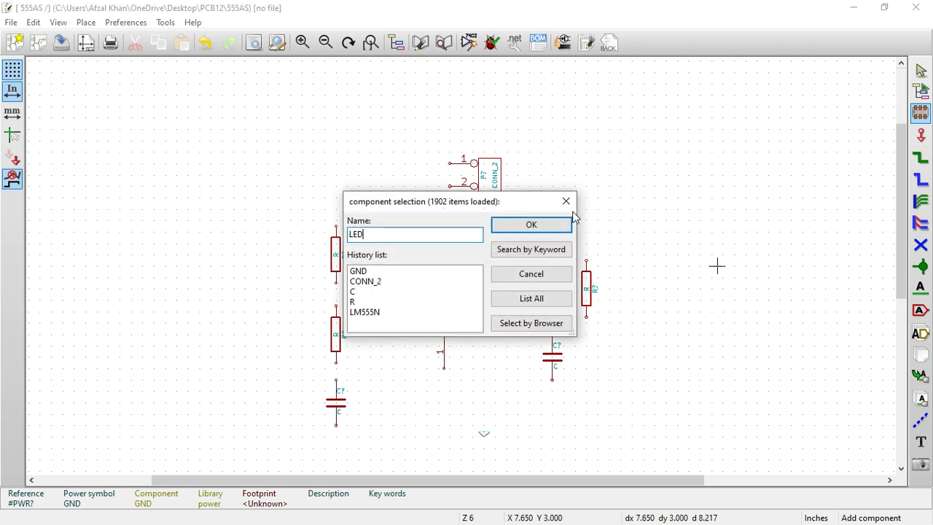
{"action": "left_click", "coordinate": [547, 222]}
{"action": "scroll", "coordinate": [625, 358], "scroll_direction": "up", "scroll_amount": 4}
{"action": "key", "text": "r"}
{"action": "key", "text": "r"}
{"action": "key", "text": "r"}
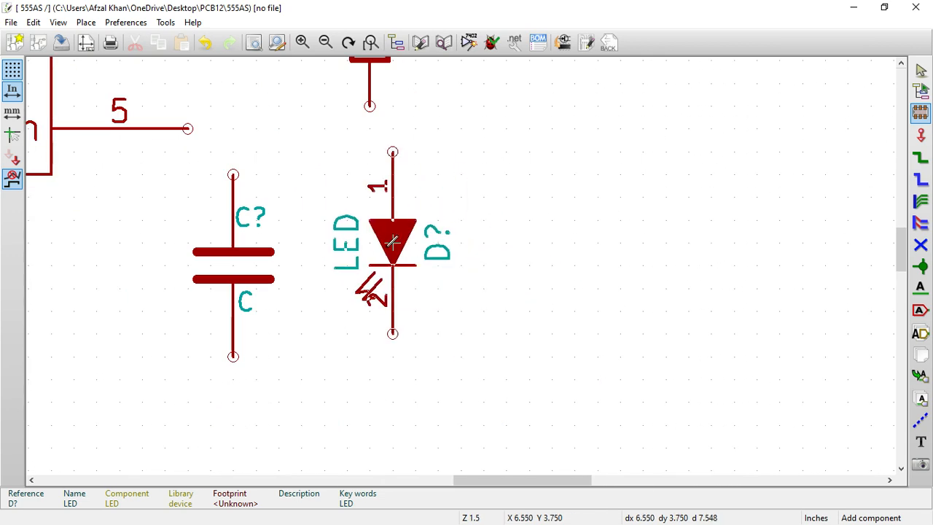
{"action": "left_click", "coordinate": [376, 247]}
{"action": "scroll", "coordinate": [461, 265], "scroll_direction": "down", "scroll_amount": 2}
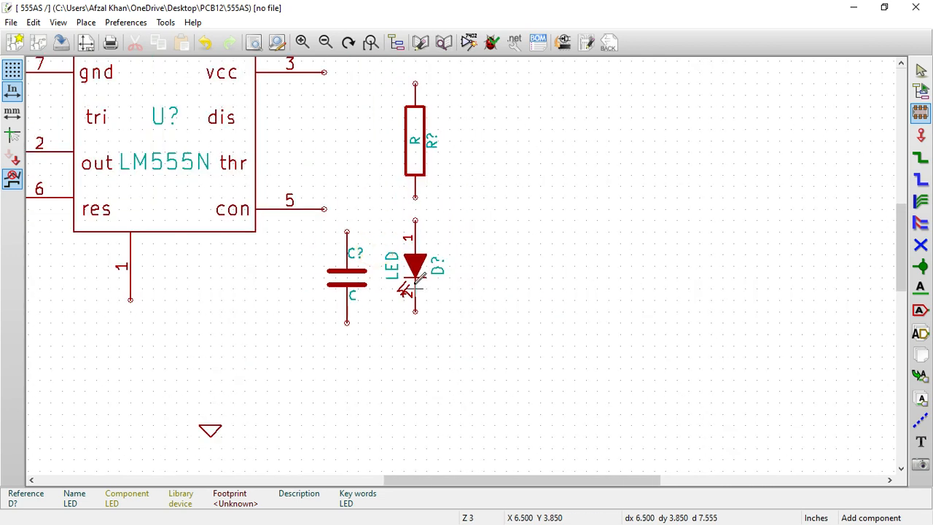
{"action": "scroll", "coordinate": [413, 287], "scroll_direction": "down", "scroll_amount": 2}
{"action": "left_click", "coordinate": [558, 146]}
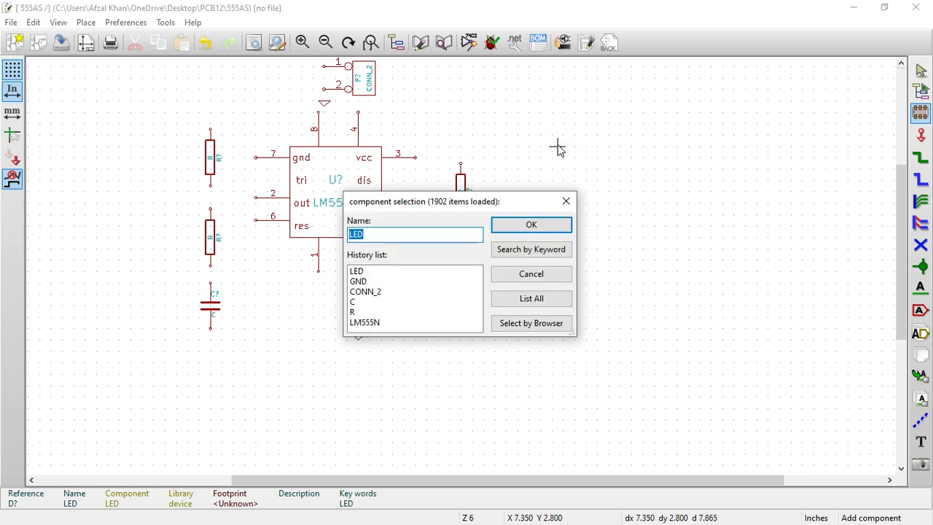
{"action": "left_click", "coordinate": [566, 203]}
Wire the two left resistors together and connect timer pin 7 to the wire between them.
{"action": "left_click", "coordinate": [921, 157]}
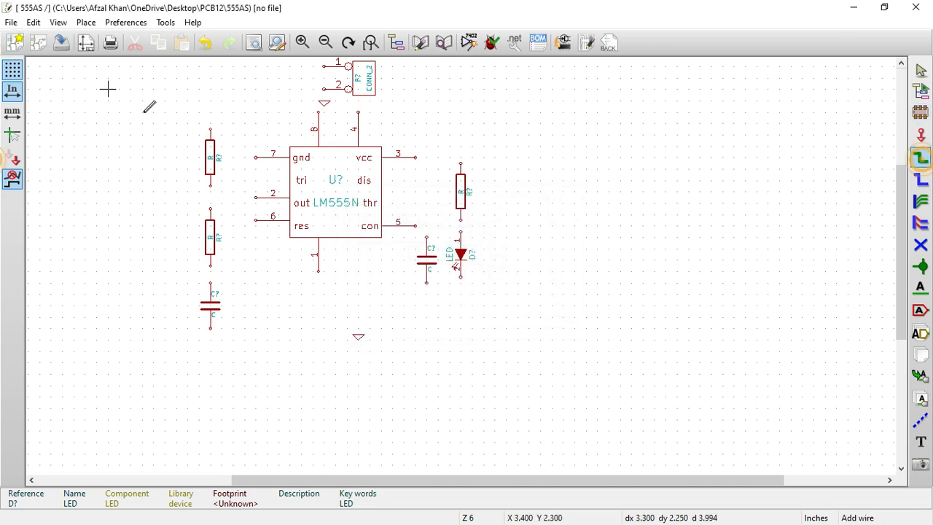
{"action": "scroll", "coordinate": [222, 152], "scroll_direction": "up", "scroll_amount": 3}
{"action": "scroll", "coordinate": [462, 265], "scroll_direction": "down", "scroll_amount": 2}
{"action": "scroll", "coordinate": [452, 342], "scroll_direction": "up", "scroll_amount": 3}
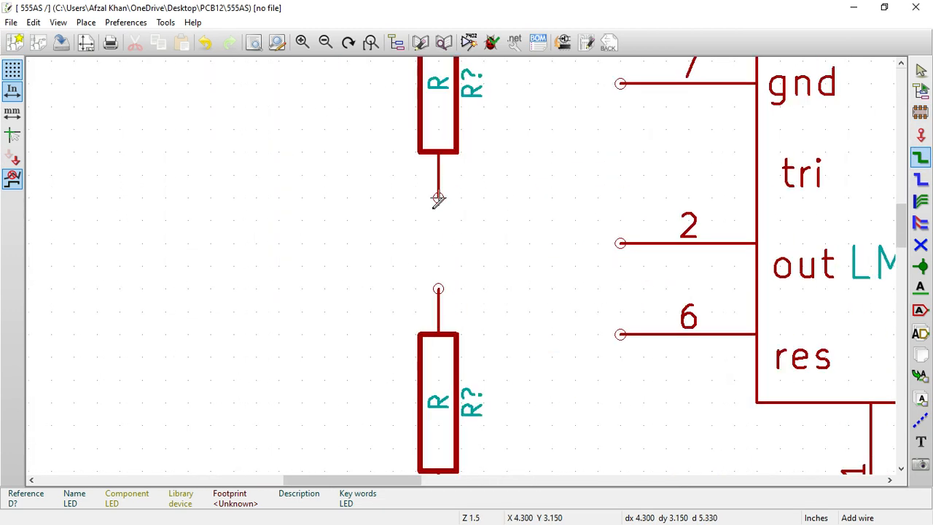
{"action": "left_click", "coordinate": [438, 197]}
{"action": "left_click", "coordinate": [438, 289]}
{"action": "left_click", "coordinate": [621, 84]}
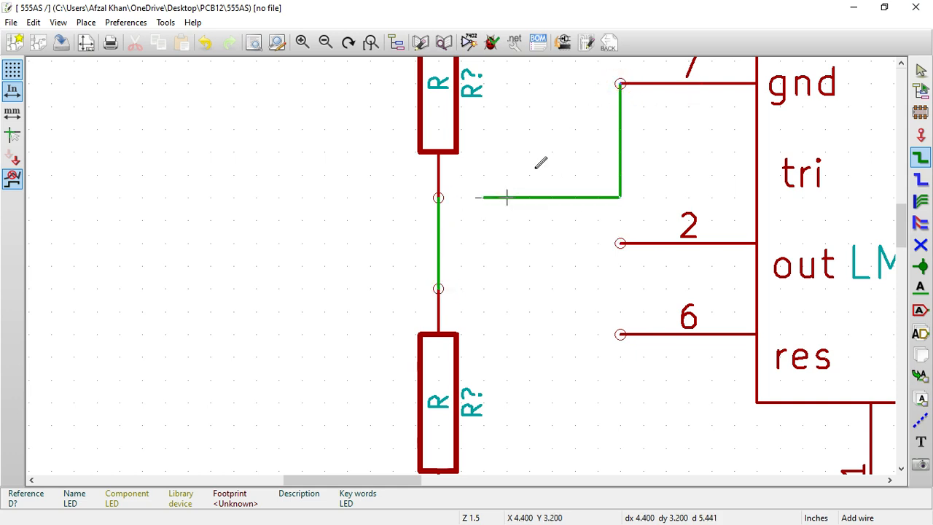
{"action": "left_click", "coordinate": [483, 197]}
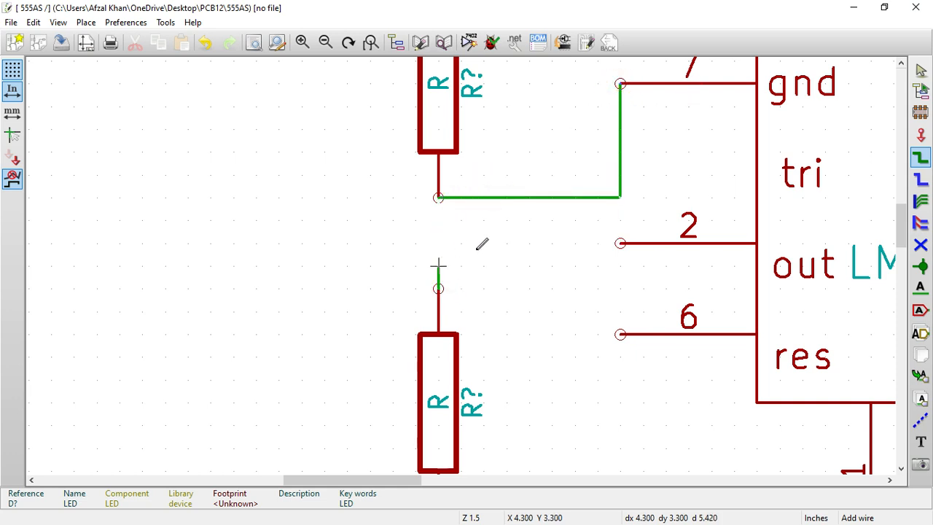
{"action": "double_click", "coordinate": [442, 247]}
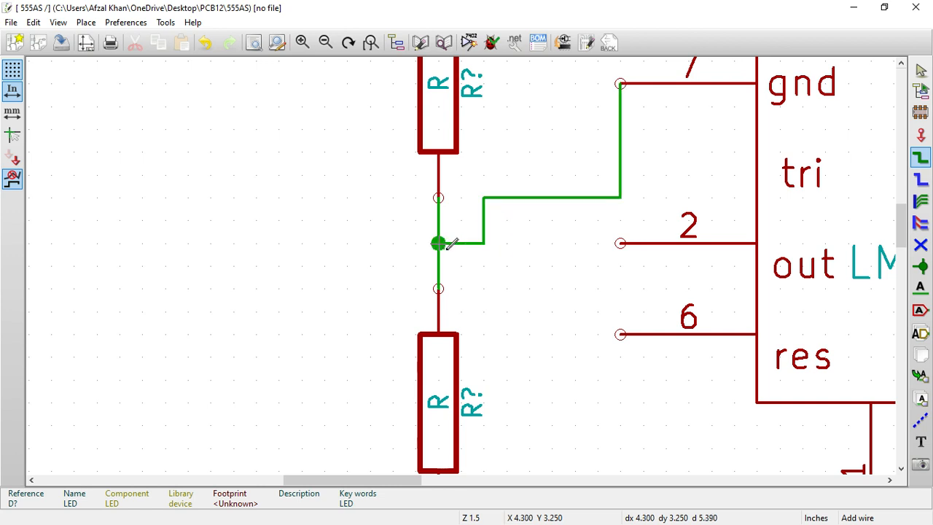
Wire timer pin 2 to pin 6.
{"action": "scroll", "coordinate": [477, 248], "scroll_direction": "down", "scroll_amount": 1}
{"action": "left_click", "coordinate": [478, 213]}
{"action": "left_click", "coordinate": [478, 282]}
{"action": "left_click", "coordinate": [479, 283]}
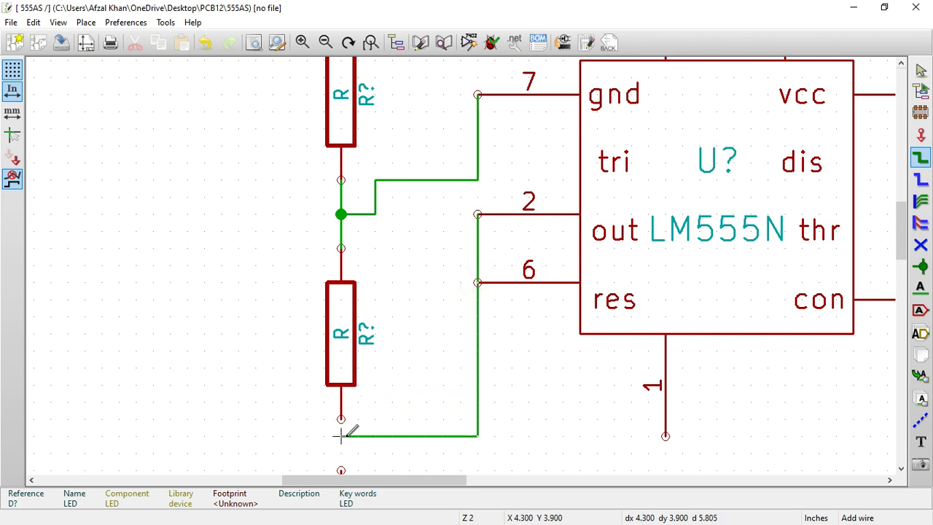
{"action": "key", "text": "Escape"}
Wire the lower left resistor to the capacitor below it and connect timer pin 6 to the wire between them.
{"action": "scroll", "coordinate": [341, 436], "scroll_direction": "down", "scroll_amount": 3}
{"action": "scroll", "coordinate": [464, 263], "scroll_direction": "up", "scroll_amount": 4}
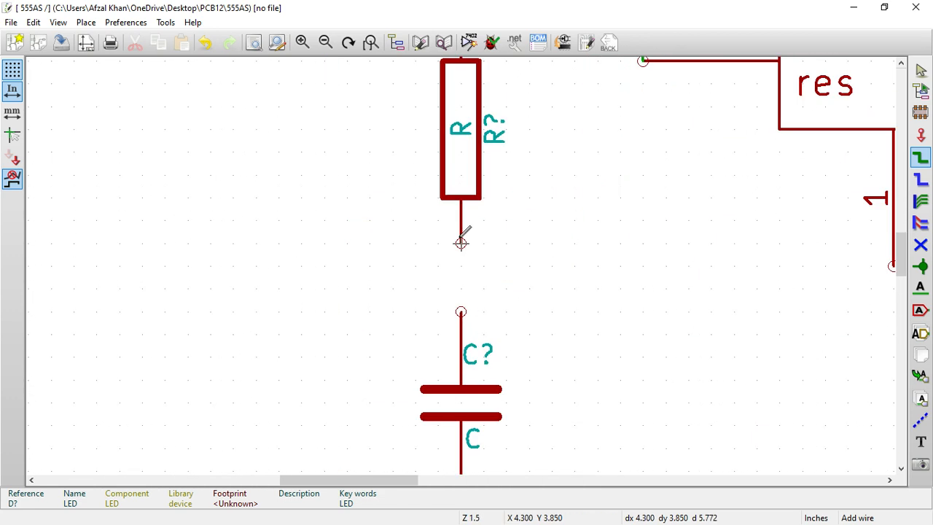
{"action": "left_click", "coordinate": [460, 244]}
{"action": "left_click", "coordinate": [461, 313]}
{"action": "scroll", "coordinate": [462, 308], "scroll_direction": "down", "scroll_amount": 2}
{"action": "left_click", "coordinate": [484, 196]}
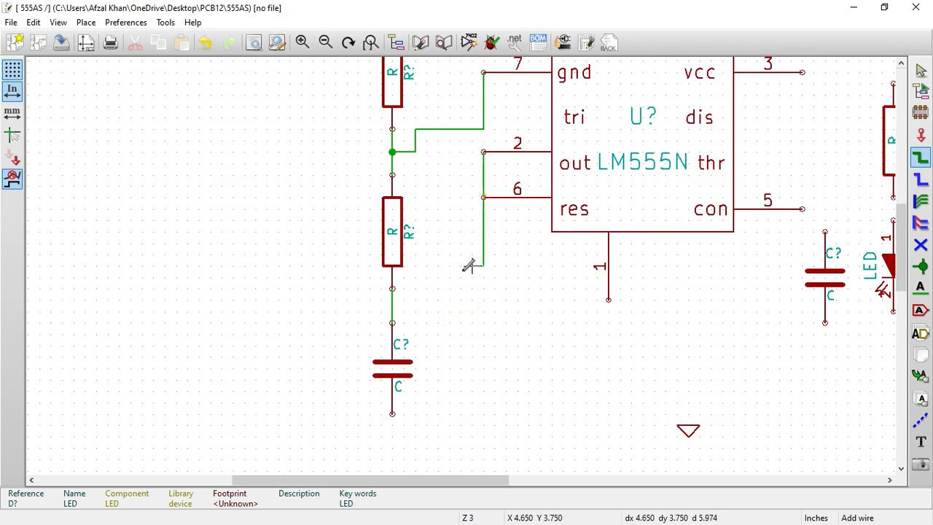
{"action": "left_click", "coordinate": [392, 312]}
Wire the lower end of the left capacitor to LED pin 2 with a ground line running beneath the timer.
{"action": "scroll", "coordinate": [394, 310], "scroll_direction": "down", "scroll_amount": 3}
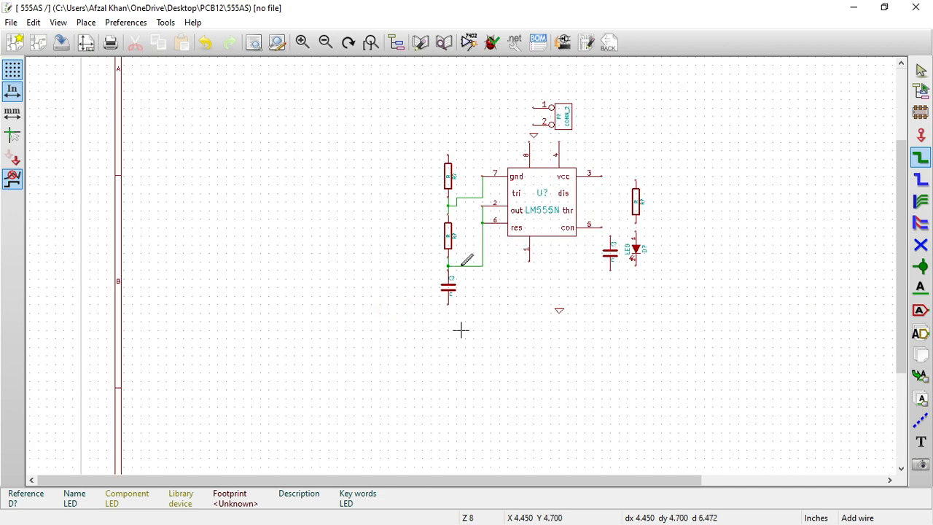
{"action": "scroll", "coordinate": [462, 260], "scroll_direction": "up", "scroll_amount": 4}
{"action": "scroll", "coordinate": [615, 259], "scroll_direction": "down", "scroll_amount": 3}
{"action": "scroll", "coordinate": [467, 260], "scroll_direction": "up", "scroll_amount": 4}
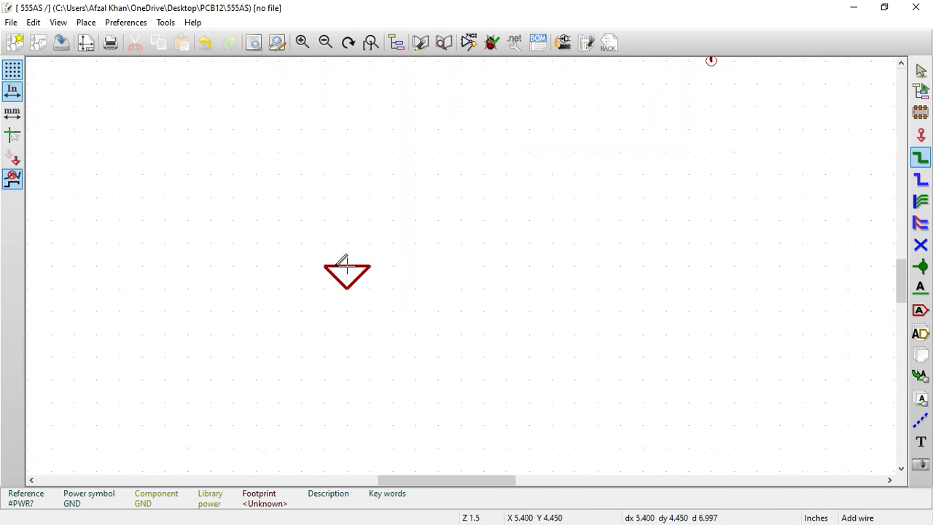
{"action": "scroll", "coordinate": [346, 261], "scroll_direction": "down", "scroll_amount": 4}
{"action": "scroll", "coordinate": [447, 247], "scroll_direction": "up", "scroll_amount": 3}
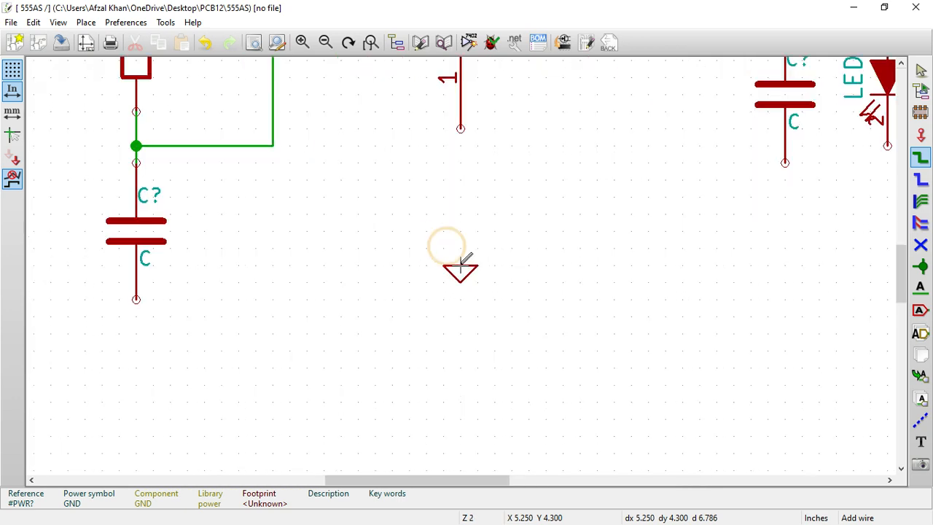
{"action": "scroll", "coordinate": [460, 128], "scroll_direction": "down", "scroll_amount": 2}
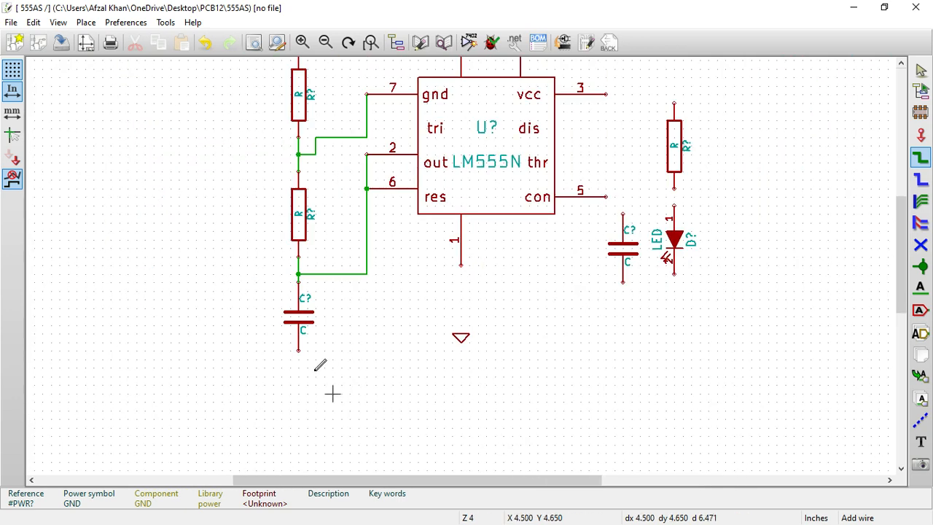
{"action": "left_click", "coordinate": [298, 351]}
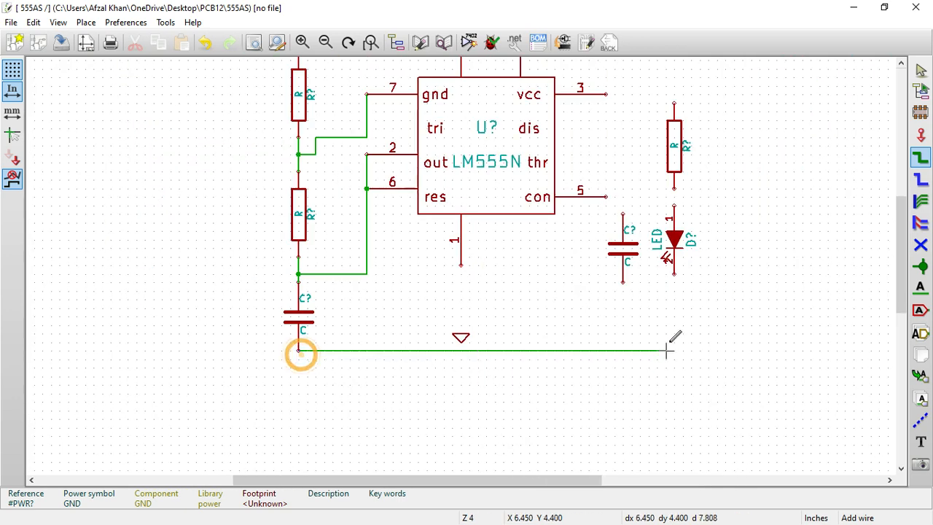
{"action": "left_click", "coordinate": [674, 274]}
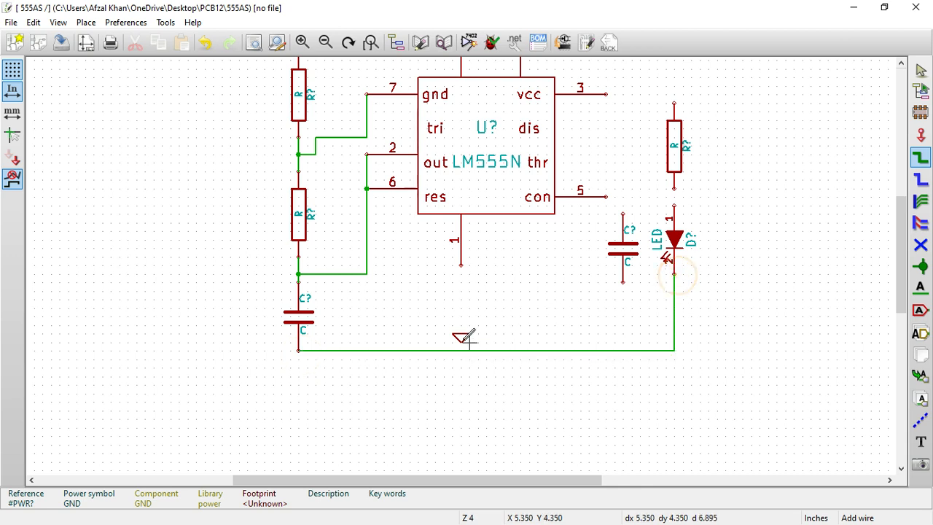
Move the GND symbol beneath the timer to below the ground line and wire it through that line to timer pin 1.
{"action": "scroll", "coordinate": [464, 260], "scroll_direction": "up", "scroll_amount": 3}
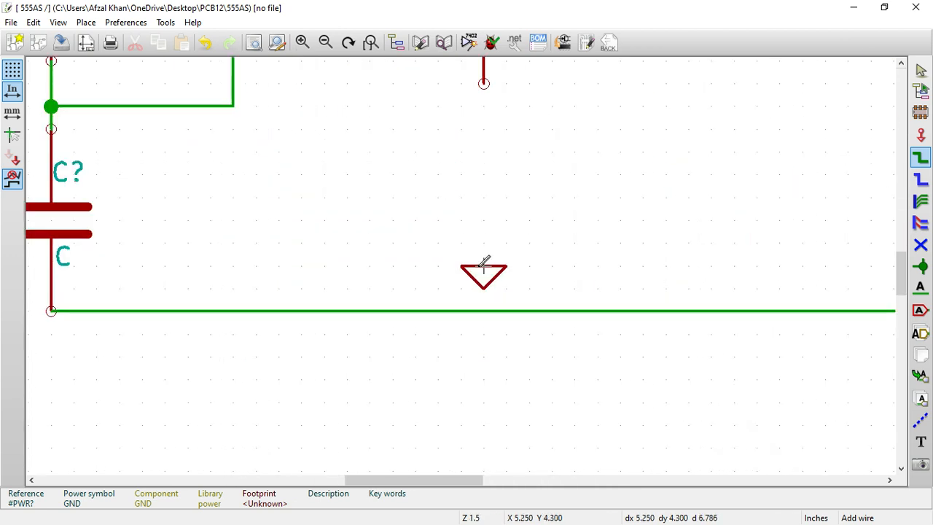
{"action": "key", "text": "m"}
{"action": "left_click", "coordinate": [484, 311]}
{"action": "left_click", "coordinate": [483, 84]}
{"action": "scroll", "coordinate": [483, 83], "scroll_direction": "down", "scroll_amount": 3}
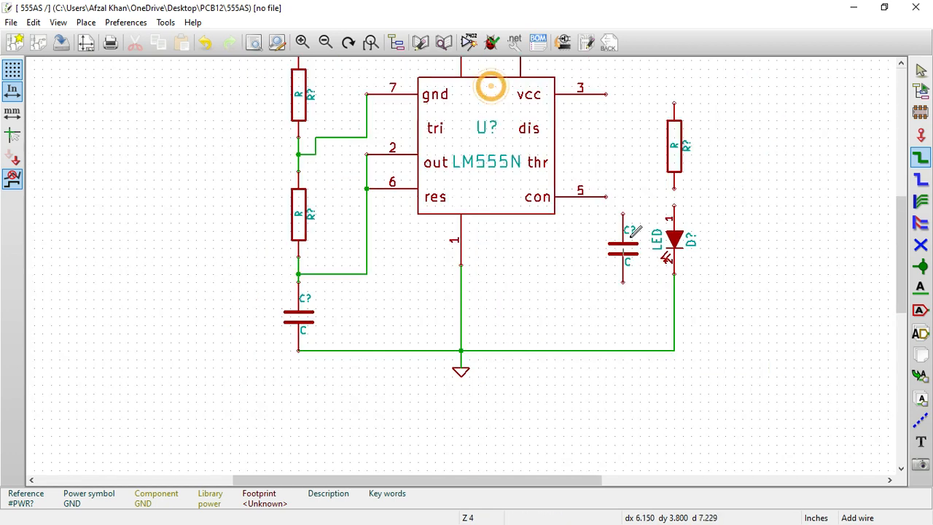
Wire timer pin 5 to the top of its capacitor and the right resistor to LED pin 1.
{"action": "scroll", "coordinate": [461, 264], "scroll_direction": "up", "scroll_amount": 2}
{"action": "left_click", "coordinate": [375, 248]}
{"action": "left_click", "coordinate": [409, 282]}
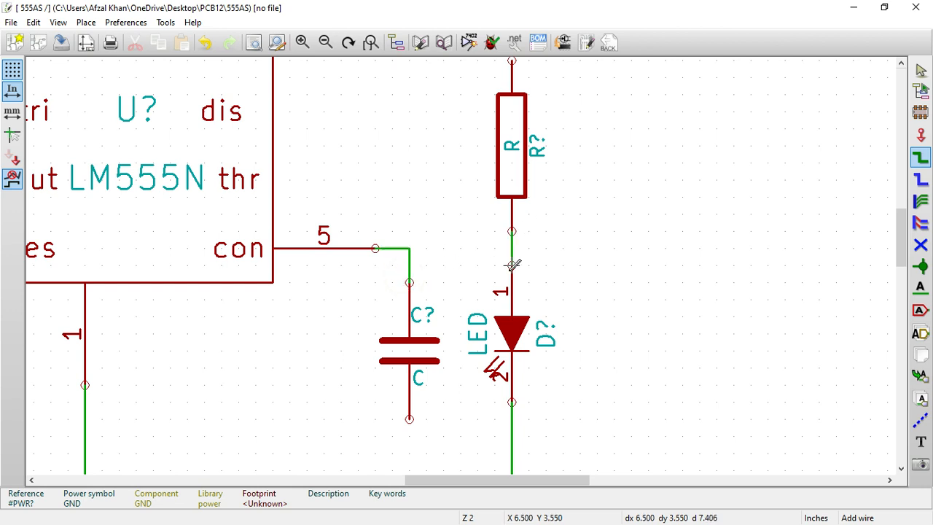
Wire the lower end of the pin 5 capacitor to the ground line and timer pin 3 to the top of the right resistor.
{"action": "scroll", "coordinate": [429, 450], "scroll_direction": "down", "scroll_amount": 2}
{"action": "scroll", "coordinate": [466, 254], "scroll_direction": "up", "scroll_amount": 2}
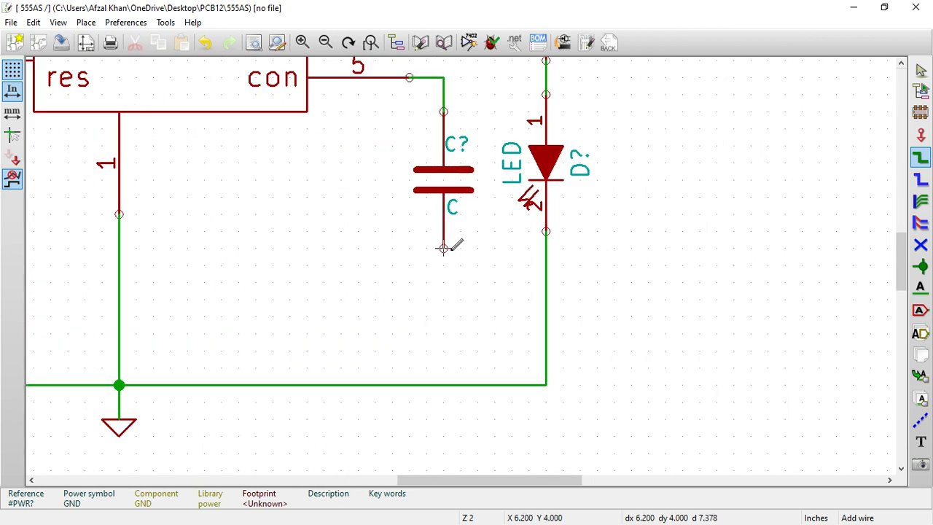
{"action": "left_click", "coordinate": [443, 248]}
{"action": "left_click", "coordinate": [443, 384]}
{"action": "scroll", "coordinate": [450, 377], "scroll_direction": "down", "scroll_amount": 3}
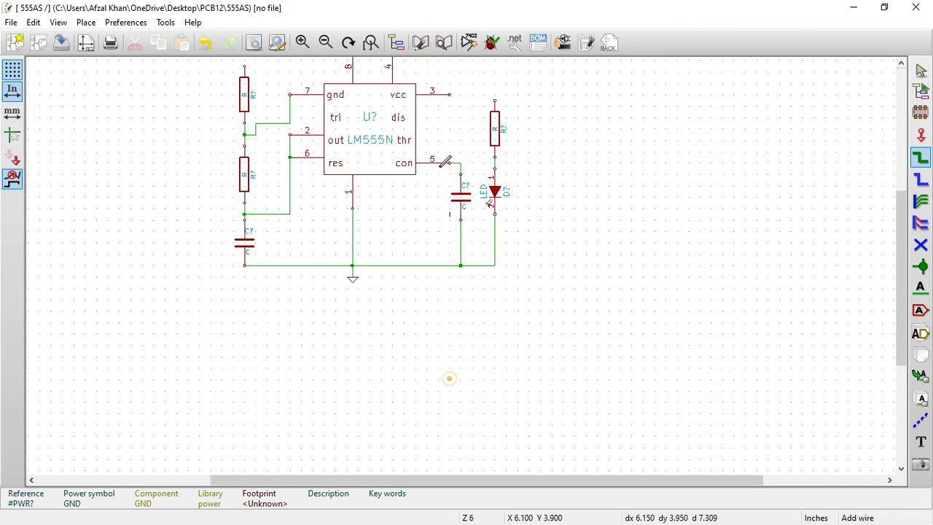
{"action": "scroll", "coordinate": [494, 118], "scroll_direction": "up", "scroll_amount": 3}
{"action": "left_click", "coordinate": [393, 213]}
{"action": "left_click", "coordinate": [528, 232]}
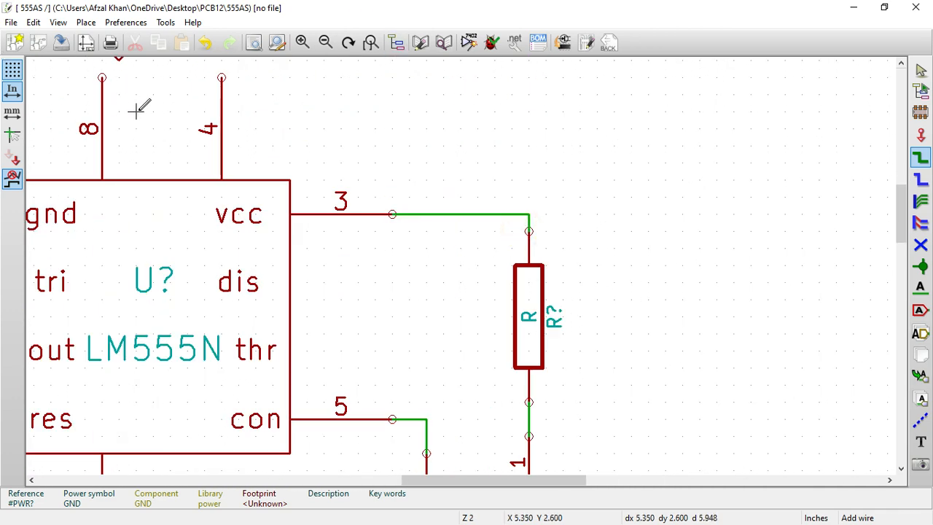
Wire timer pin 8 to pin 4 and connect the top of the upper left resistor to pin 8.
{"action": "scroll", "coordinate": [119, 109], "scroll_direction": "down", "scroll_amount": 2}
{"action": "scroll", "coordinate": [461, 264], "scroll_direction": "up", "scroll_amount": 3}
{"action": "left_click", "coordinate": [415, 220]}
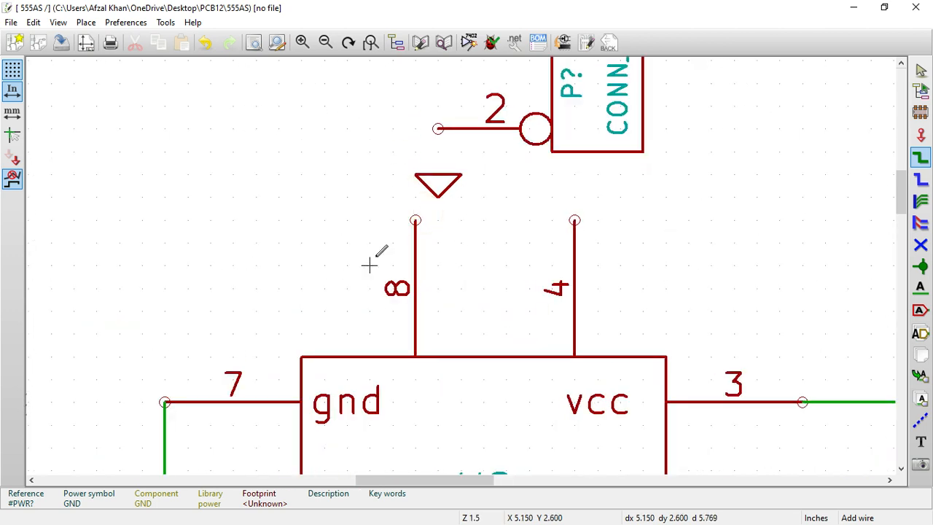
{"action": "left_click", "coordinate": [415, 220]}
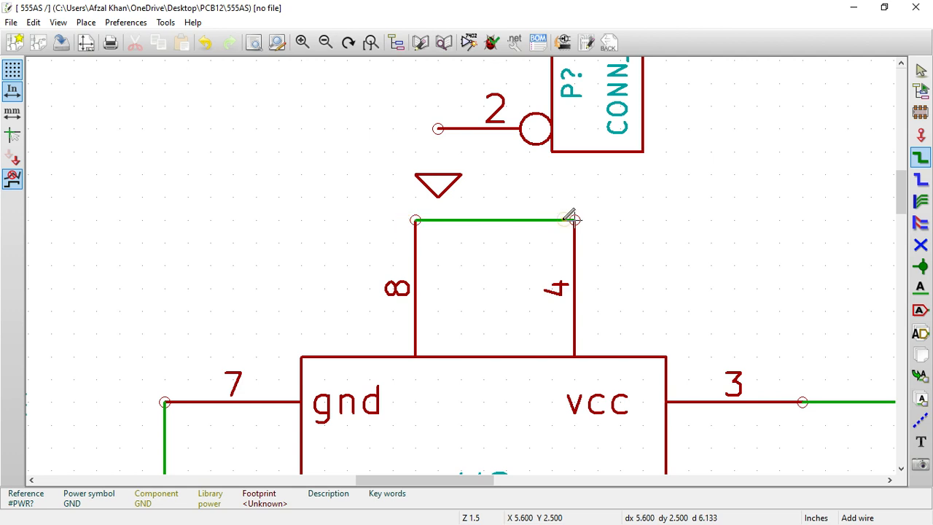
{"action": "left_click", "coordinate": [574, 219]}
{"action": "scroll", "coordinate": [318, 276], "scroll_direction": "down", "scroll_amount": 2}
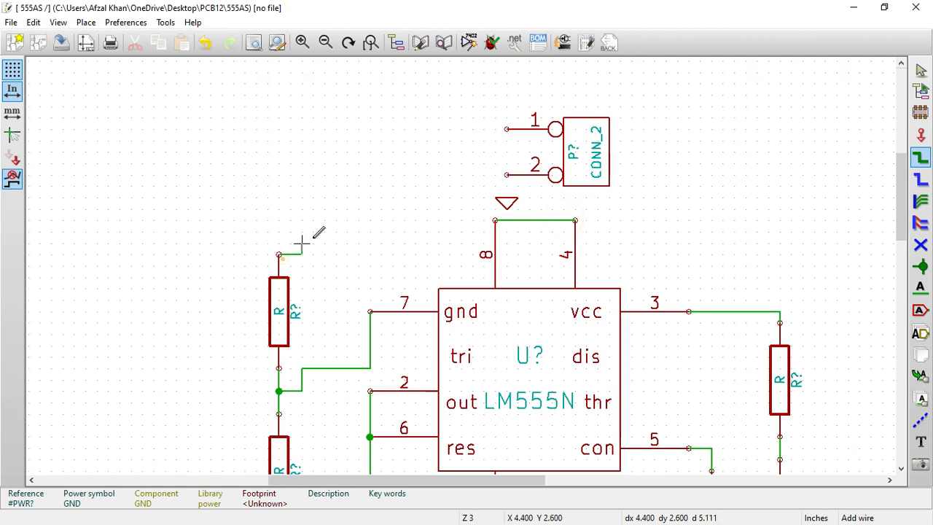
{"action": "left_click", "coordinate": [272, 219]}
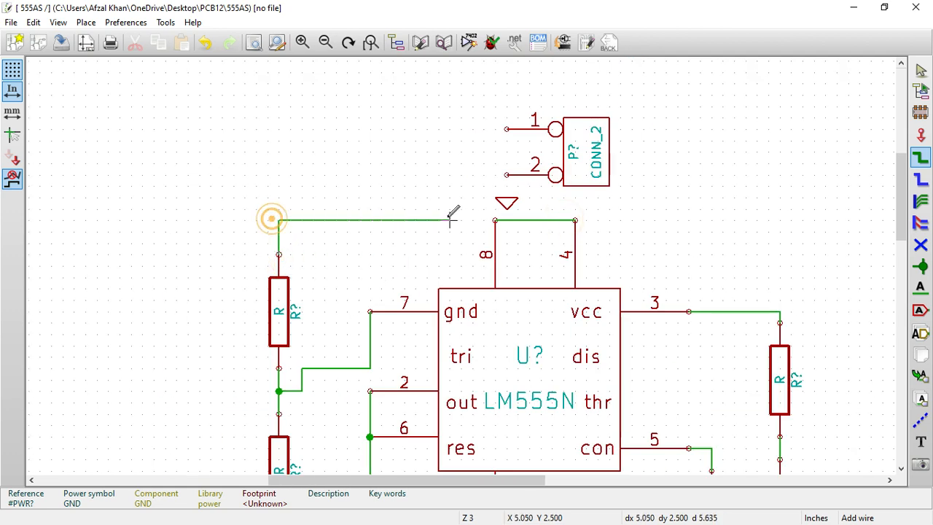
{"action": "left_click", "coordinate": [495, 219]}
Wire the junction at timer pin 8 to pin 1 of the CONN_2 connector.
{"action": "scroll", "coordinate": [497, 217], "scroll_direction": "up", "scroll_amount": 2}
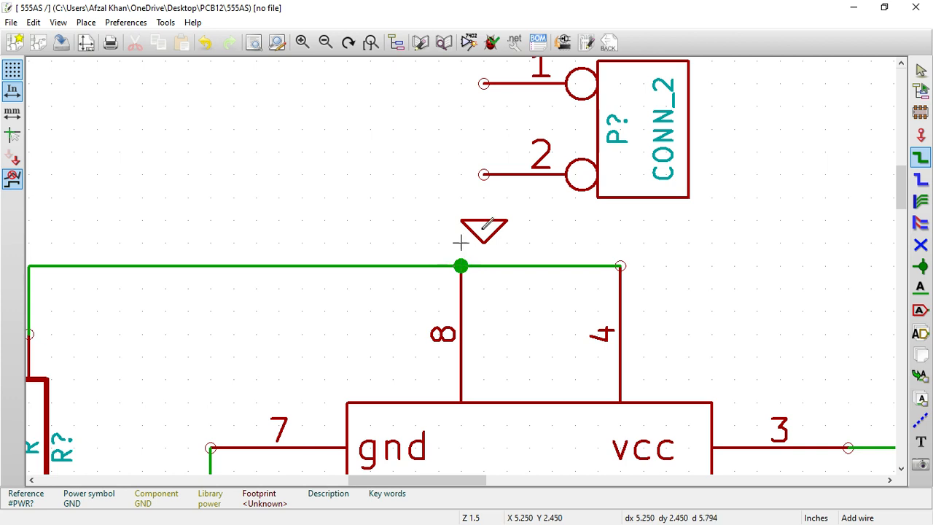
{"action": "left_click", "coordinate": [484, 197]}
{"action": "left_click", "coordinate": [461, 265]}
{"action": "left_click", "coordinate": [484, 84]}
Move the GND symbol below the connector clear of the supply wire and wire connector pin 2 to it.
{"action": "right_click", "coordinate": [484, 198]}
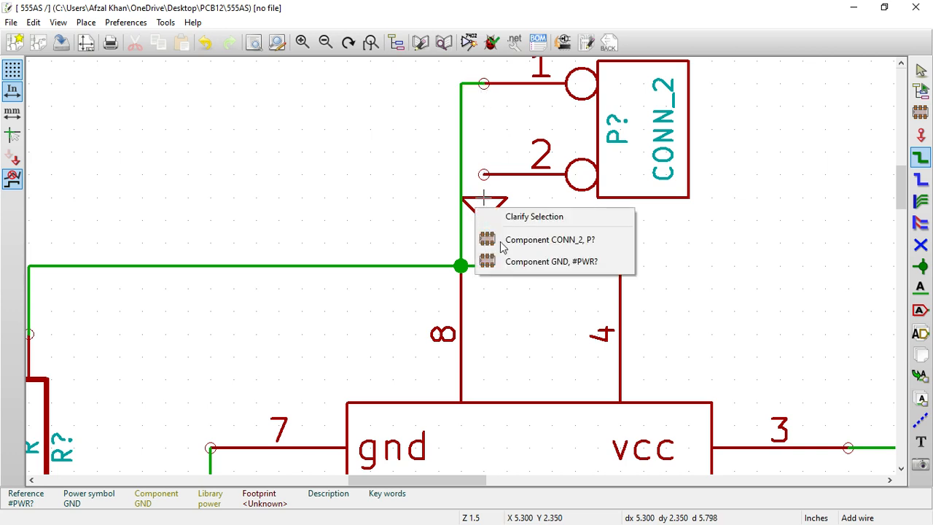
{"action": "left_click", "coordinate": [487, 261]}
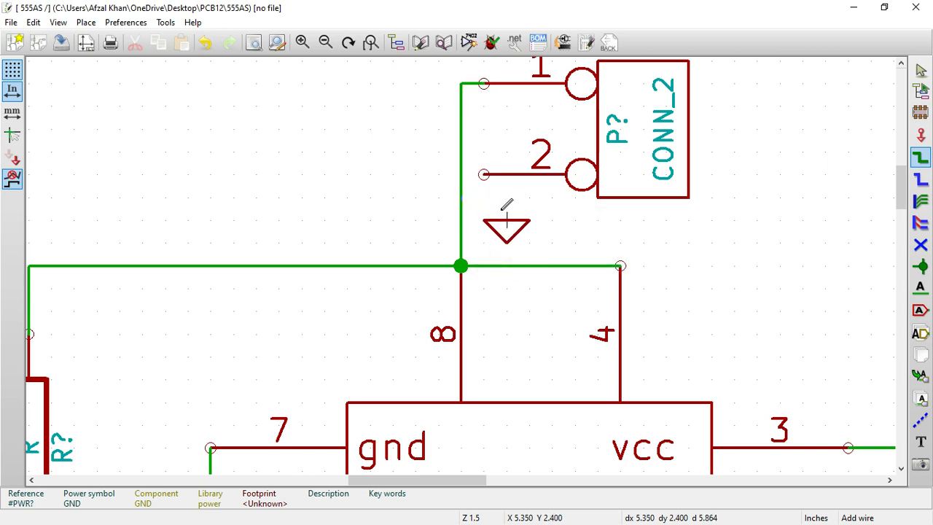
{"action": "left_click", "coordinate": [484, 174]}
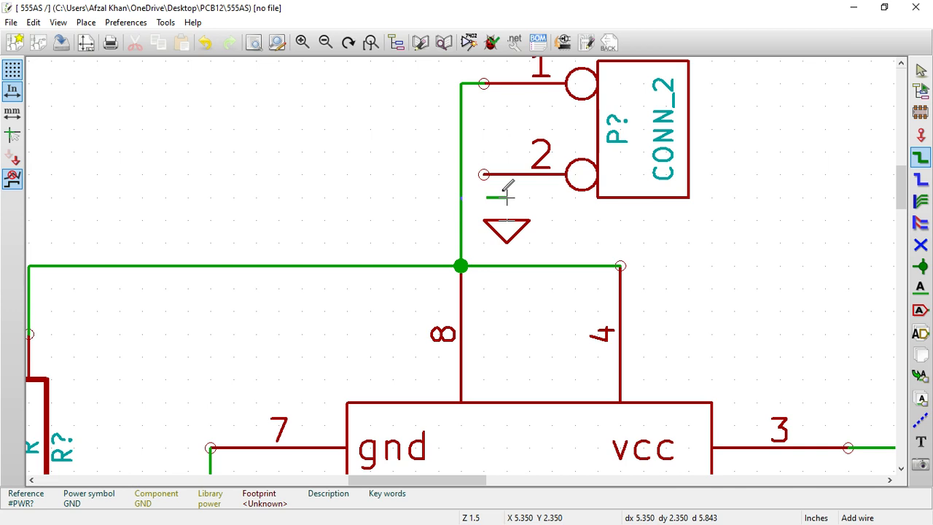
{"action": "left_click", "coordinate": [506, 217]}
{"action": "scroll", "coordinate": [507, 217], "scroll_direction": "down", "scroll_amount": 3}
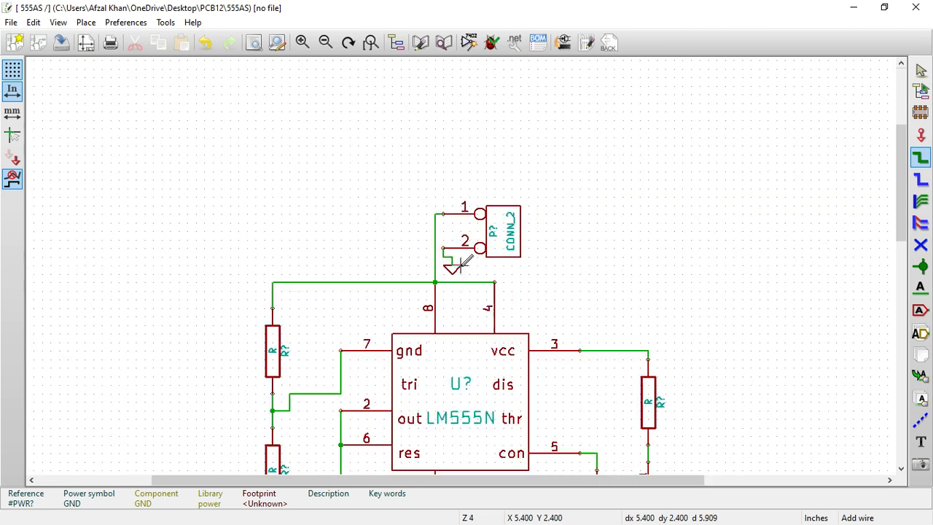
{"action": "scroll", "coordinate": [464, 263], "scroll_direction": "up", "scroll_amount": 2}
{"action": "scroll", "coordinate": [462, 264], "scroll_direction": "down", "scroll_amount": 3}
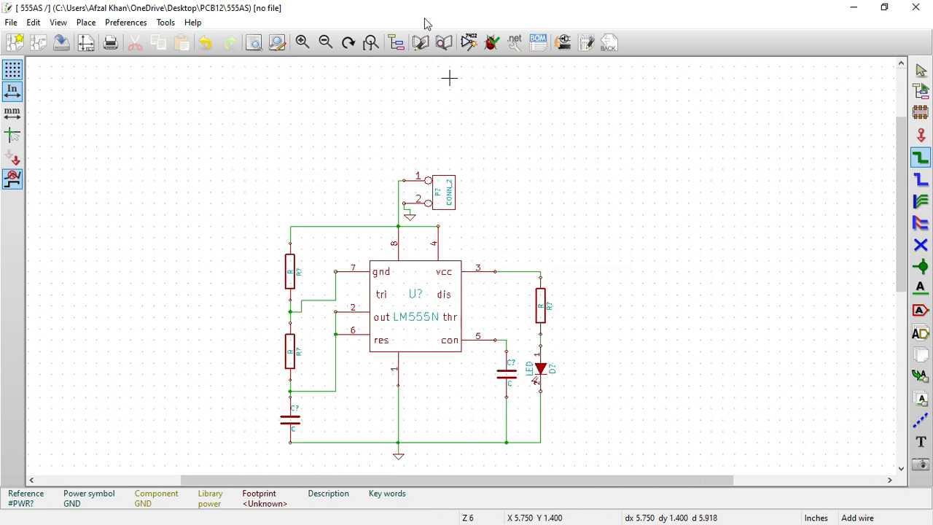
Add a PWR_FLAG symbol from the power library and place it just above the ground line, left of the lower GND symbol.
{"action": "left_click", "coordinate": [921, 111]}
{"action": "left_click", "coordinate": [671, 175]}
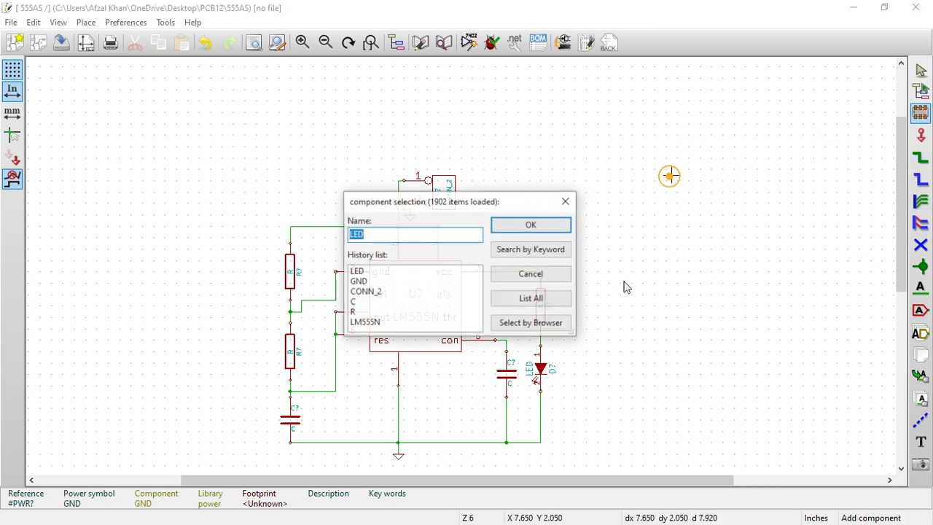
{"action": "left_click", "coordinate": [548, 321]}
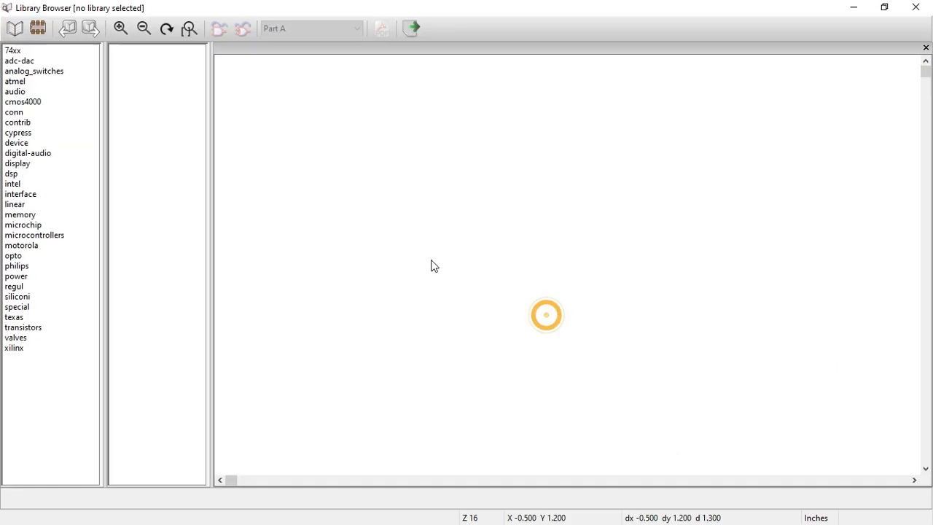
{"action": "left_click", "coordinate": [18, 275]}
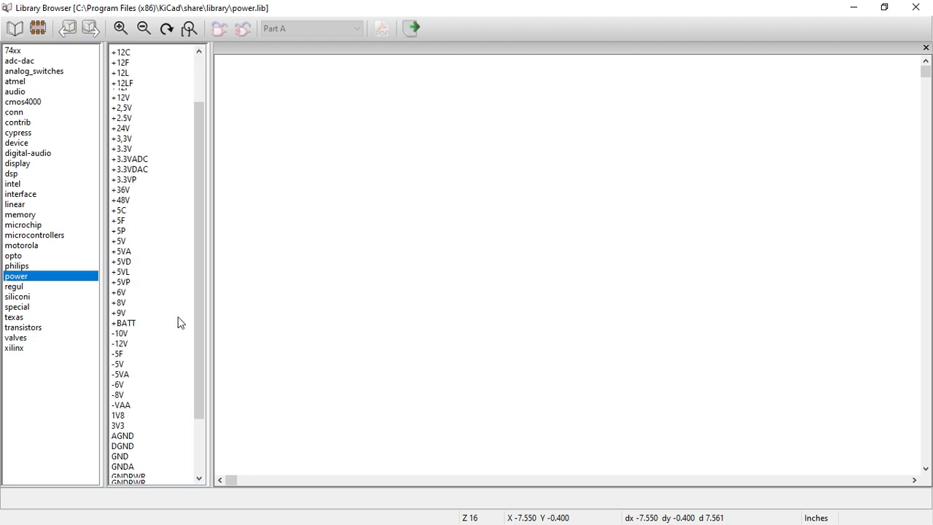
{"action": "scroll", "coordinate": [175, 342], "scroll_direction": "down", "scroll_amount": 4}
{"action": "left_click", "coordinate": [146, 390]}
{"action": "double_click", "coordinate": [146, 392]}
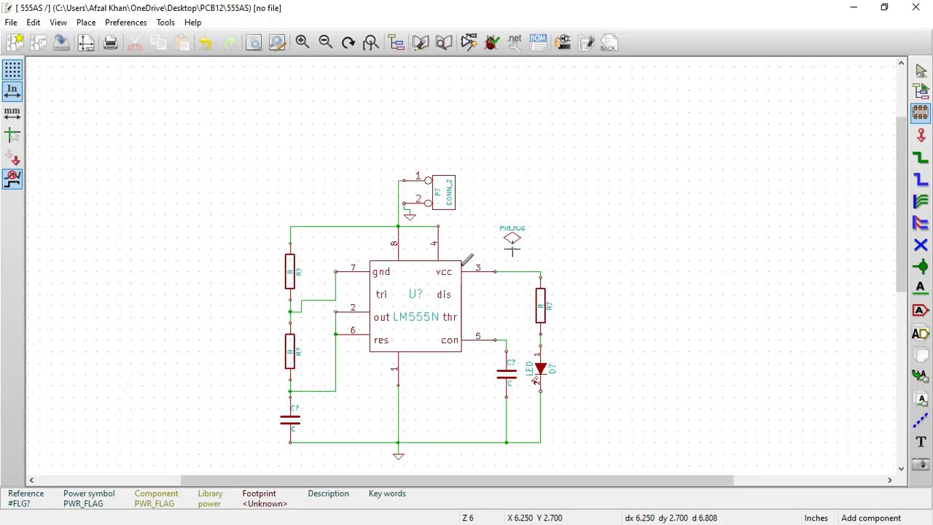
{"action": "scroll", "coordinate": [503, 257], "scroll_direction": "up", "scroll_amount": 3}
{"action": "scroll", "coordinate": [422, 324], "scroll_direction": "down", "scroll_amount": 3}
{"action": "scroll", "coordinate": [461, 265], "scroll_direction": "up", "scroll_amount": 5}
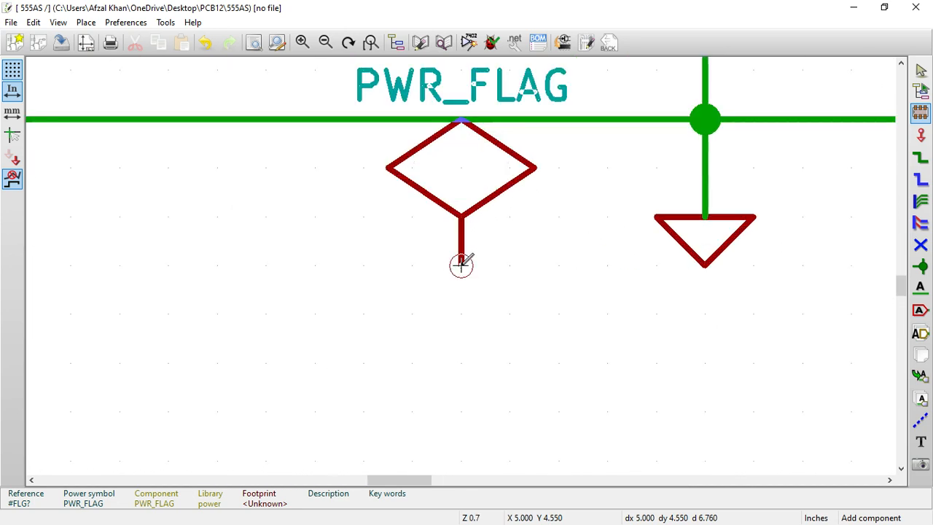
Wire the PWR_FLAG pin down to the ground line.
{"action": "left_click", "coordinate": [920, 157]}
{"action": "left_click", "coordinate": [511, 70]}
{"action": "left_click", "coordinate": [509, 120]}
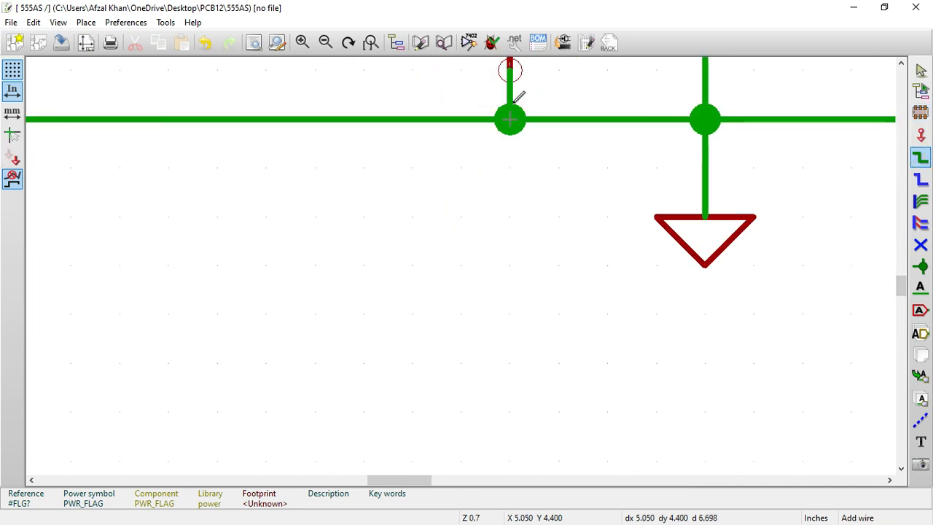
{"action": "scroll", "coordinate": [461, 265], "scroll_direction": "down", "scroll_amount": 5}
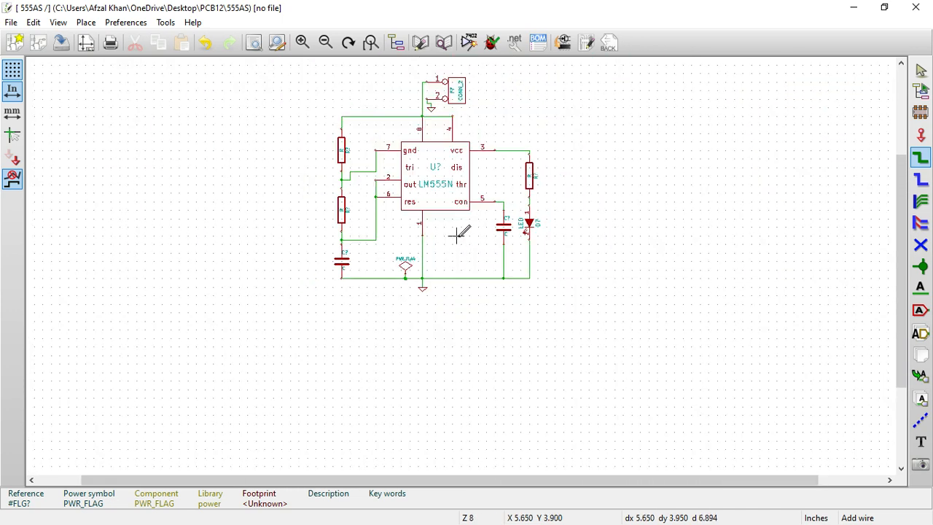
Annotate the entire schematic while keeping existing annotation, and run the electrical rules check.
{"action": "left_click", "coordinate": [472, 44]}
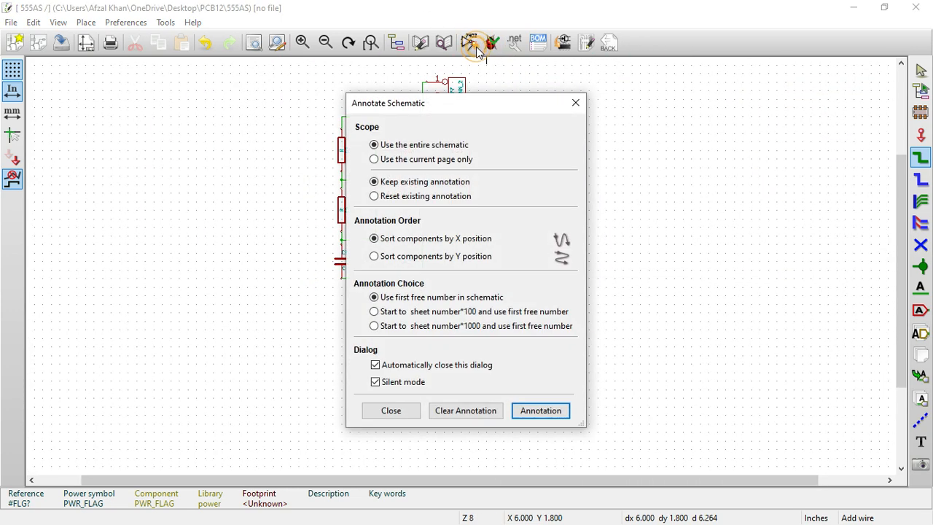
{"action": "left_click", "coordinate": [543, 409]}
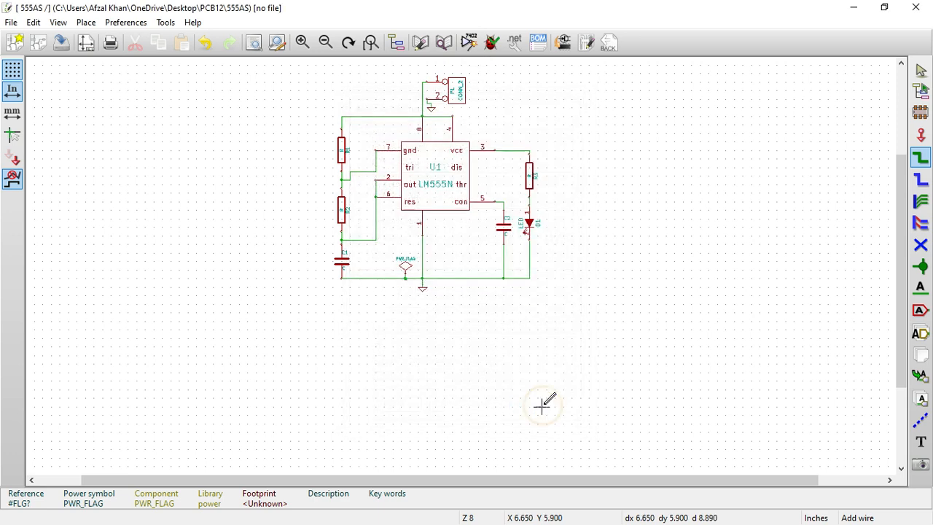
{"action": "left_click", "coordinate": [492, 44]}
{"action": "left_click", "coordinate": [611, 147]}
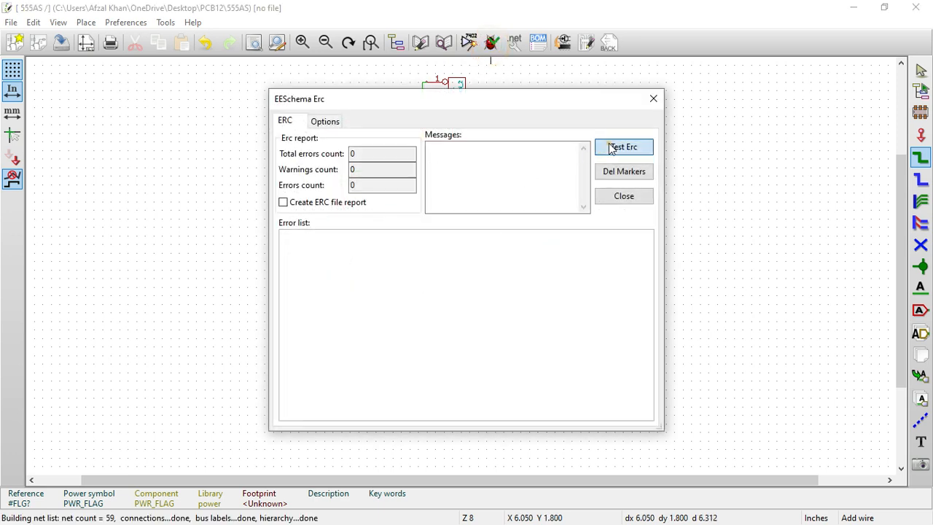
{"action": "left_click", "coordinate": [635, 200]}
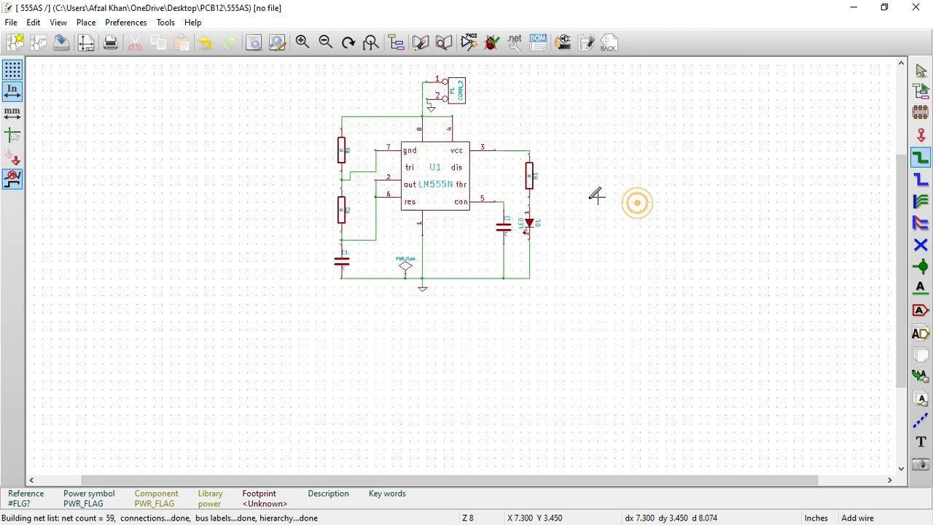
Generate the advanced-format Pcbnew netlist and save it as 555AS in the project folder.
{"action": "left_click", "coordinate": [511, 43]}
{"action": "left_click", "coordinate": [587, 182]}
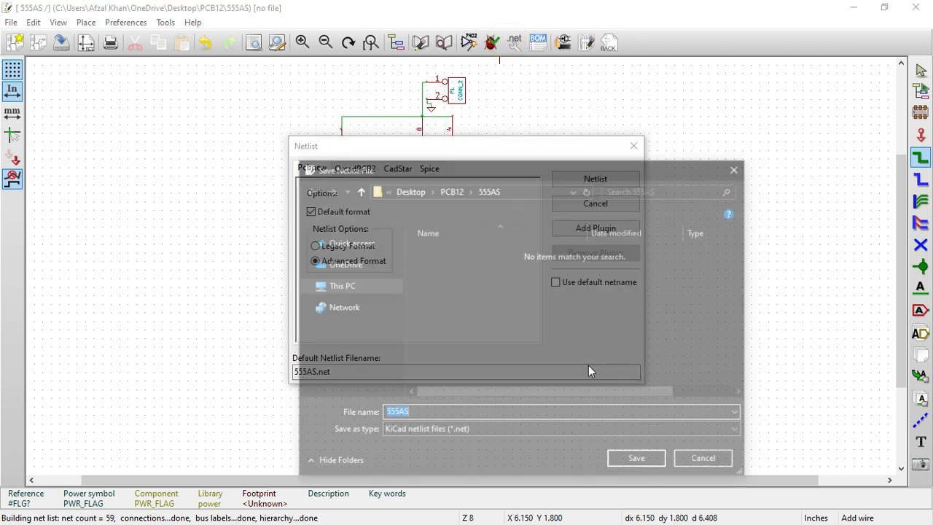
{"action": "left_click", "coordinate": [618, 464]}
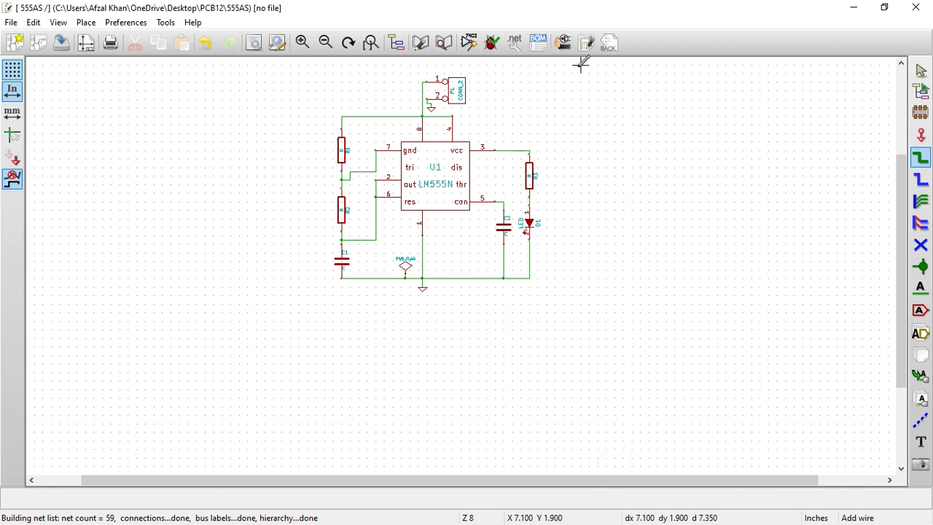
Switch to CvPcb and assign footprint C1 to both capacitors and LED-3MM to D1.
{"action": "left_click", "coordinate": [569, 44]}
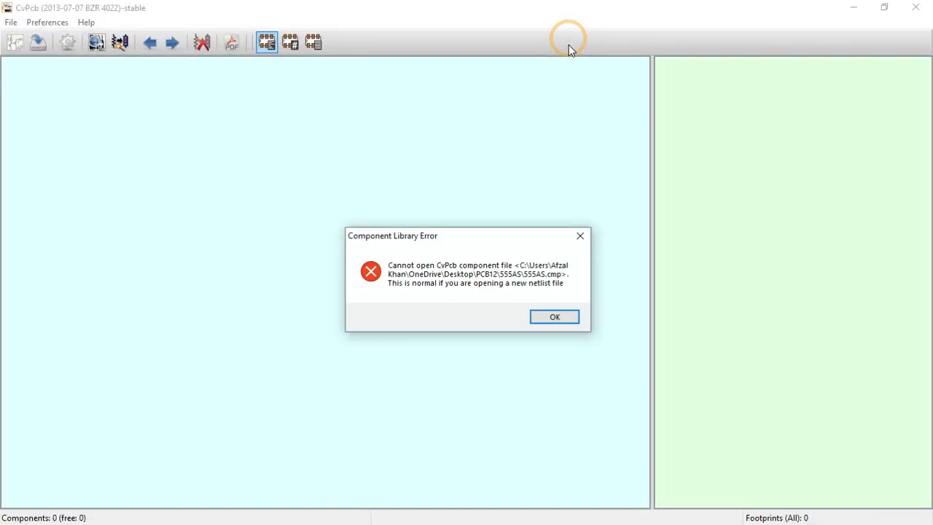
{"action": "left_click", "coordinate": [556, 318]}
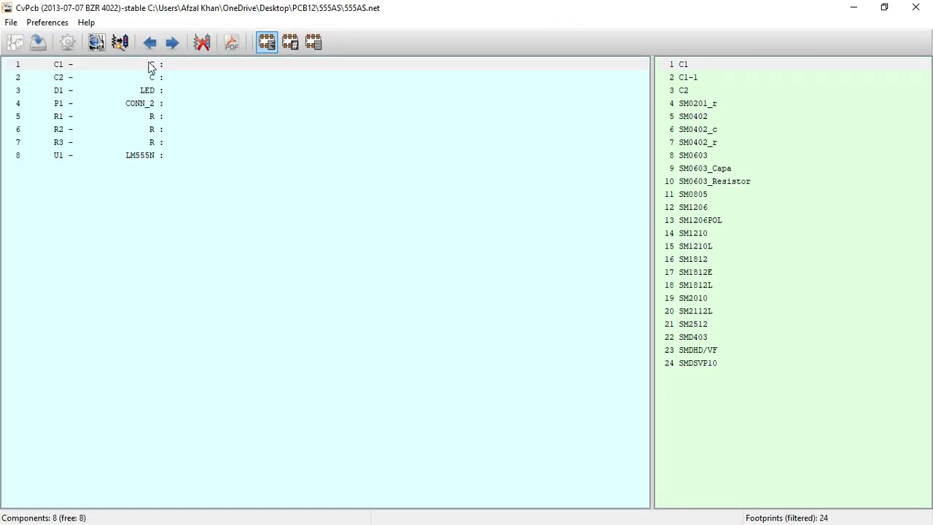
{"action": "double_click", "coordinate": [689, 65]}
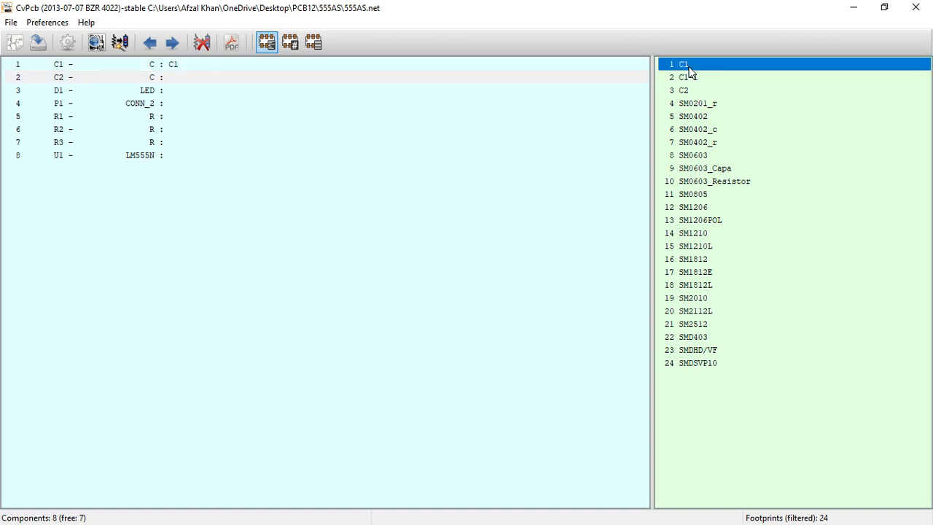
{"action": "double_click", "coordinate": [689, 65]}
{"action": "double_click", "coordinate": [689, 66]}
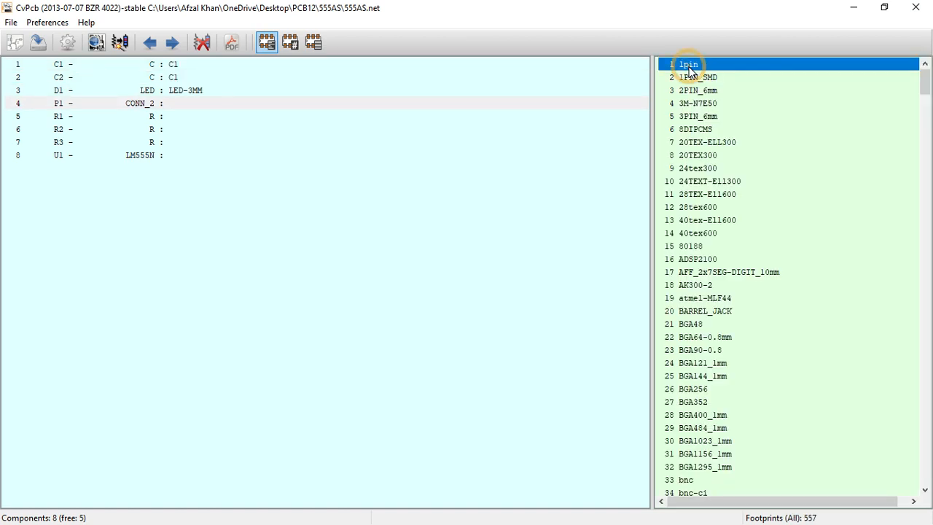
Assign the PIN_ARRAY_2X1 footprint to connector P1.
{"action": "key", "text": "p"}
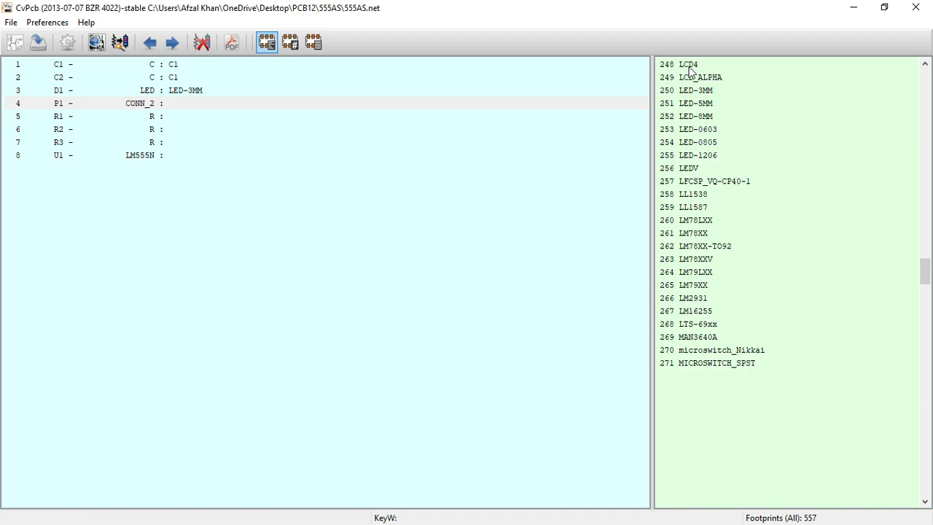
{"action": "scroll", "coordinate": [691, 72], "scroll_direction": "down", "scroll_amount": 10}
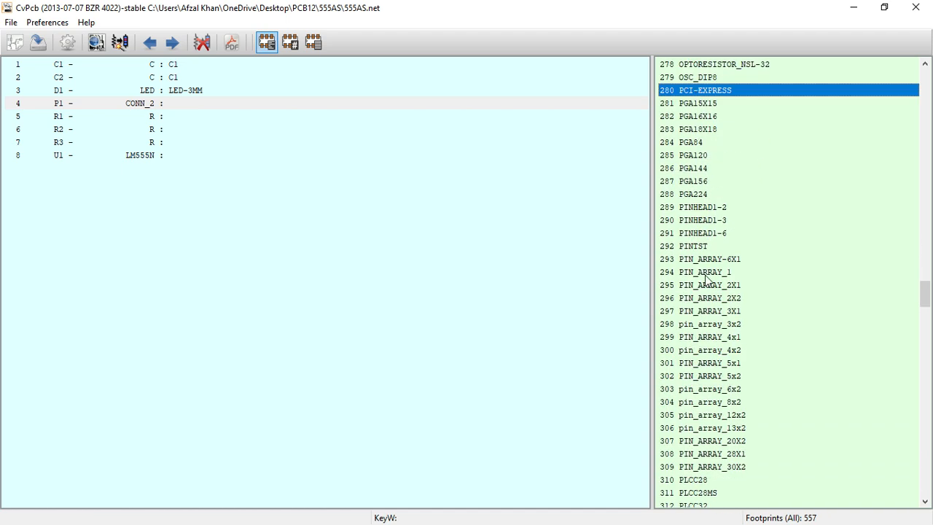
{"action": "double_click", "coordinate": [705, 286]}
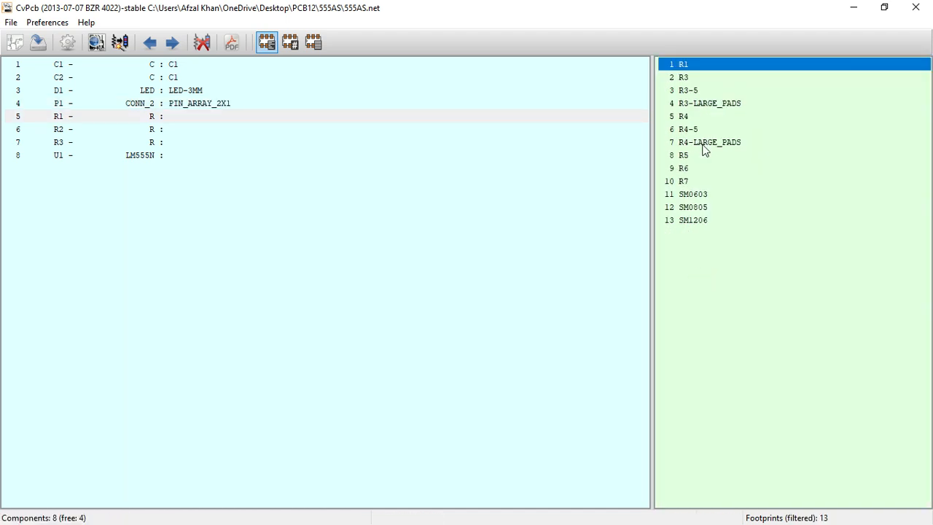
Assign footprint R6 to resistors R1, R2 and R3 and DIP-8__300 to U1, and save the footprint assignments.
{"action": "double_click", "coordinate": [700, 168]}
{"action": "double_click", "coordinate": [701, 169]}
{"action": "double_click", "coordinate": [701, 170]}
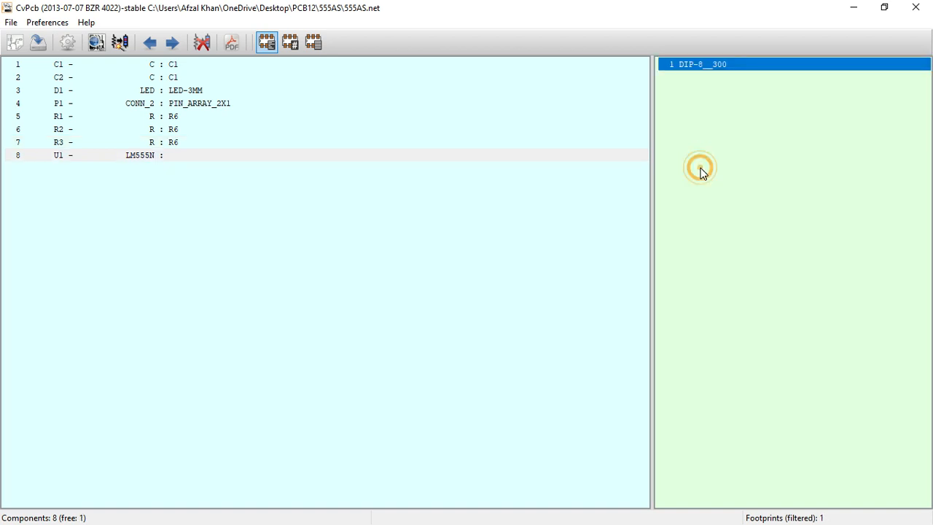
{"action": "double_click", "coordinate": [708, 65]}
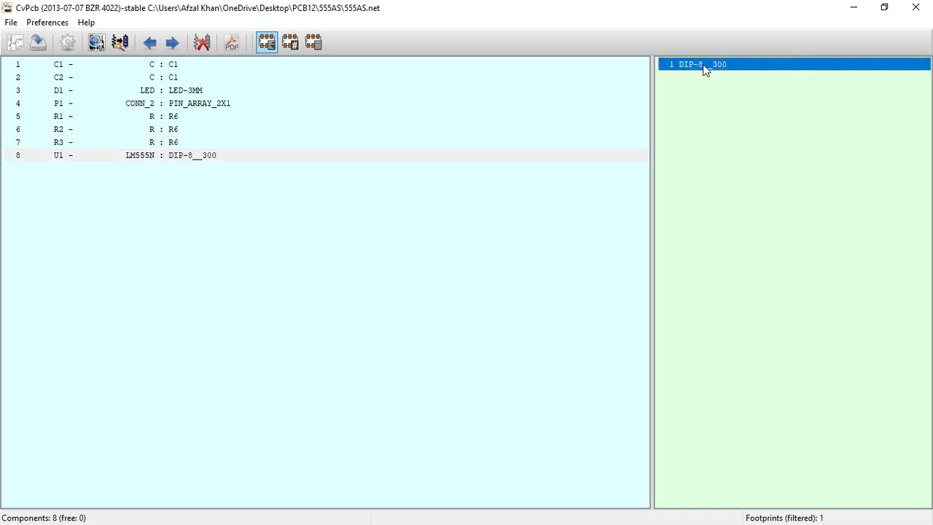
{"action": "left_click", "coordinate": [25, 45]}
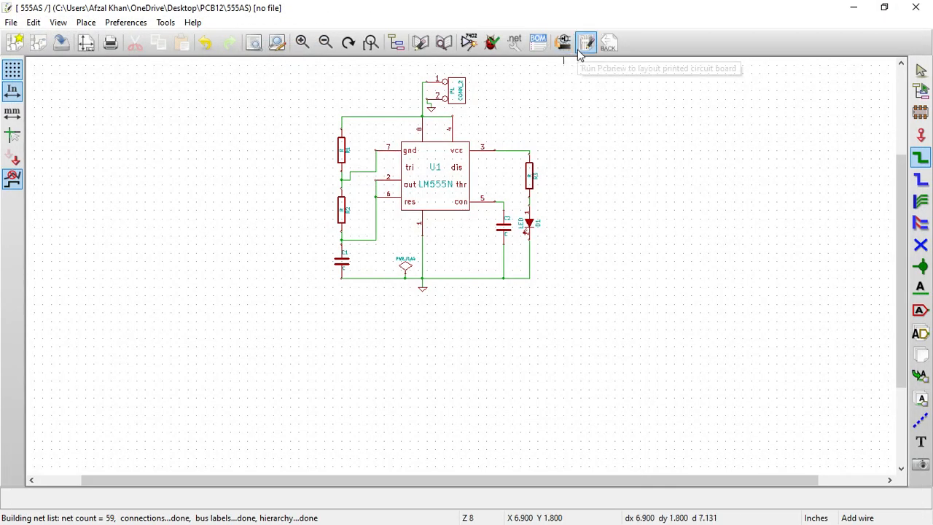
Switch to Pcbnew and load the current 555AS.net netlist into the new board.
{"action": "left_click", "coordinate": [582, 49]}
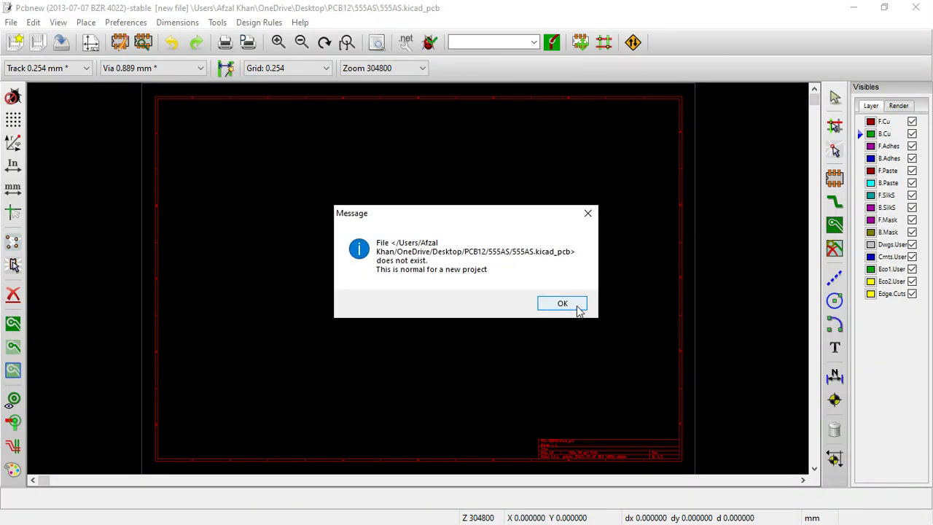
{"action": "left_click", "coordinate": [576, 305]}
{"action": "left_click", "coordinate": [406, 41]}
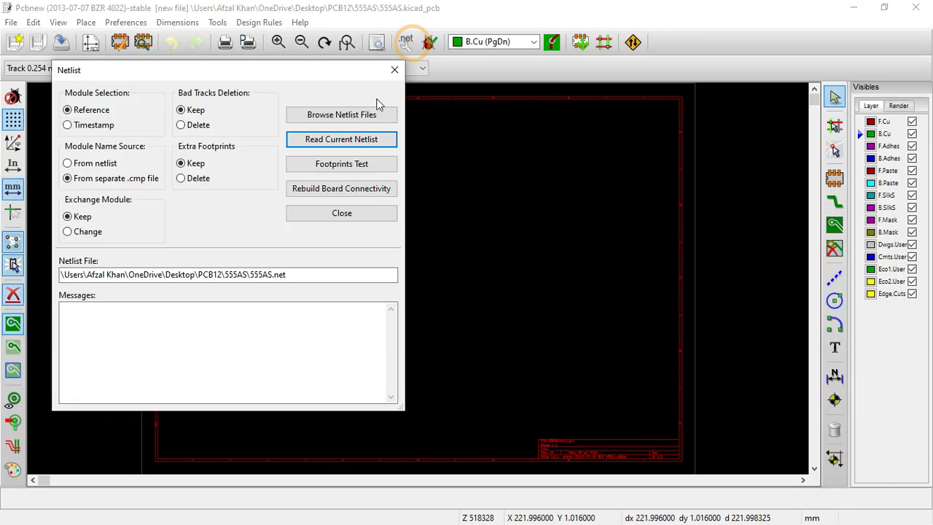
{"action": "left_click", "coordinate": [365, 141]}
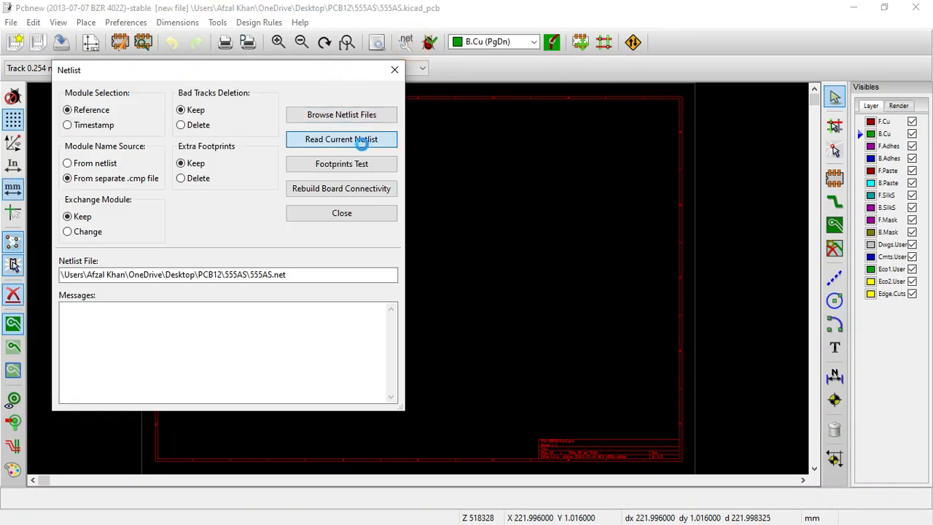
{"action": "left_click", "coordinate": [361, 219]}
Move the whole stack of imported footprints as a block from outside the sheet corner into the sheet.
{"action": "scroll", "coordinate": [210, 115], "scroll_direction": "up", "scroll_amount": 2}
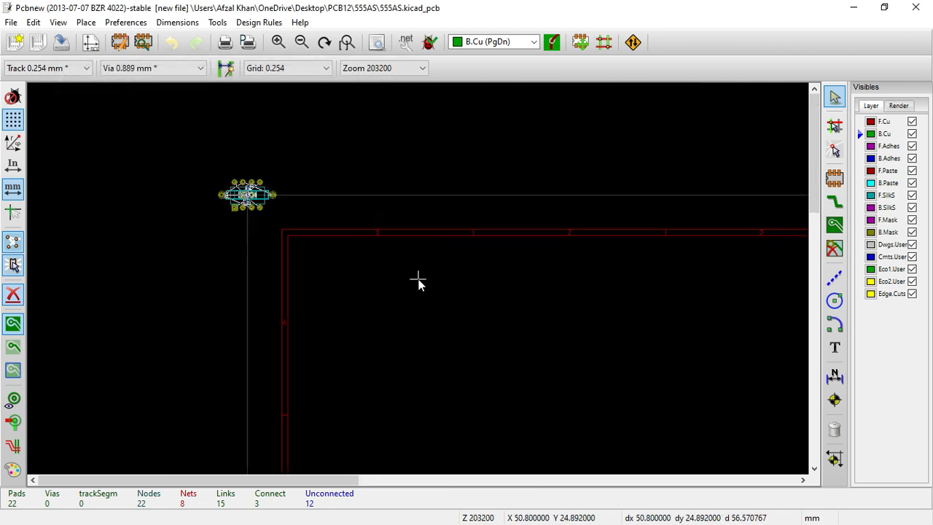
{"action": "left_click_drag", "start_coordinate": [129, 98], "coordinate": [387, 318]}
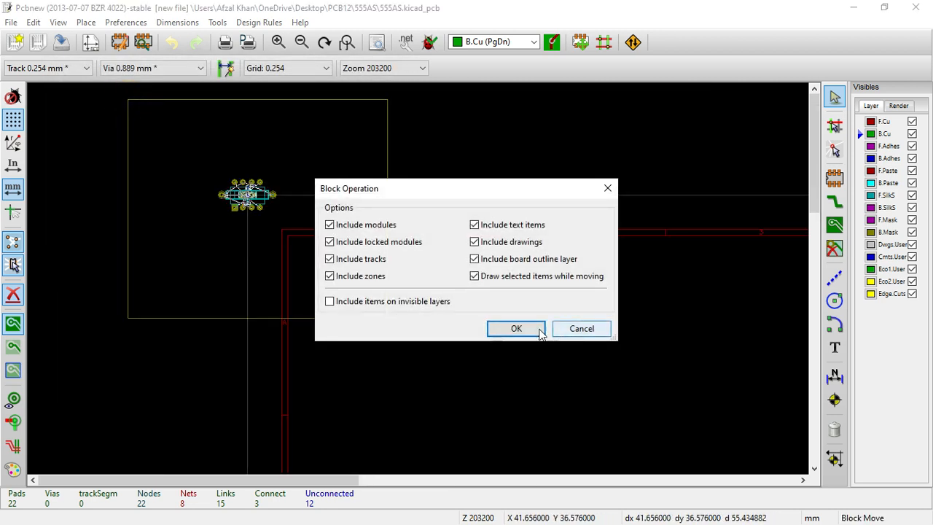
{"action": "left_click", "coordinate": [541, 332]}
{"action": "left_click", "coordinate": [666, 409]}
{"action": "scroll", "coordinate": [611, 375], "scroll_direction": "up", "scroll_amount": 2}
{"action": "scroll", "coordinate": [419, 279], "scroll_direction": "down", "scroll_amount": 2}
{"action": "scroll", "coordinate": [418, 279], "scroll_direction": "up", "scroll_amount": 1}
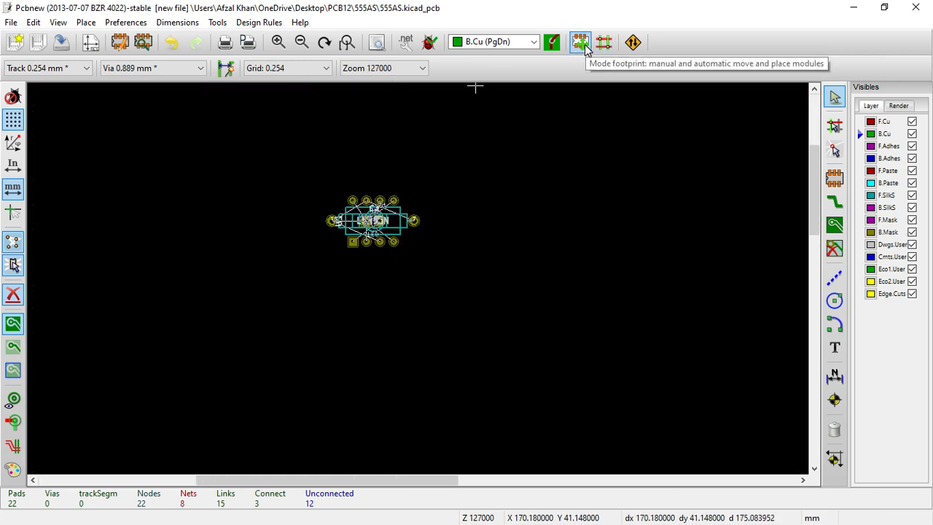
Turn on footprint mode and spread out the stacked footprints with Move All Modules.
{"action": "left_click", "coordinate": [584, 46]}
{"action": "right_click", "coordinate": [377, 237]}
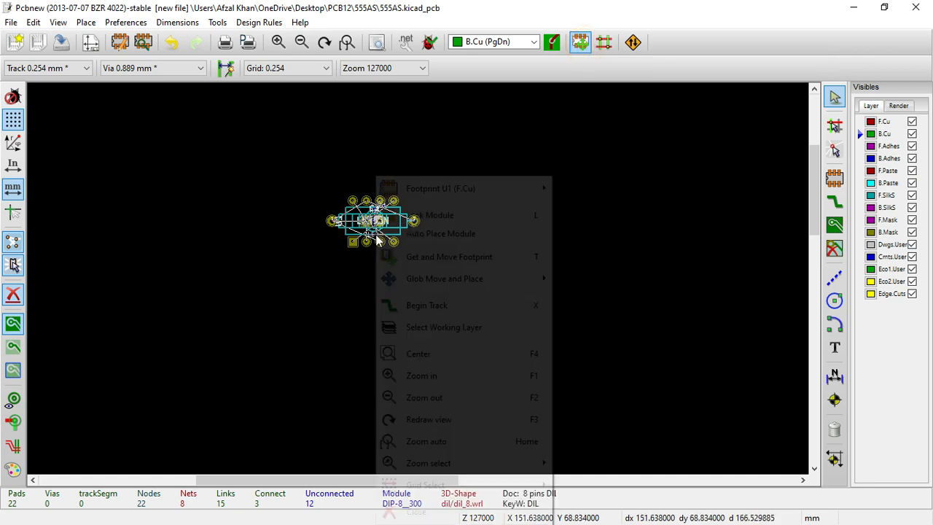
{"action": "mouse_move", "coordinate": [452, 279]}
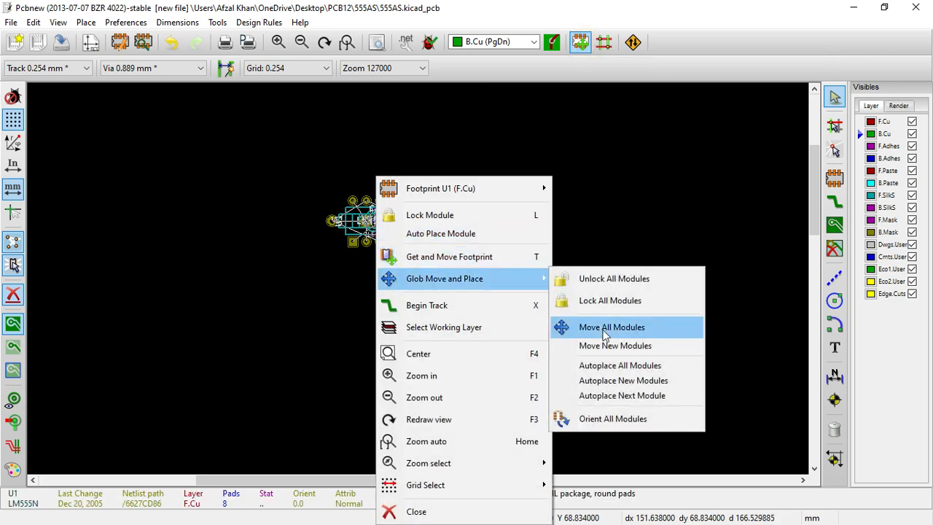
{"action": "left_click", "coordinate": [603, 328]}
{"action": "left_click", "coordinate": [443, 296]}
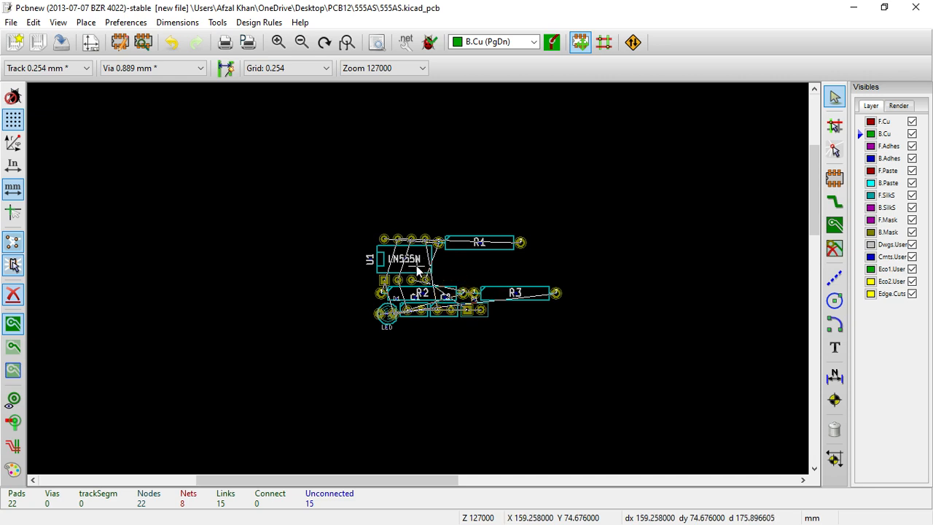
Rotate the U1 LM555N footprint to 270 degrees and place it to the left of the other footprints.
{"action": "key", "text": "m"}
{"action": "key", "text": "r"}
{"action": "key", "text": "r"}
{"action": "key", "text": "r"}
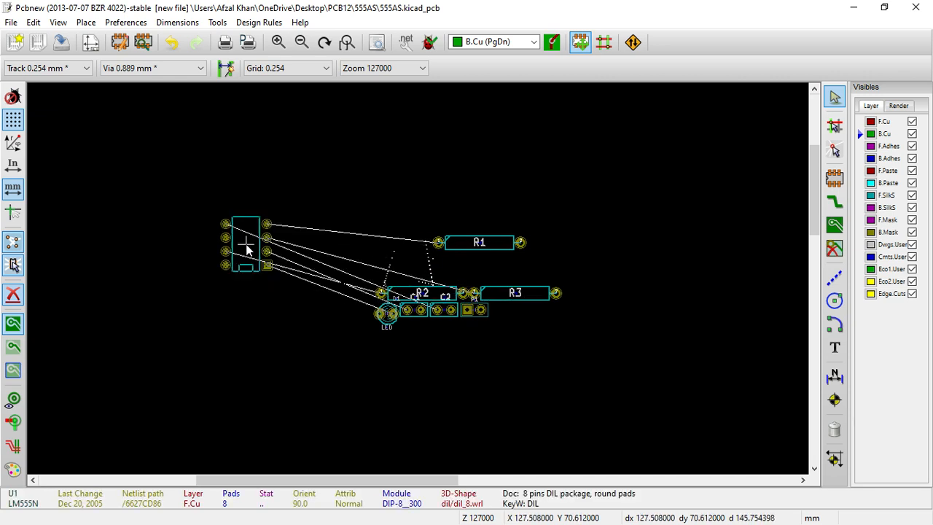
{"action": "left_click", "coordinate": [266, 240]}
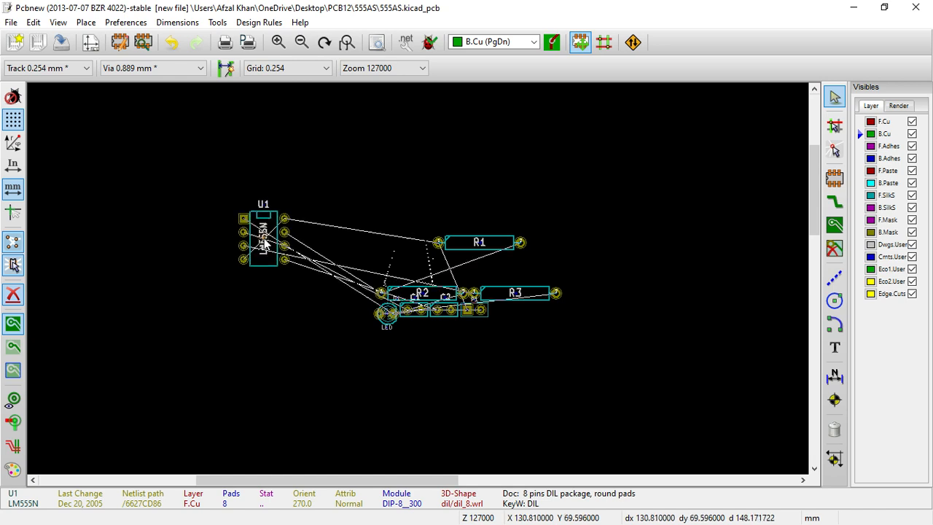
{"action": "scroll", "coordinate": [419, 284], "scroll_direction": "up", "scroll_amount": 2}
{"action": "scroll", "coordinate": [419, 285], "scroll_direction": "down", "scroll_amount": 2}
{"action": "scroll", "coordinate": [419, 285], "scroll_direction": "up", "scroll_amount": 2}
{"action": "scroll", "coordinate": [419, 286], "scroll_direction": "down", "scroll_amount": 2}
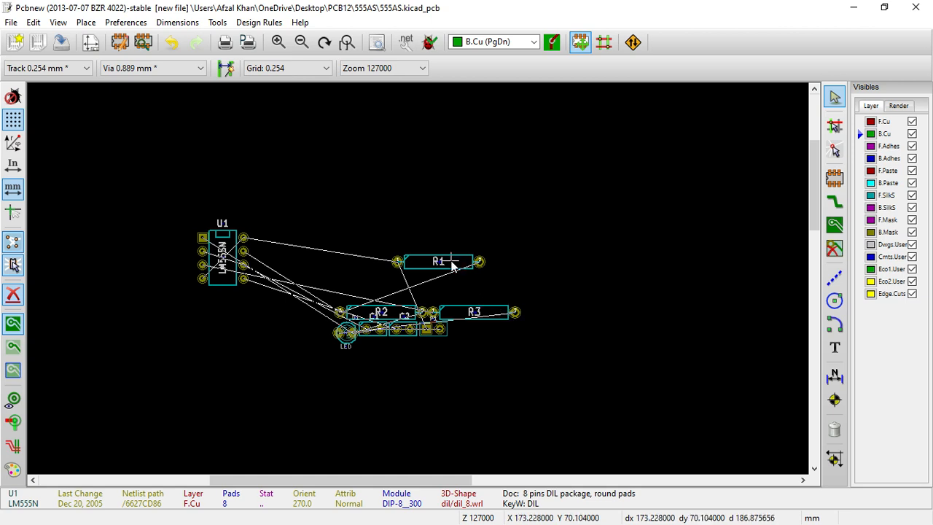
Move the R1 resistor footprint to the right of U1, level with its pin 8.
{"action": "left_click_drag", "start_coordinate": [439, 267], "coordinate": [318, 244]}
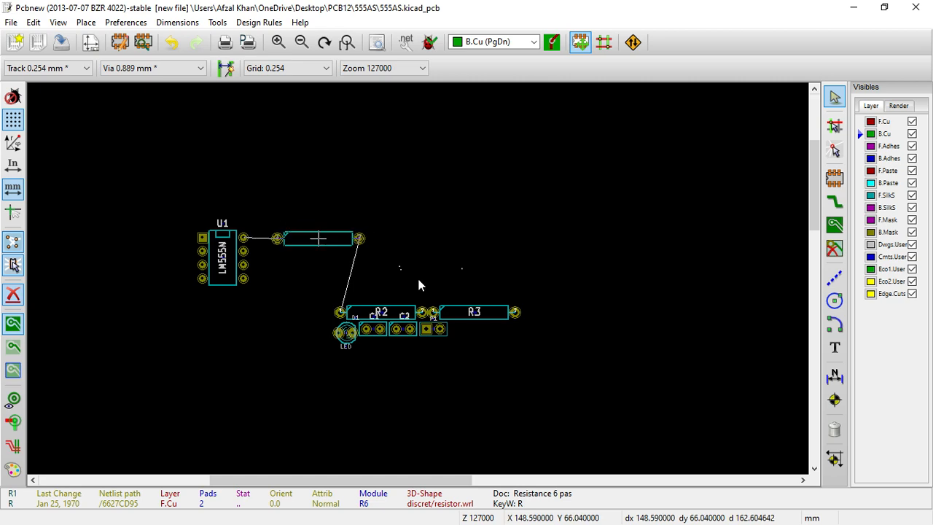
{"action": "scroll", "coordinate": [419, 284], "scroll_direction": "up", "scroll_amount": 3}
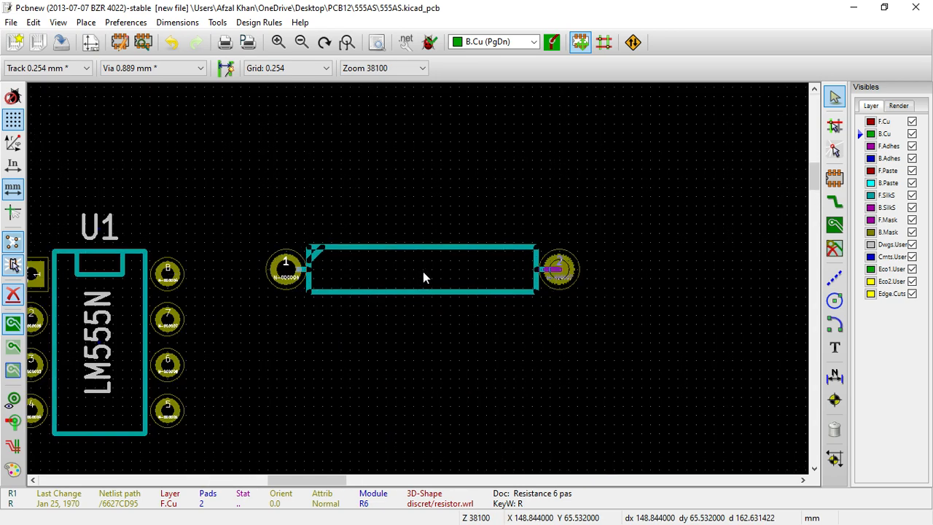
{"action": "left_click", "coordinate": [424, 278]}
{"action": "scroll", "coordinate": [313, 374], "scroll_direction": "down", "scroll_amount": 1}
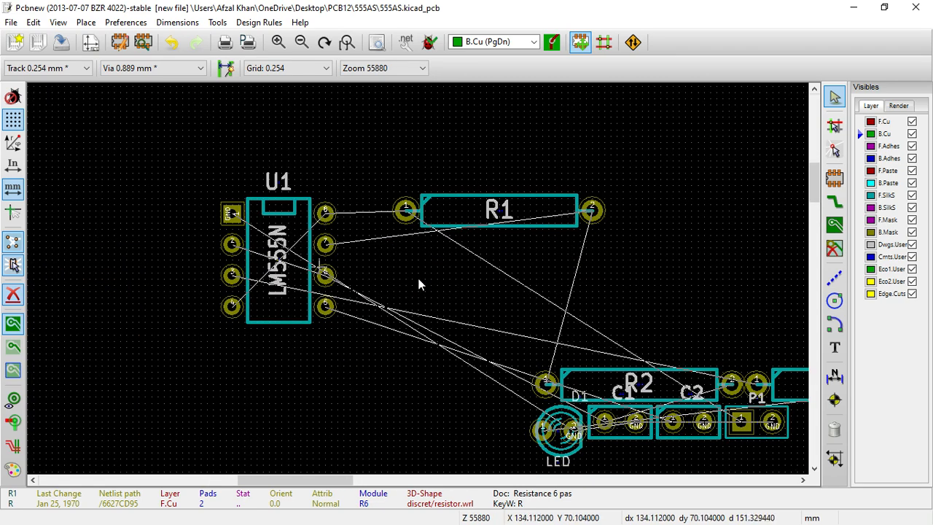
{"action": "scroll", "coordinate": [419, 284], "scroll_direction": "up", "scroll_amount": 2}
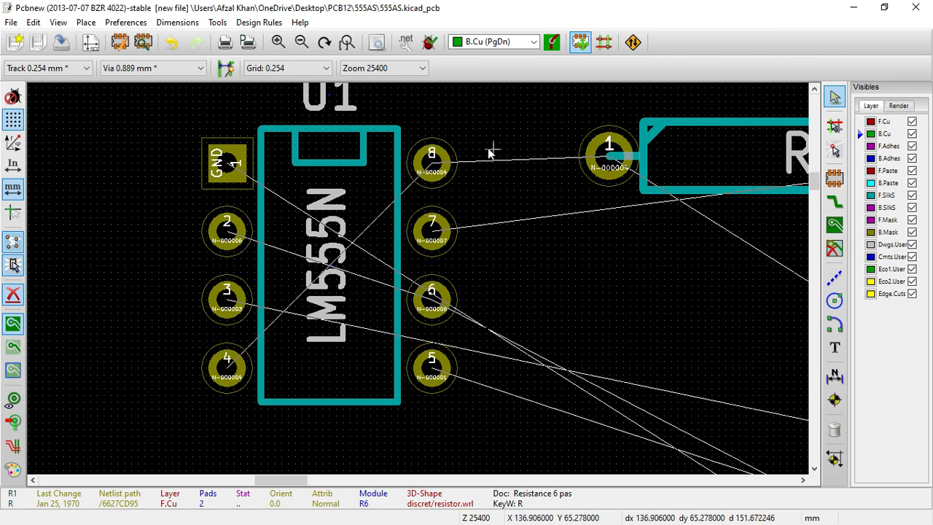
{"action": "scroll", "coordinate": [275, 334], "scroll_direction": "down", "scroll_amount": 2}
{"action": "scroll", "coordinate": [420, 283], "scroll_direction": "up", "scroll_amount": 2}
Move the LED footprint D1 out of the cluster to open space below P1.
{"action": "scroll", "coordinate": [421, 279], "scroll_direction": "down", "scroll_amount": 3}
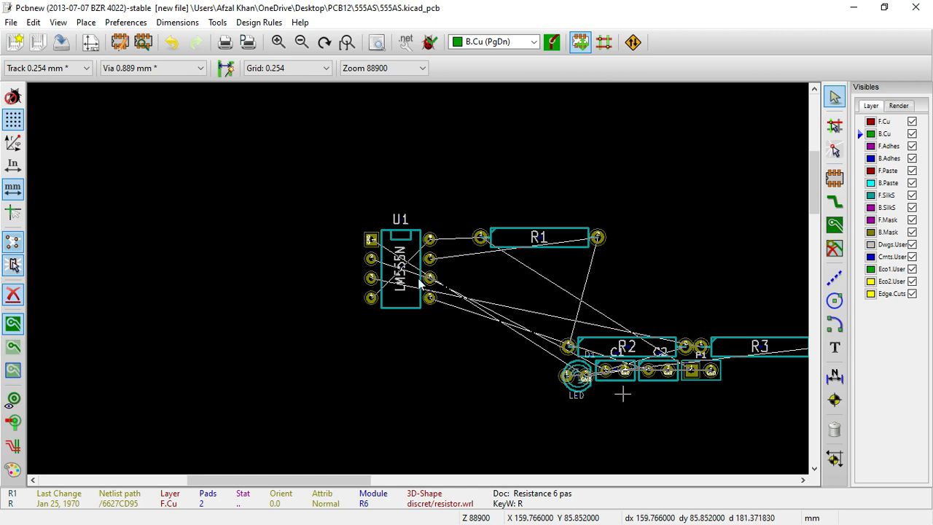
{"action": "scroll", "coordinate": [419, 284], "scroll_direction": "up", "scroll_amount": 1}
{"action": "key", "text": "m"}
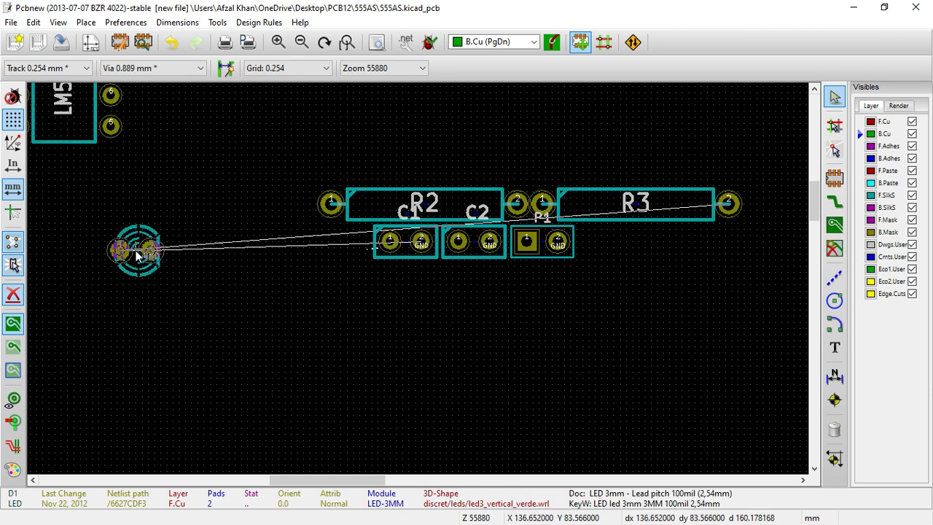
{"action": "scroll", "coordinate": [137, 251], "scroll_direction": "down", "scroll_amount": 3}
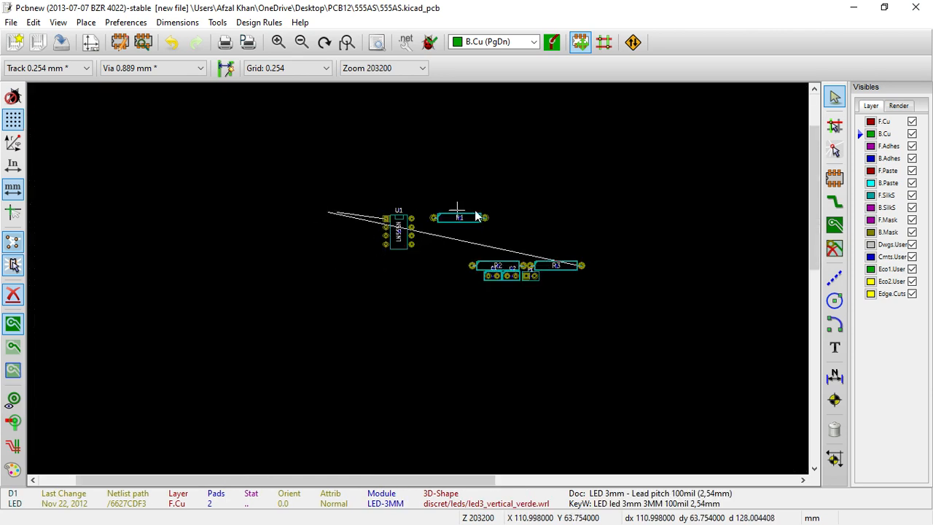
{"action": "key", "text": "Escape"}
{"action": "left_click", "coordinate": [528, 326]}
{"action": "scroll", "coordinate": [418, 283], "scroll_direction": "up", "scroll_amount": 4}
{"action": "scroll", "coordinate": [396, 217], "scroll_direction": "down", "scroll_amount": 2}
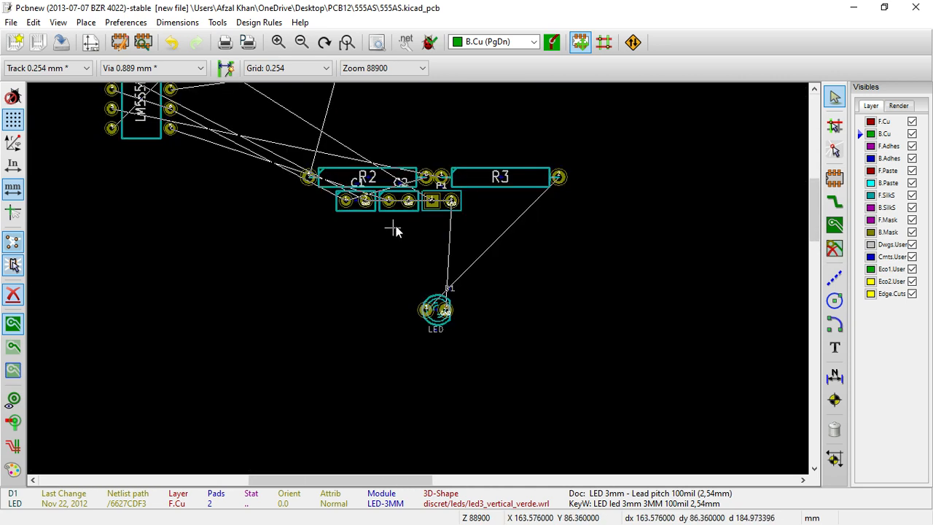
Rotate capacitor C1 to 90 degrees and place it left of U1 with its pads level with pins 1 and 2.
{"action": "key", "text": "m"}
{"action": "scroll", "coordinate": [374, 207], "scroll_direction": "down", "scroll_amount": 2}
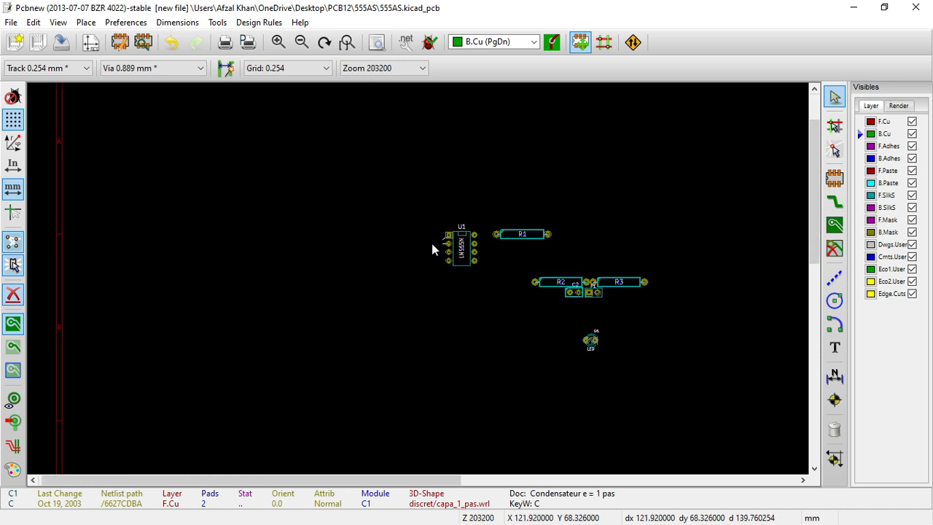
{"action": "key", "text": "r"}
{"action": "scroll", "coordinate": [417, 275], "scroll_direction": "up", "scroll_amount": 6}
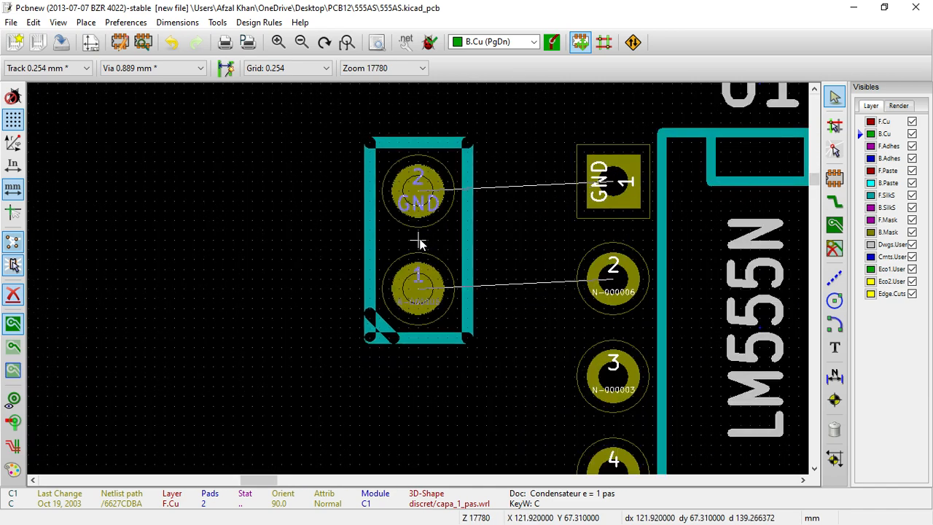
{"action": "left_click", "coordinate": [417, 230]}
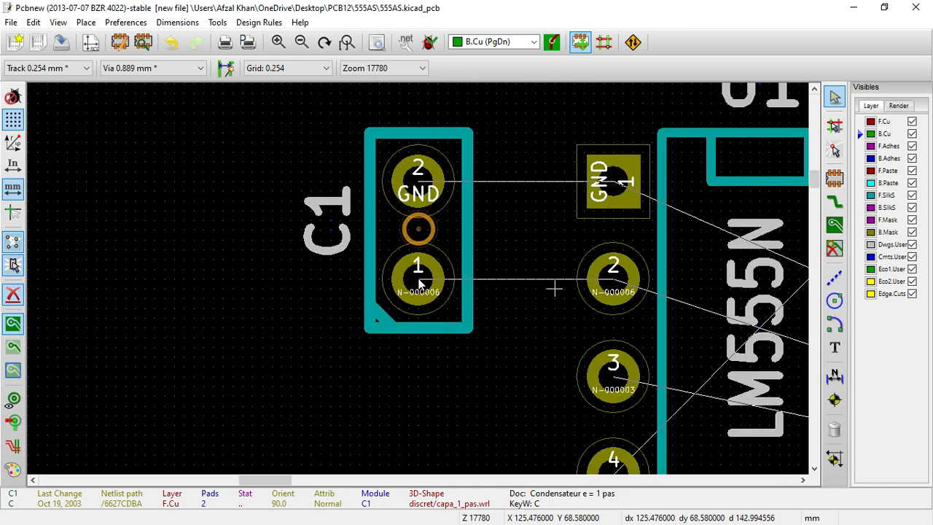
Rotate R3 to 180 degrees and place it left of U1 level with pin 3, then move LED D1 just below R3.
{"action": "scroll", "coordinate": [420, 283], "scroll_direction": "down", "scroll_amount": 3}
{"action": "scroll", "coordinate": [512, 397], "scroll_direction": "down", "scroll_amount": 2}
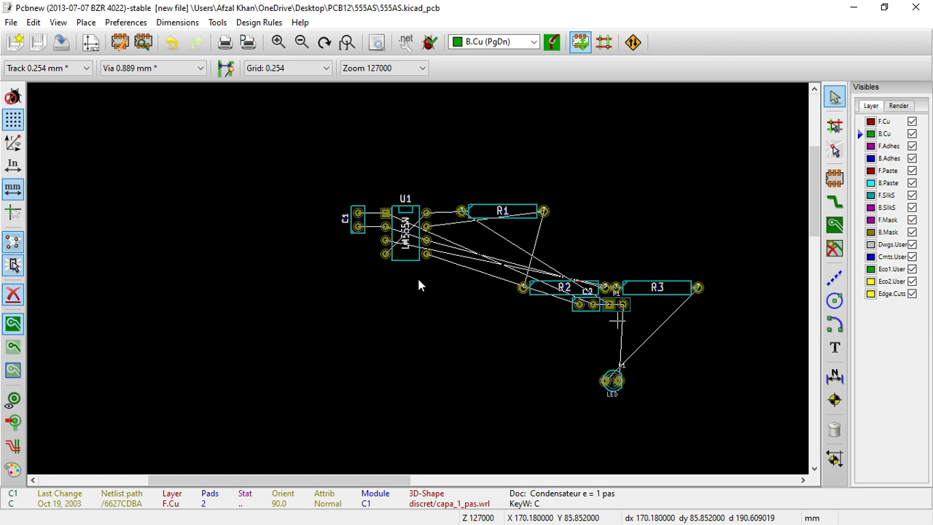
{"action": "scroll", "coordinate": [619, 320], "scroll_direction": "up", "scroll_amount": 1}
{"action": "key", "text": "m"}
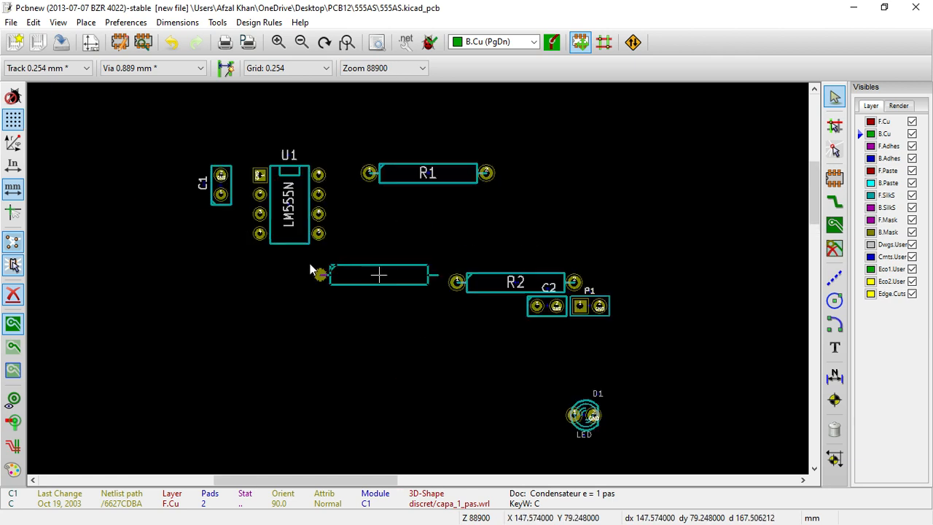
{"action": "key", "text": "r"}
{"action": "key", "text": "r"}
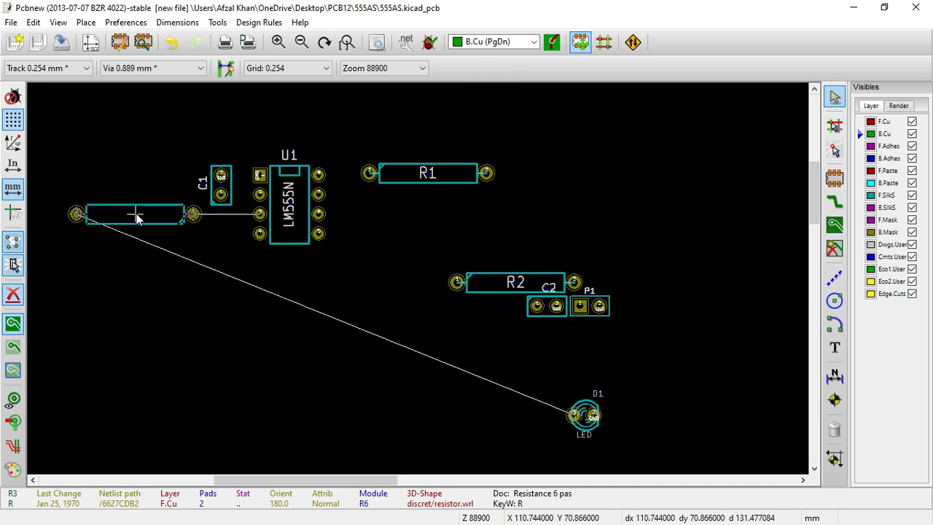
{"action": "left_click", "coordinate": [136, 217]}
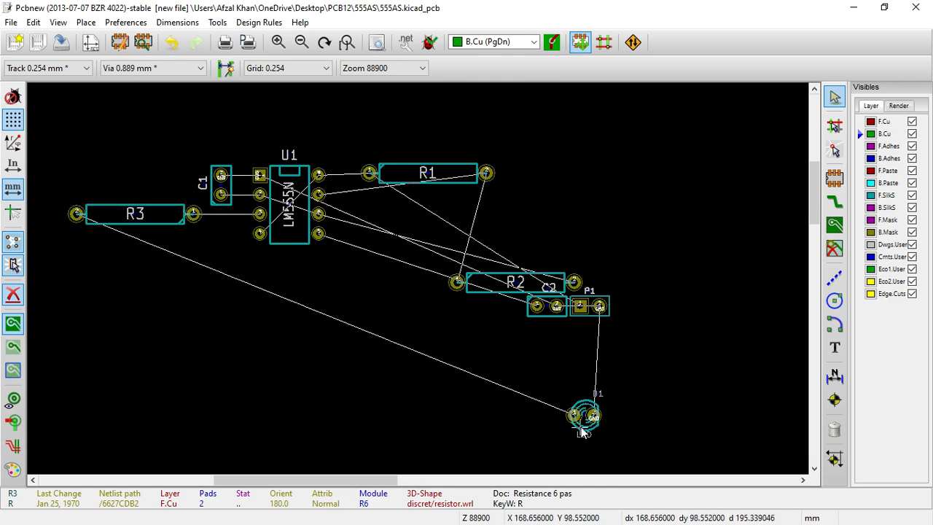
{"action": "key", "text": "m"}
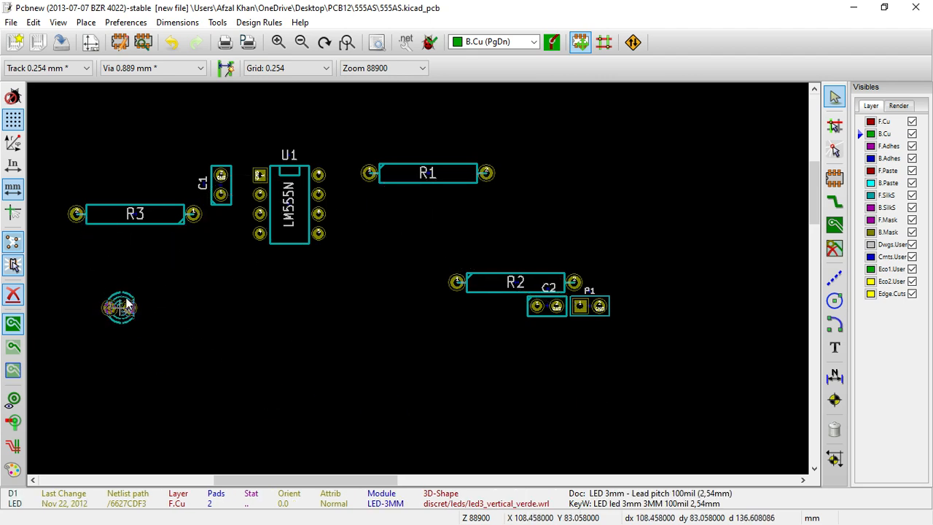
{"action": "left_click", "coordinate": [102, 255]}
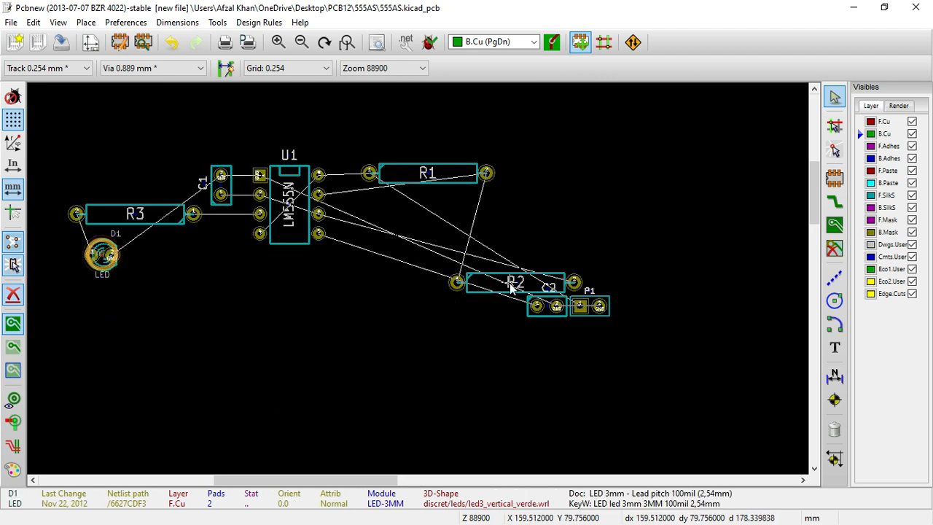
Rotate R2 to 180 degrees and place it horizontally just below U1.
{"action": "key", "text": "m"}
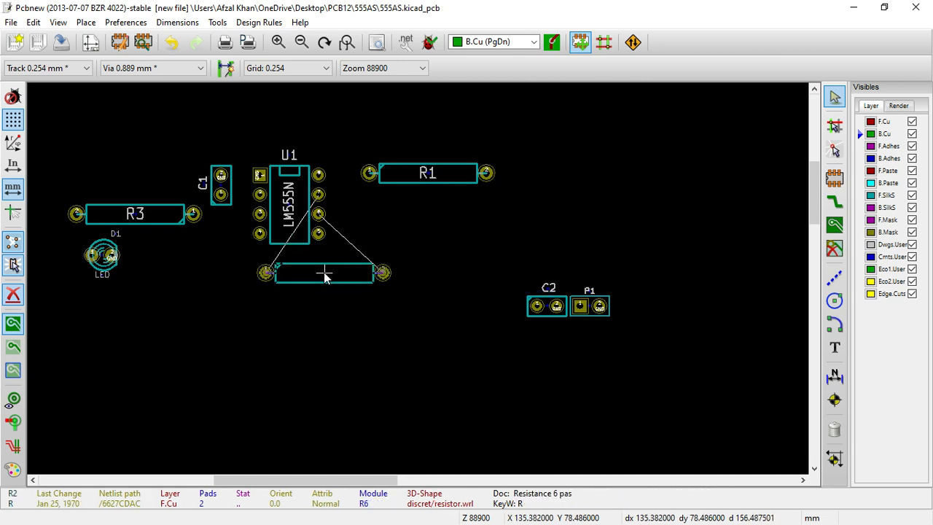
{"action": "key", "text": "r"}
{"action": "key", "text": "r"}
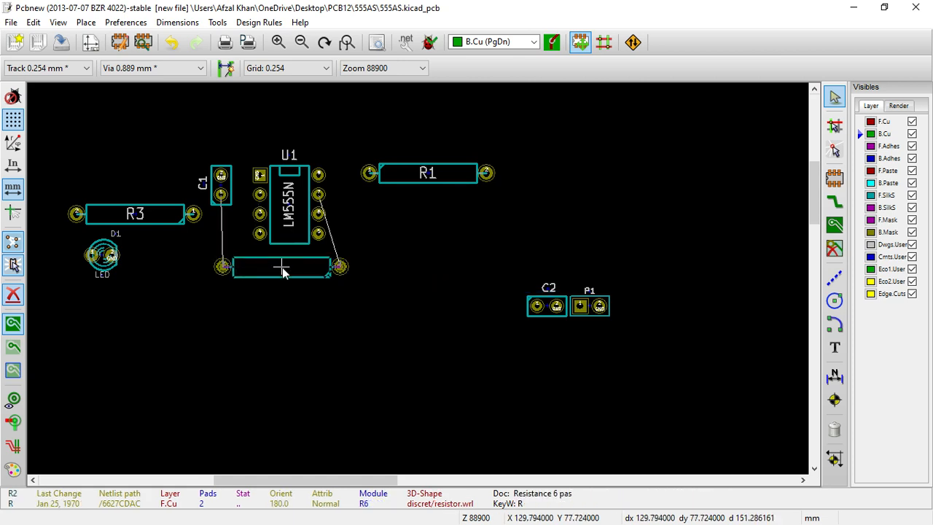
{"action": "left_click", "coordinate": [283, 272]}
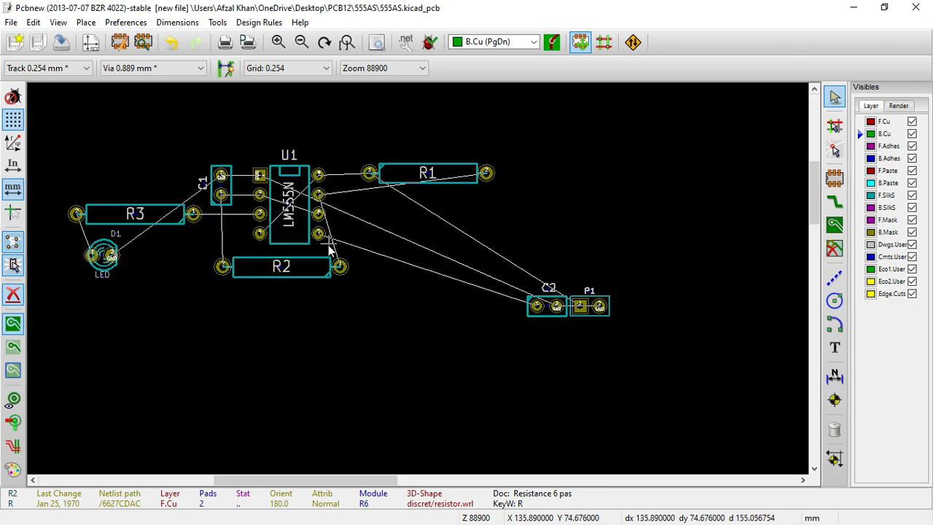
Rotate R1 to 270 degrees and place it vertically to the right of U1.
{"action": "scroll", "coordinate": [332, 269], "scroll_direction": "up", "scroll_amount": 1}
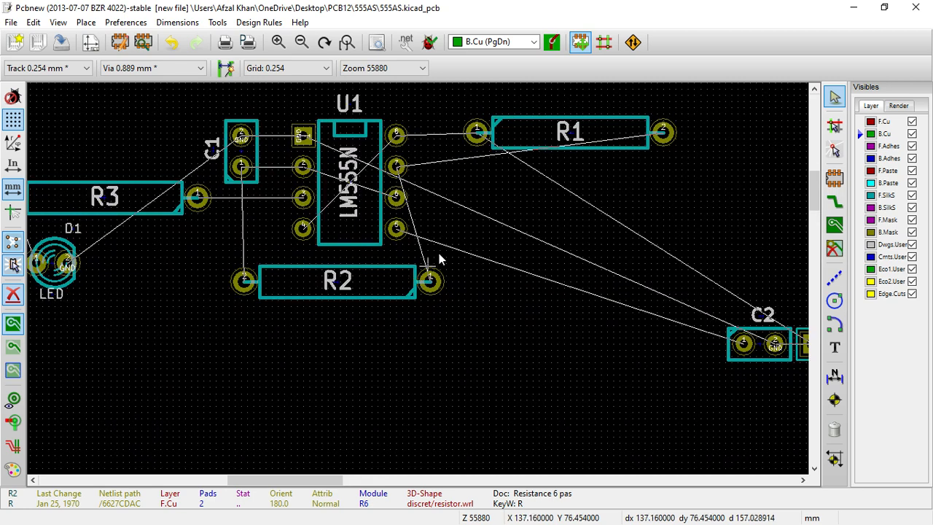
{"action": "key", "text": "m"}
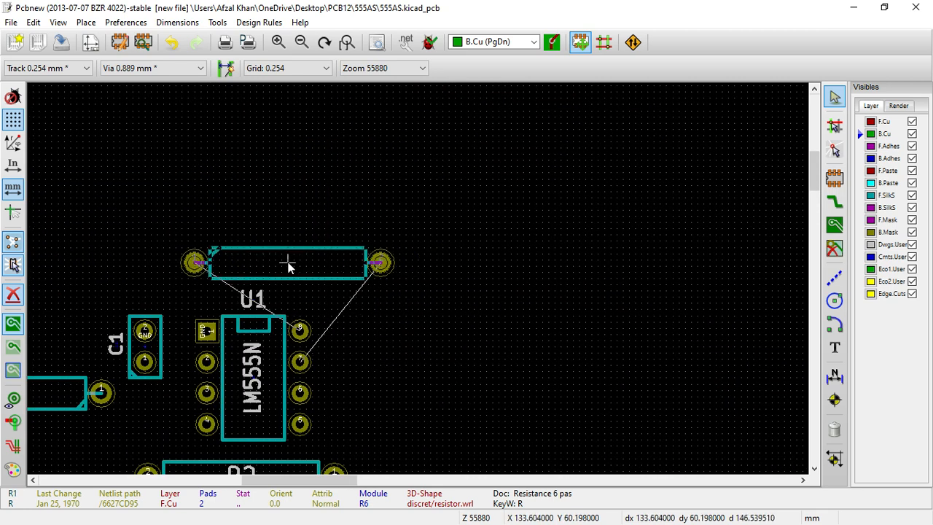
{"action": "key", "text": "r"}
{"action": "key", "text": "r"}
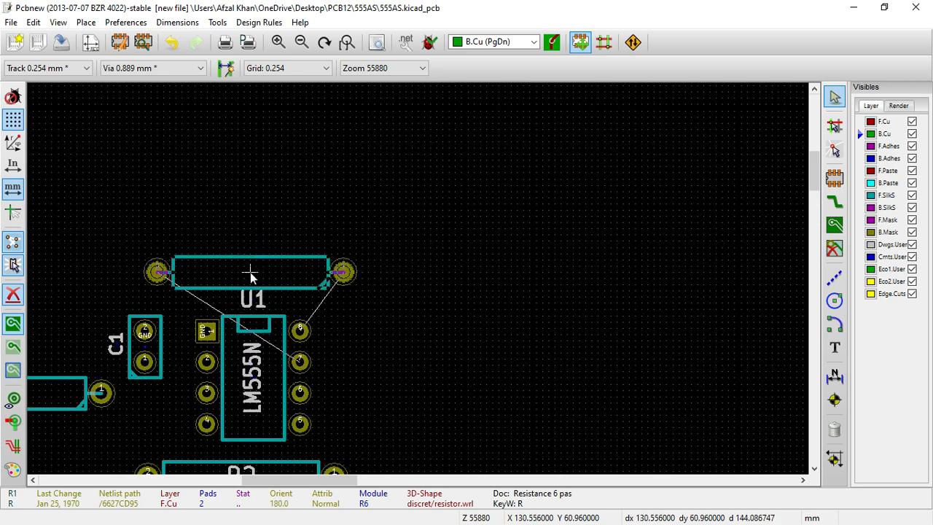
{"action": "key", "text": "r"}
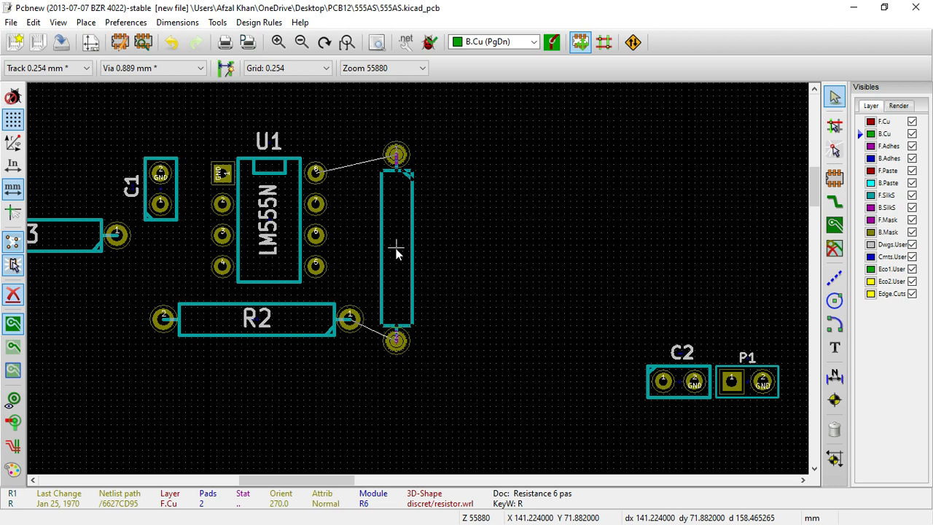
{"action": "left_click", "coordinate": [400, 238]}
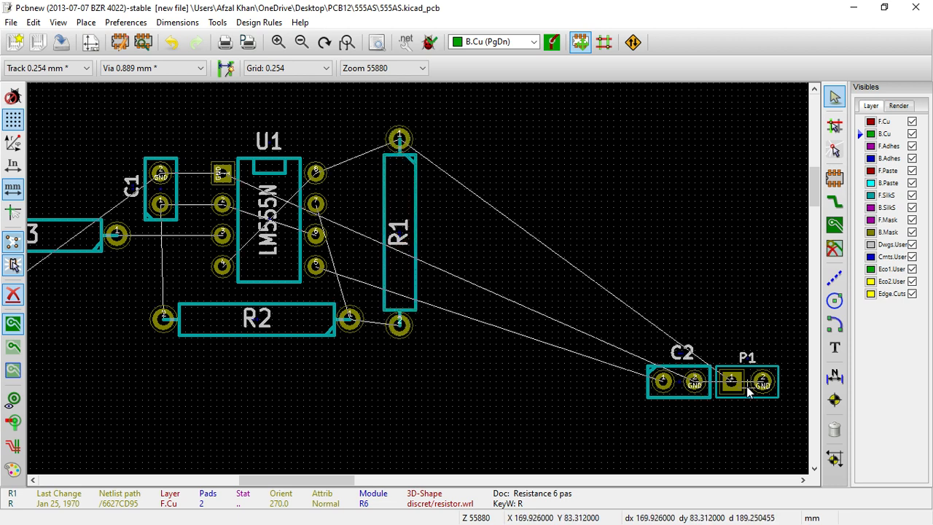
Rotate connector P1 to 180 degrees and place it directly above U1.
{"action": "key", "text": "m"}
{"action": "key", "text": "r"}
{"action": "key", "text": "r"}
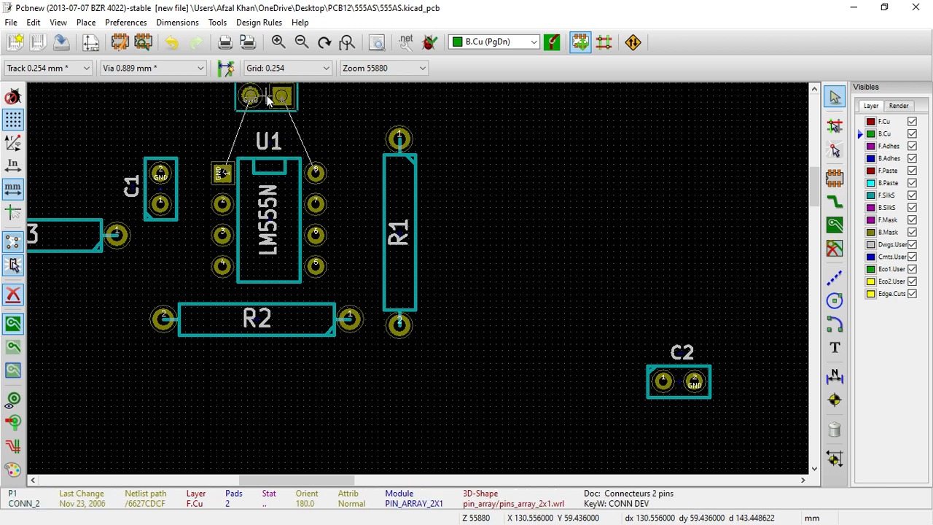
{"action": "left_click", "coordinate": [269, 102]}
Rotate capacitor C2 to 90 degrees and place it below and to the left of R2.
{"action": "key", "text": "m"}
{"action": "key", "text": "r"}
{"action": "left_click", "coordinate": [229, 387]}
{"action": "scroll", "coordinate": [229, 387], "scroll_direction": "down", "scroll_amount": 2}
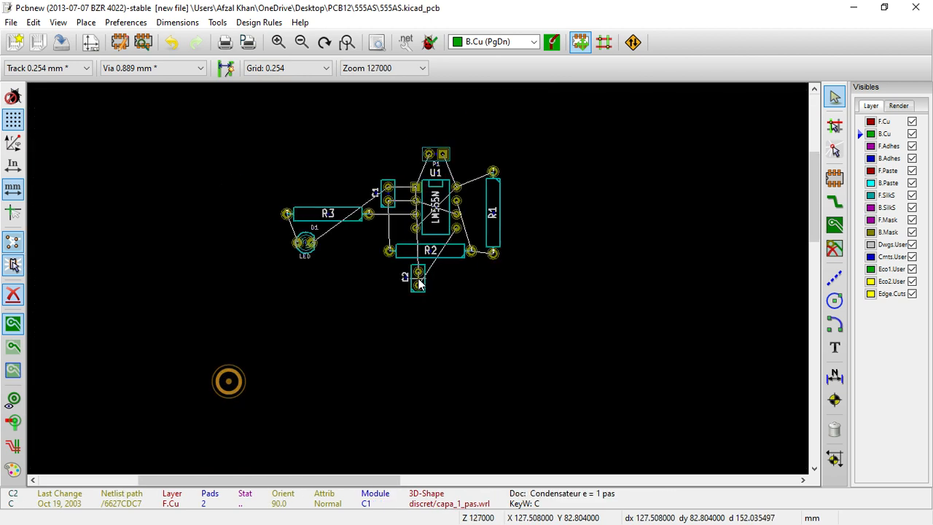
{"action": "scroll", "coordinate": [419, 283], "scroll_direction": "up", "scroll_amount": 2}
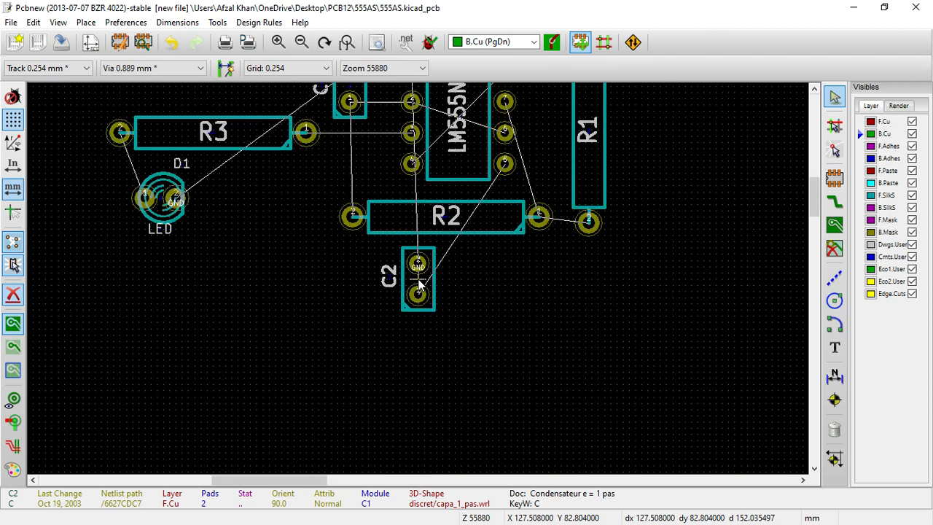
{"action": "key", "text": "m"}
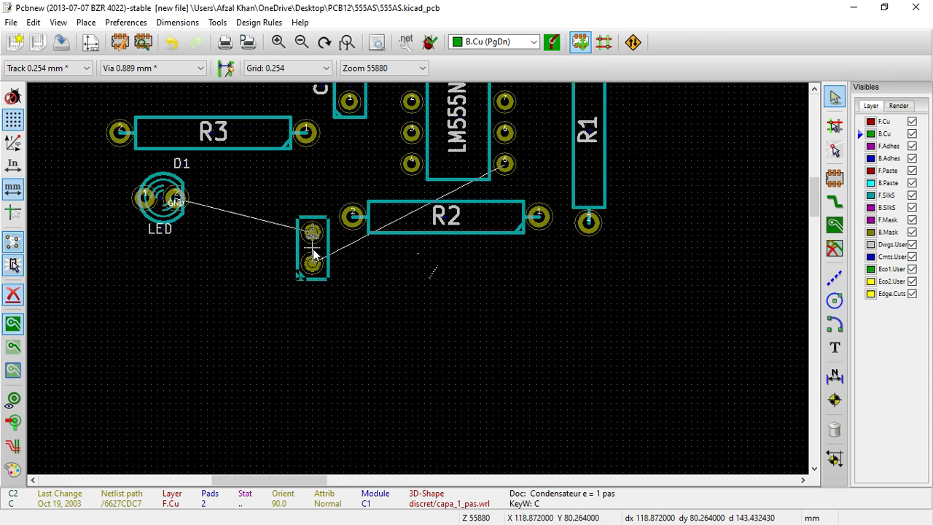
{"action": "left_click", "coordinate": [317, 270]}
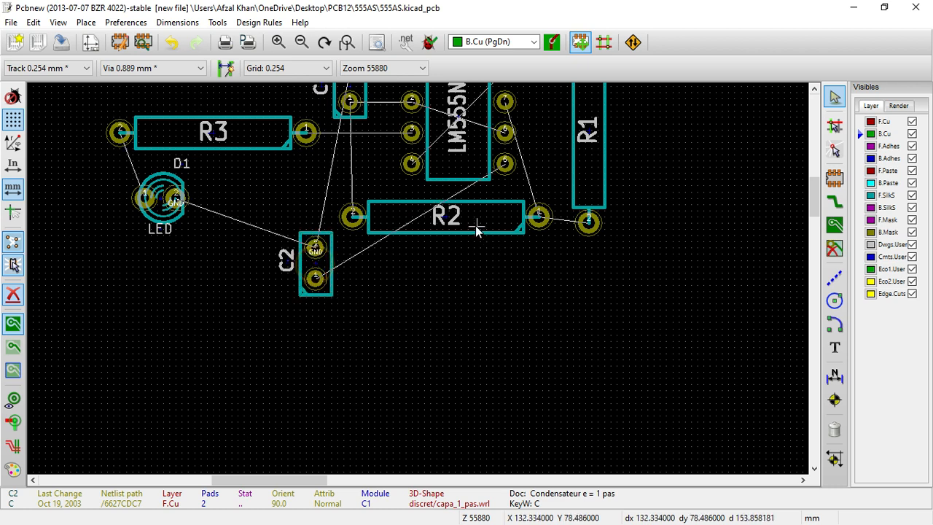
Move R2 up closer to the underside of U1 and shift R3 right toward U1's pin 3.
{"action": "key", "text": "m"}
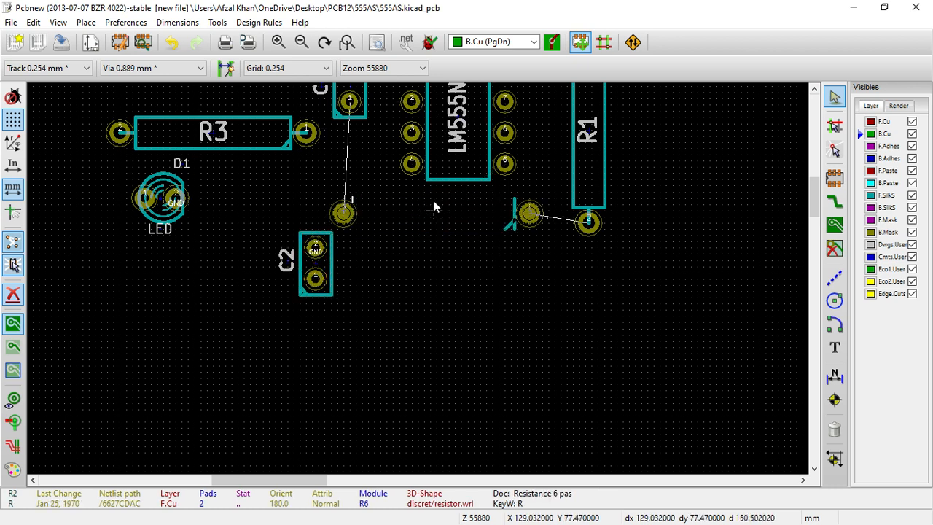
{"action": "left_click", "coordinate": [450, 208]}
{"action": "key", "text": "m"}
{"action": "left_click", "coordinate": [272, 137]}
Move C1 beneath R3 to the left of R2, and shift C2 slightly down below it.
{"action": "key", "text": "m"}
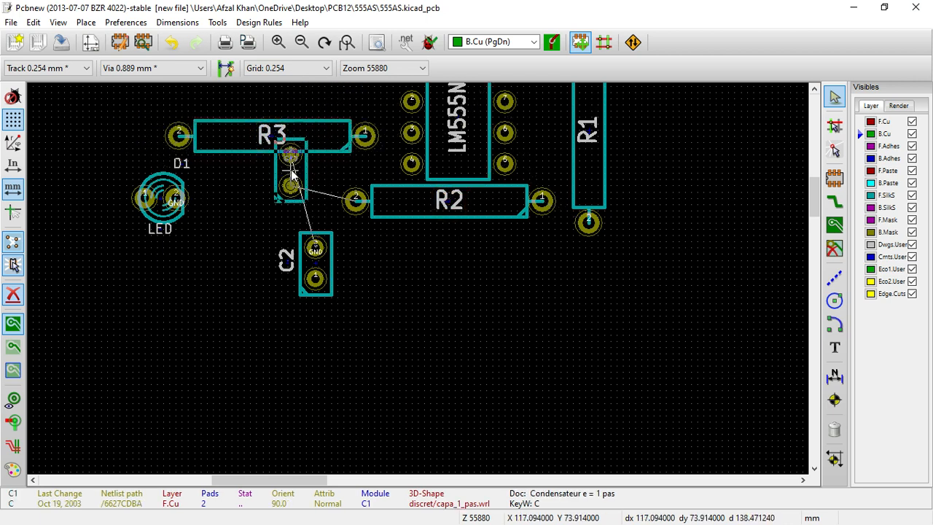
{"action": "left_click", "coordinate": [289, 178]}
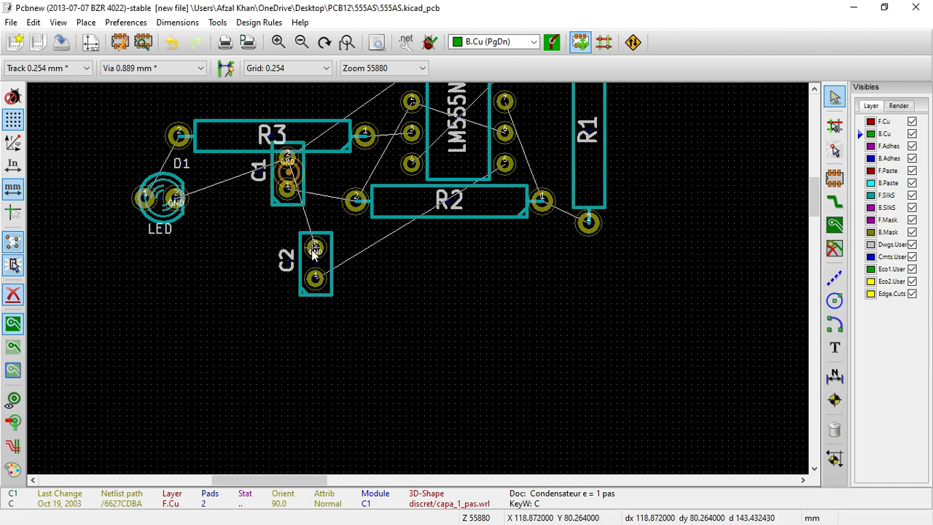
{"action": "key", "text": "m"}
{"action": "left_click", "coordinate": [313, 273]}
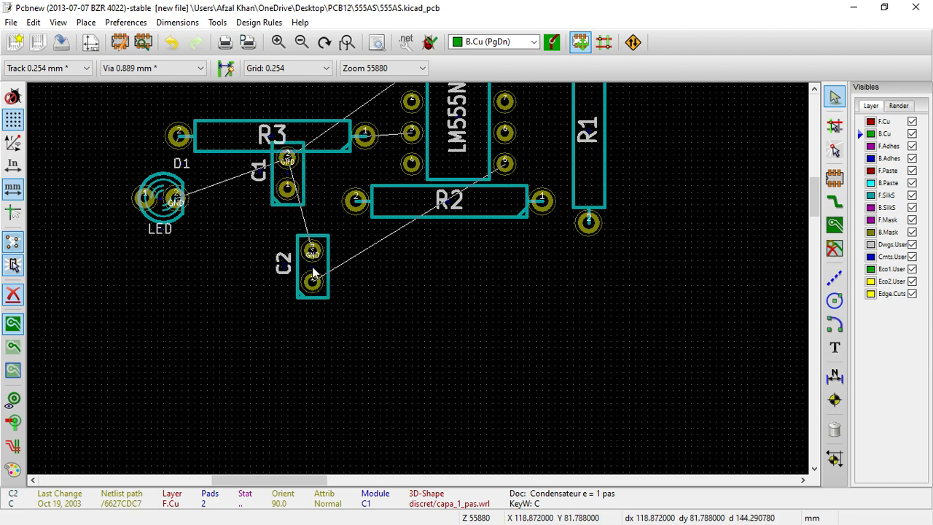
{"action": "scroll", "coordinate": [418, 286], "scroll_direction": "down", "scroll_amount": 2}
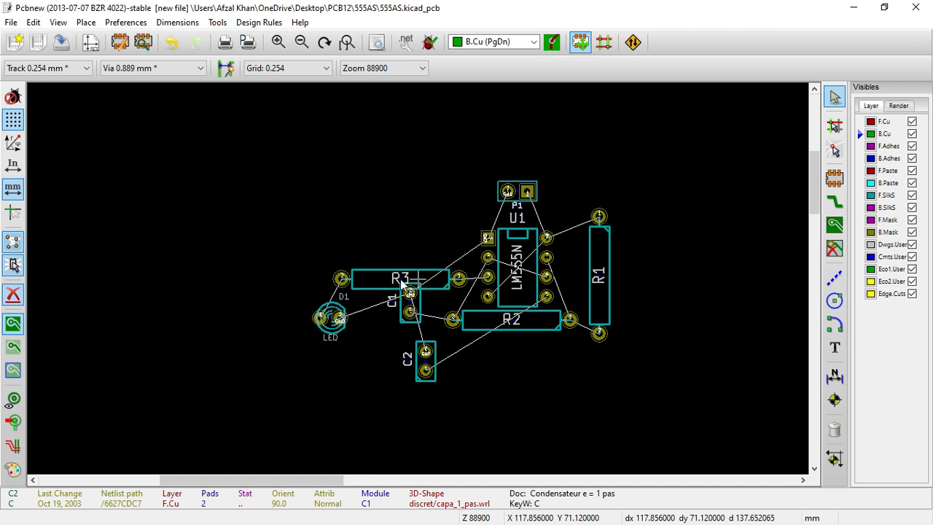
Move resistor R3 up slightly and shift capacitor C1 left beneath it.
{"action": "key", "text": "m"}
{"action": "left_click", "coordinate": [401, 268]}
{"action": "key", "text": "m"}
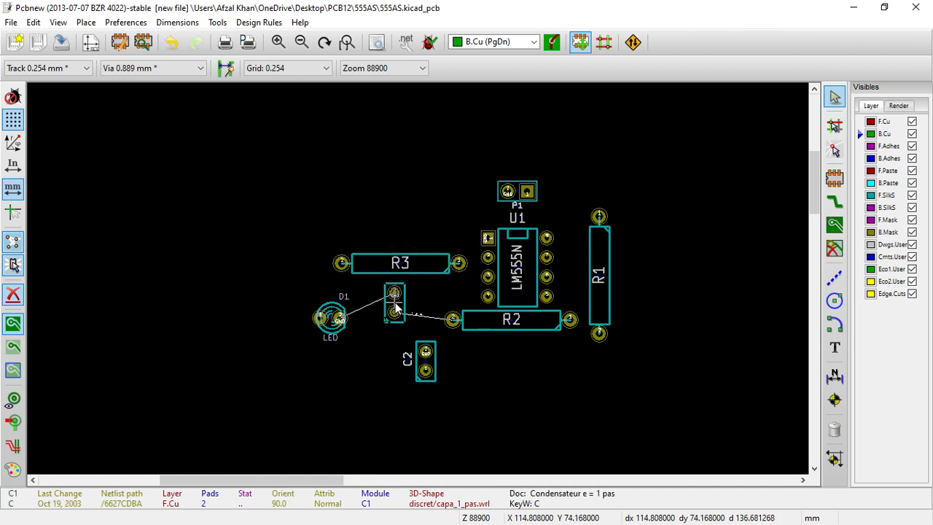
{"action": "left_click", "coordinate": [398, 307]}
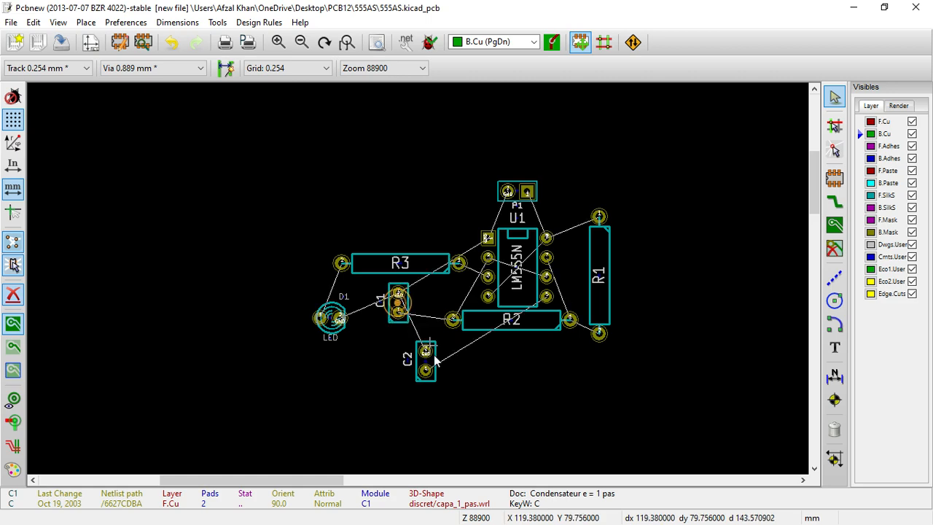
Move R2 down slightly so its pad 1 sits nearly level with R1's pad 2.
{"action": "scroll", "coordinate": [419, 284], "scroll_direction": "up", "scroll_amount": 2}
{"action": "scroll", "coordinate": [416, 281], "scroll_direction": "down", "scroll_amount": 2}
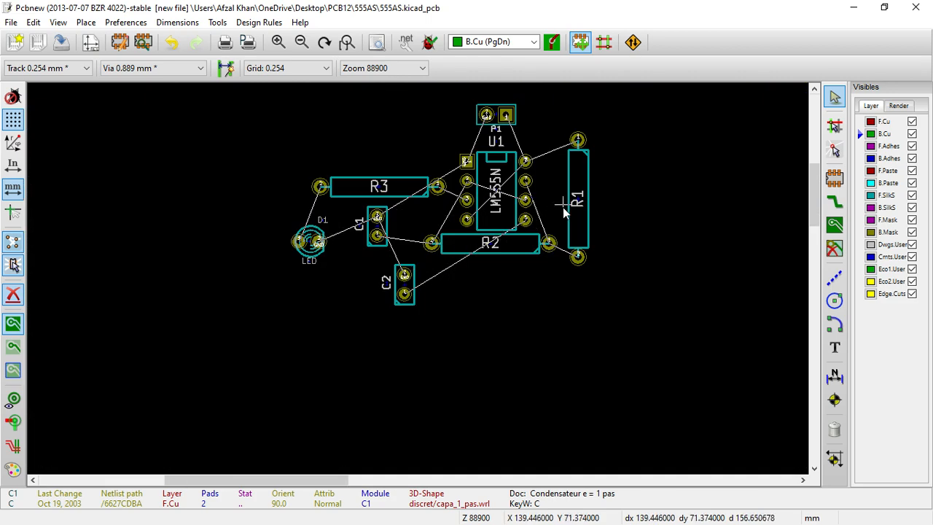
{"action": "scroll", "coordinate": [419, 277], "scroll_direction": "up", "scroll_amount": 3}
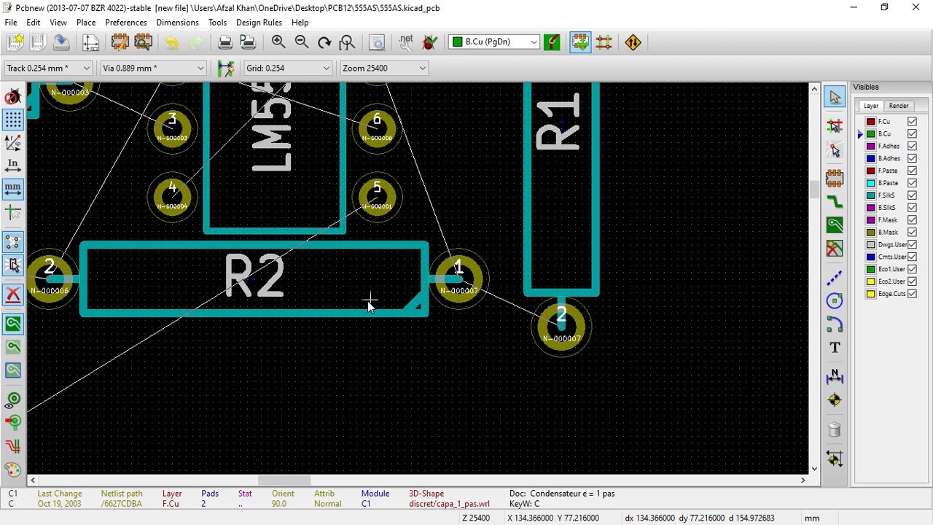
{"action": "key", "text": "m"}
{"action": "left_click", "coordinate": [261, 318]}
{"action": "scroll", "coordinate": [423, 281], "scroll_direction": "down", "scroll_amount": 2}
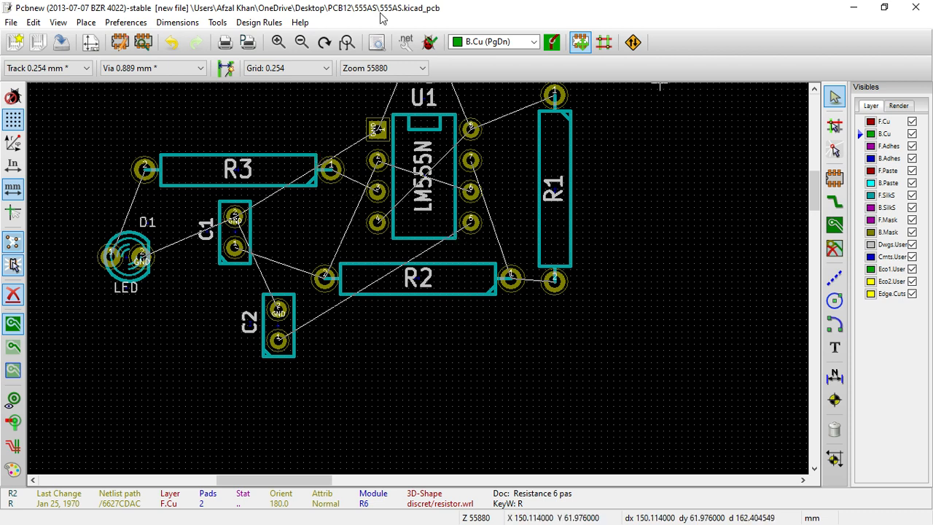
Make F.Cu the active layer and set the Default net class track width to 1 mm in the design rules.
{"action": "left_click", "coordinate": [259, 22]}
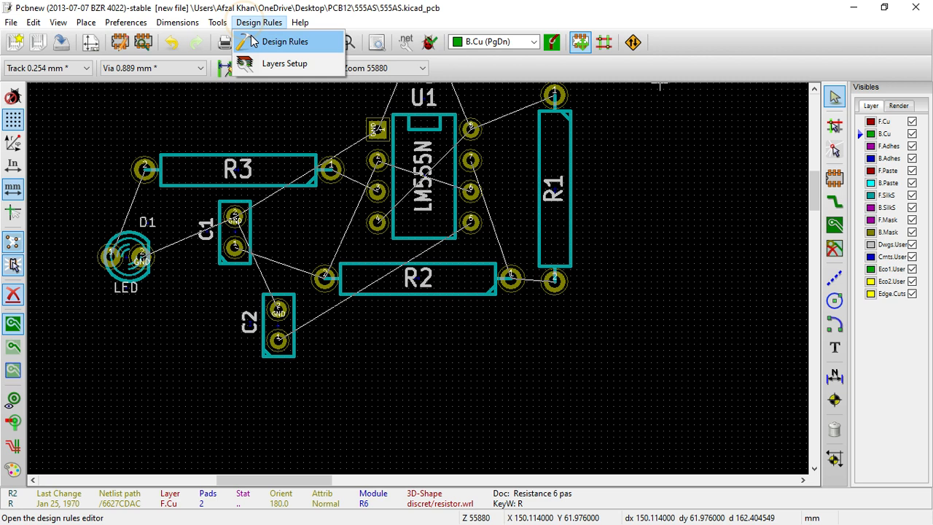
{"action": "left_click", "coordinate": [649, 123]}
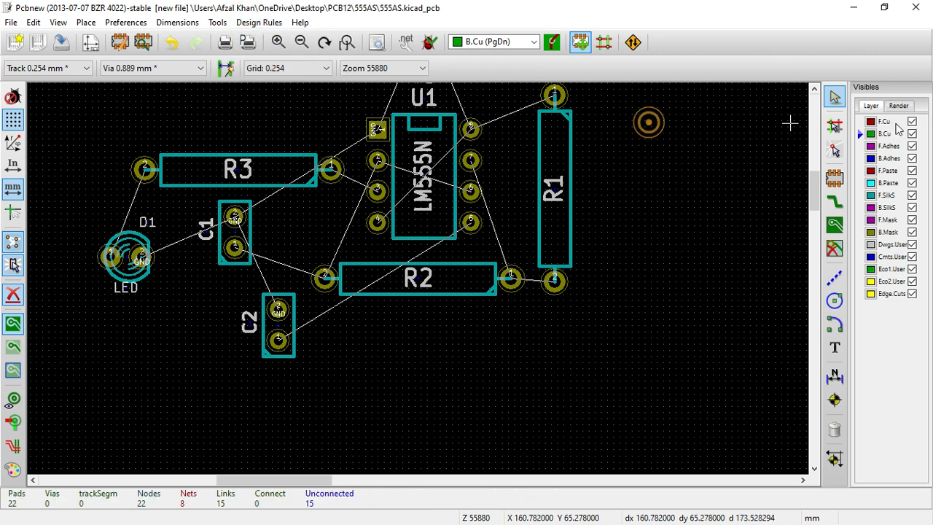
{"action": "left_click", "coordinate": [880, 121]}
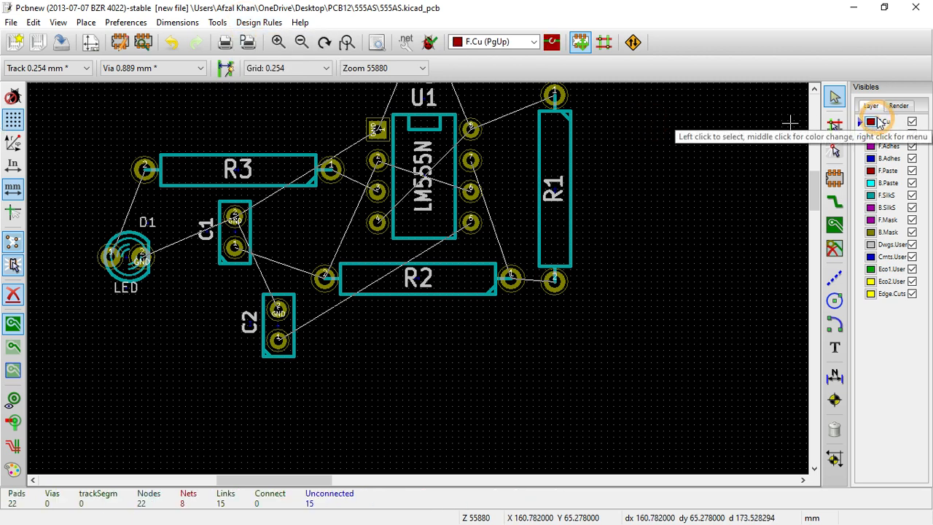
{"action": "left_click", "coordinate": [264, 23]}
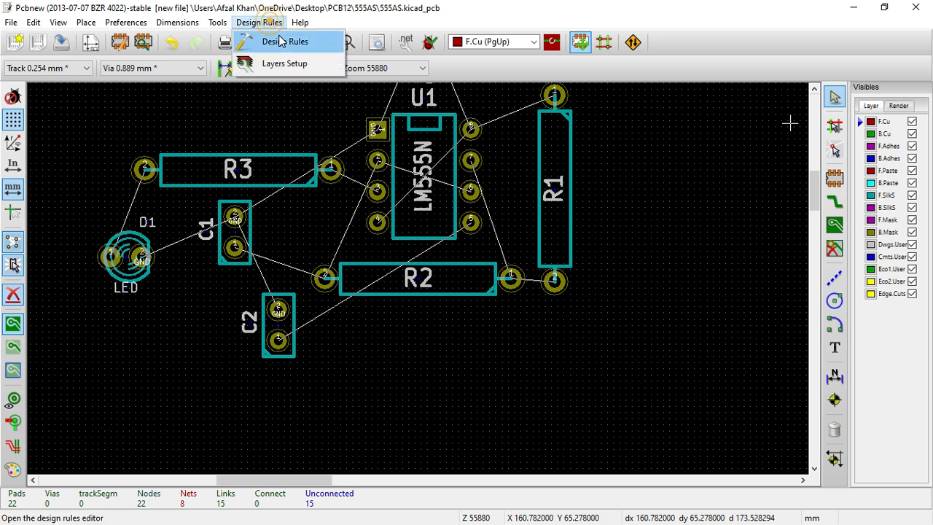
{"action": "left_click", "coordinate": [276, 40]}
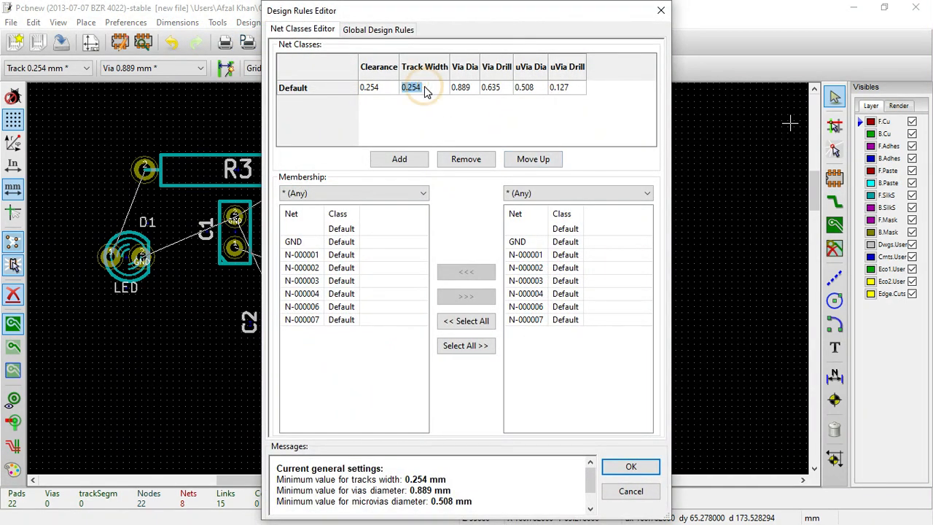
{"action": "type", "text": "1"}
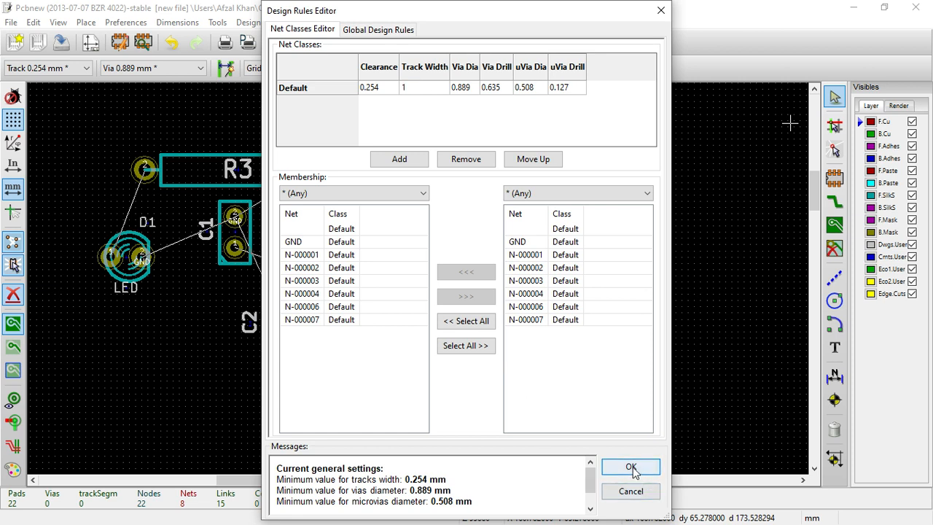
{"action": "left_click", "coordinate": [632, 467]}
Route a straight F.Cu track from U1's pin 4 to pin 8.
{"action": "scroll", "coordinate": [419, 284], "scroll_direction": "up", "scroll_amount": 1}
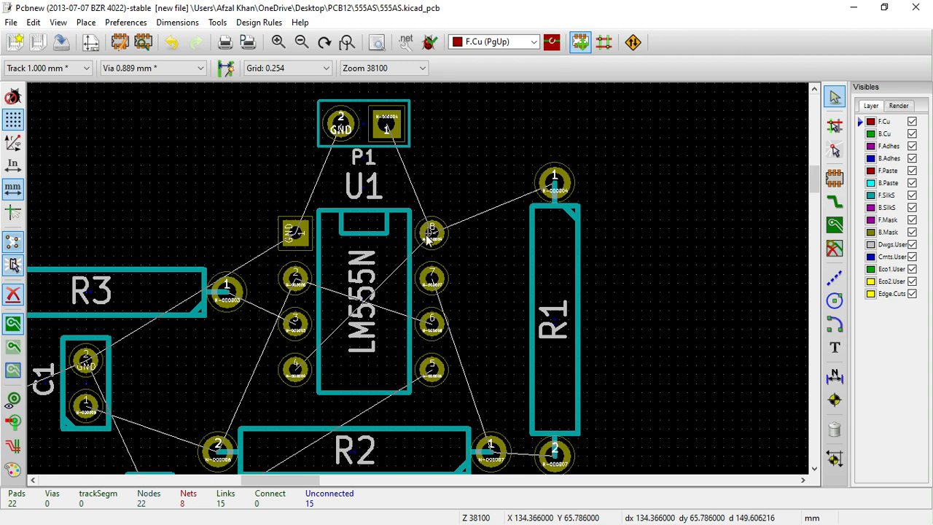
{"action": "left_click", "coordinate": [429, 240]}
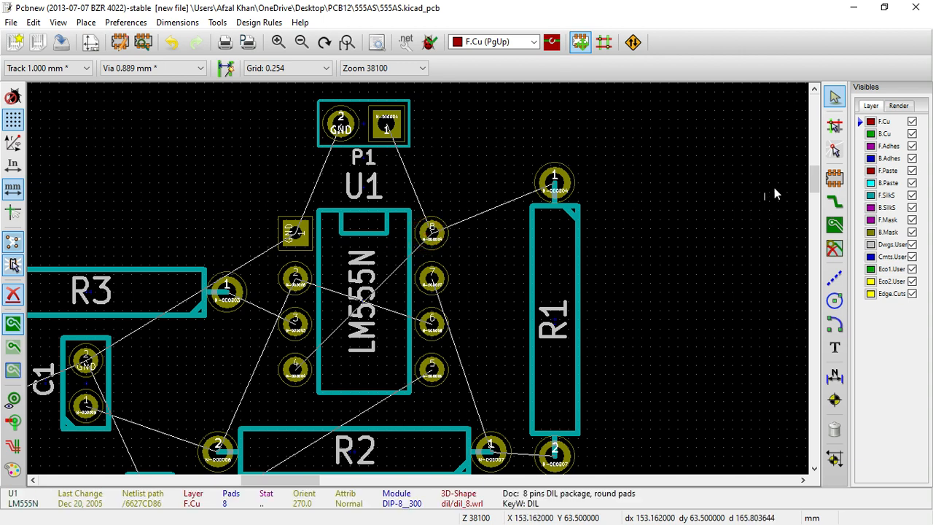
{"action": "left_click", "coordinate": [835, 202]}
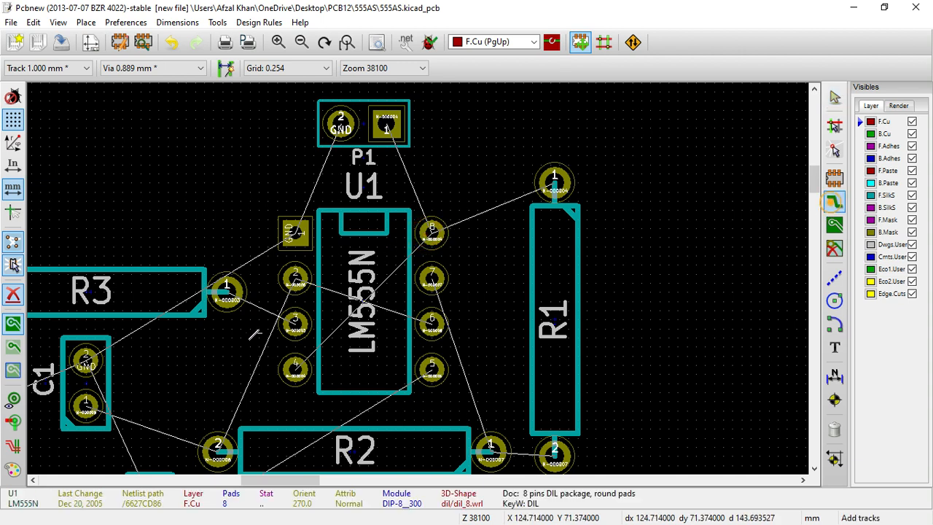
{"action": "left_click", "coordinate": [295, 370]}
{"action": "left_click", "coordinate": [432, 232]}
{"action": "double_click", "coordinate": [432, 233]}
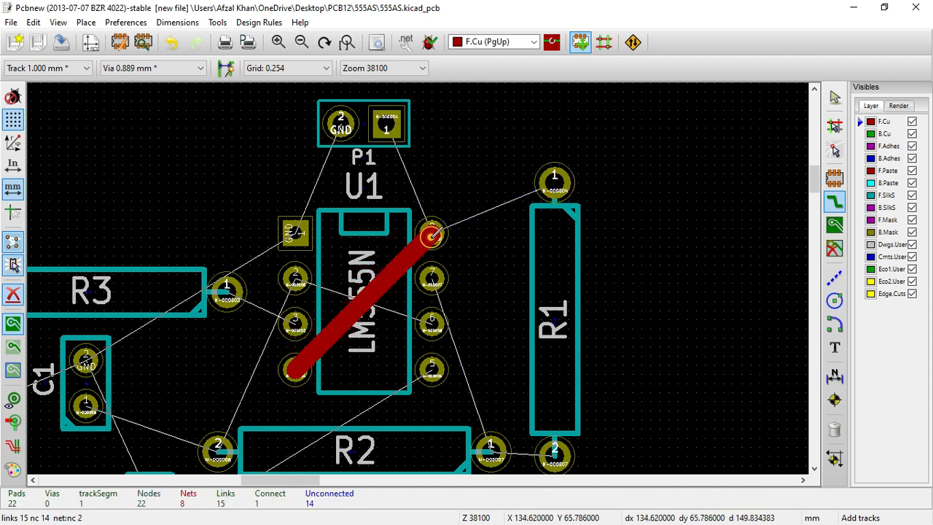
{"action": "scroll", "coordinate": [405, 392], "scroll_direction": "down", "scroll_amount": 1}
{"action": "scroll", "coordinate": [356, 307], "scroll_direction": "up", "scroll_amount": 1}
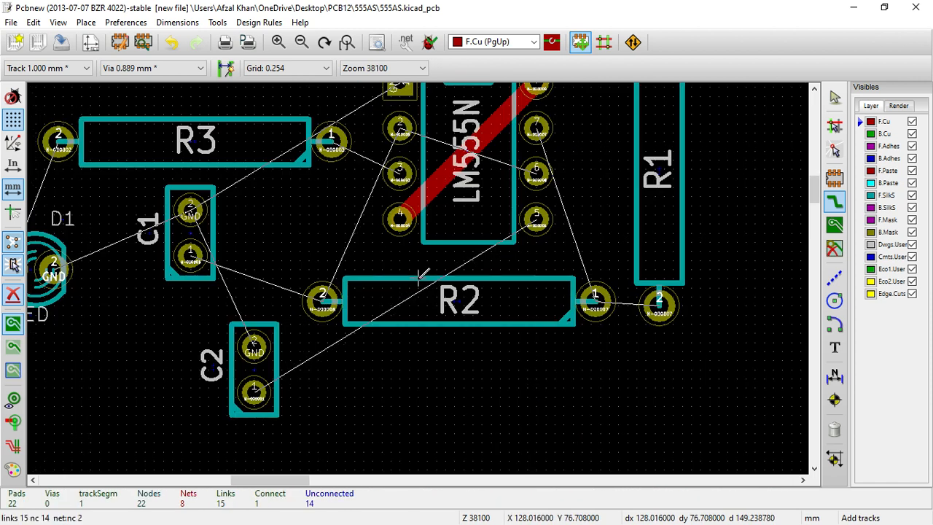
{"action": "scroll", "coordinate": [422, 275], "scroll_direction": "down", "scroll_amount": 1}
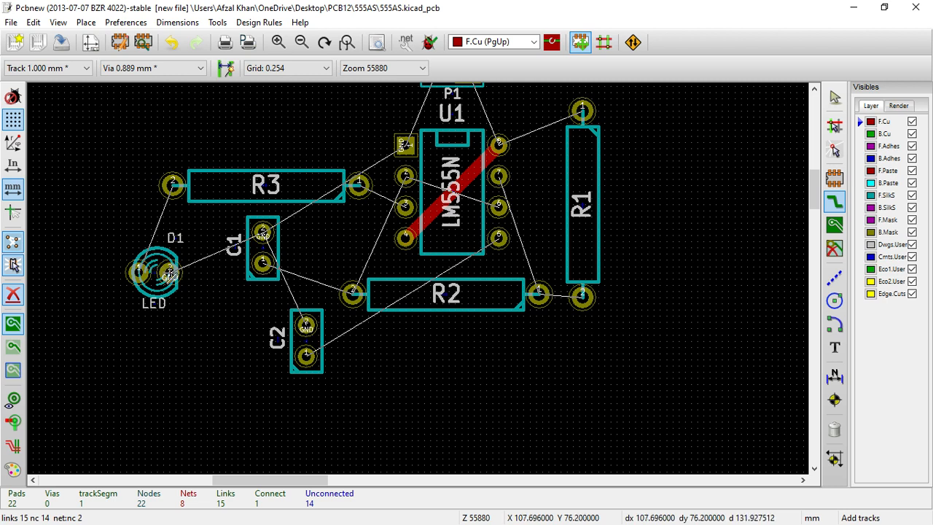
{"action": "key", "text": "Escape"}
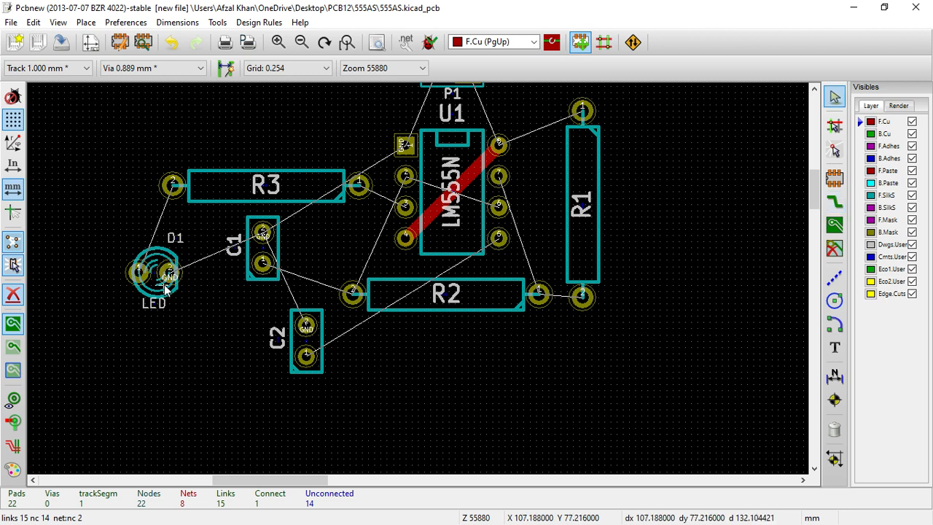
Move LED D1 right beneath R3's pad 2, and shift C1 down and right toward R2.
{"action": "key", "text": "m"}
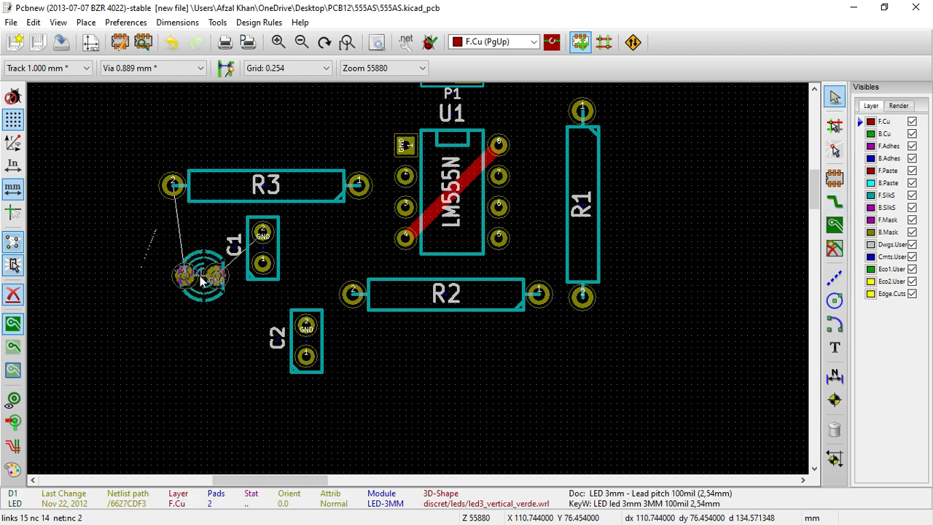
{"action": "left_click", "coordinate": [195, 280]}
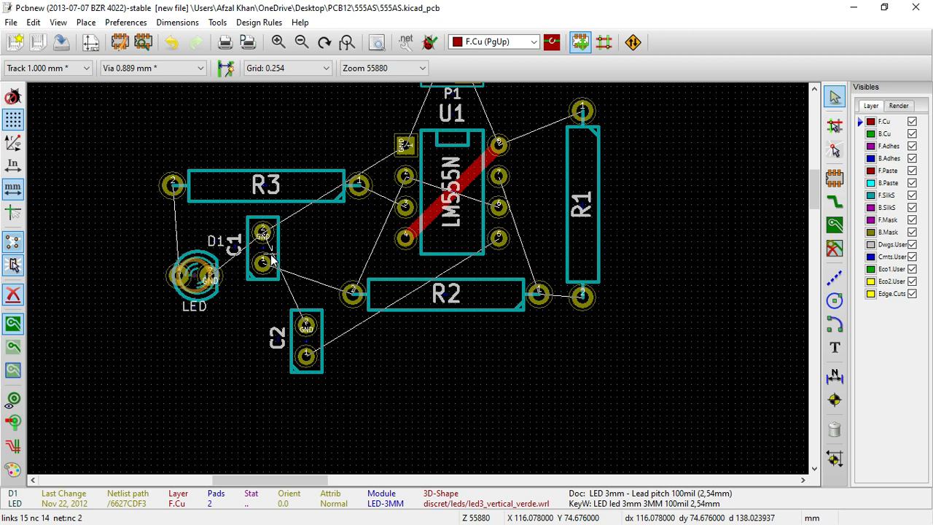
{"action": "key", "text": "m"}
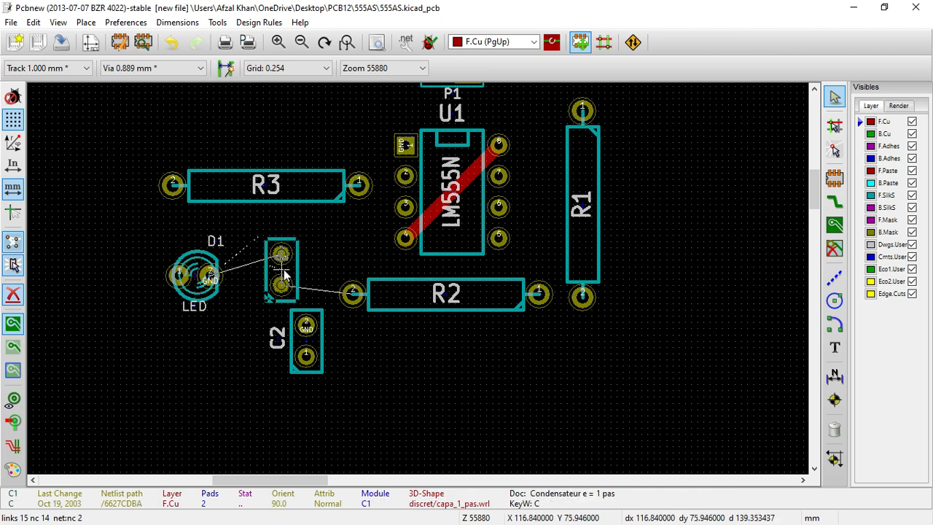
{"action": "left_click", "coordinate": [291, 276]}
Move C2 right to just beneath R2's pad 2, and shift R2 up and left to just under U1.
{"action": "key", "text": "m"}
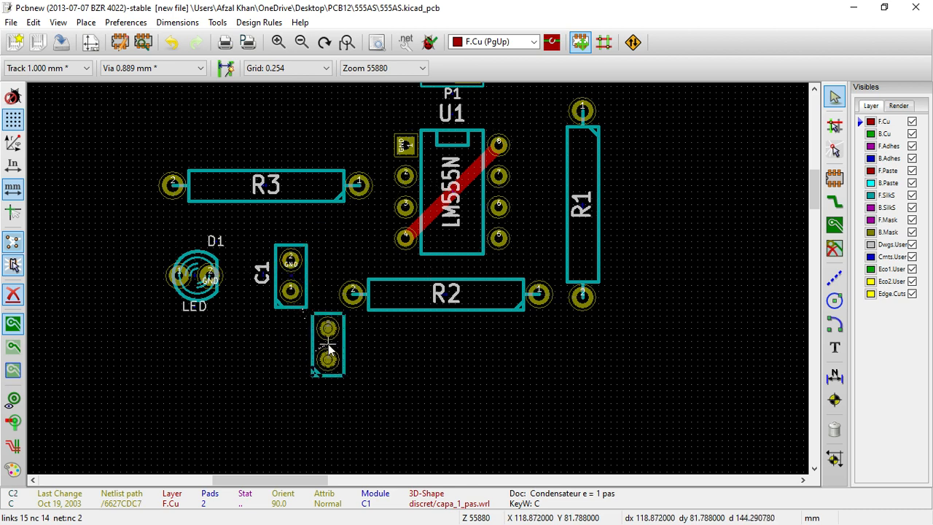
{"action": "left_click", "coordinate": [363, 352]}
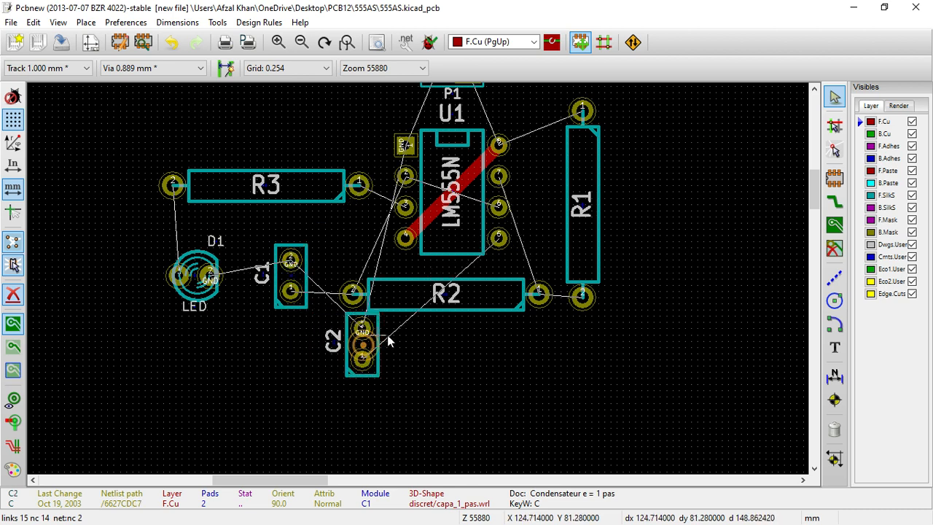
{"action": "key", "text": "m"}
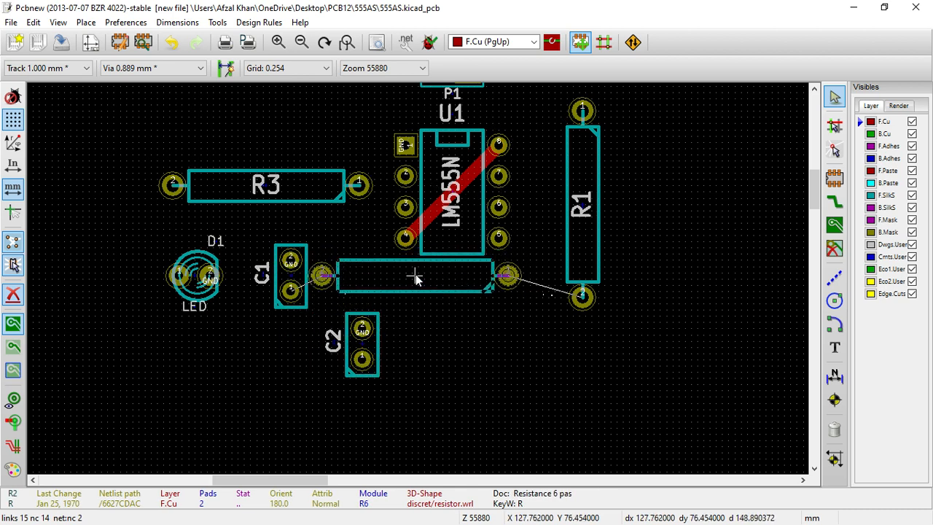
{"action": "left_click", "coordinate": [410, 277]}
Shift C1 up and left, and rotate C1 and C2 to lie horizontally, with C2 at 180 degrees below R2.
{"action": "key", "text": "m"}
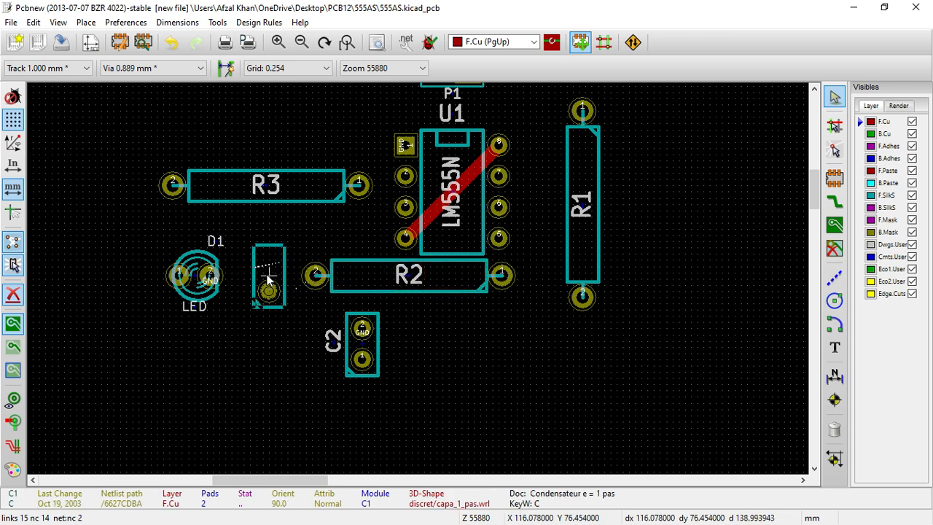
{"action": "left_click", "coordinate": [269, 259]}
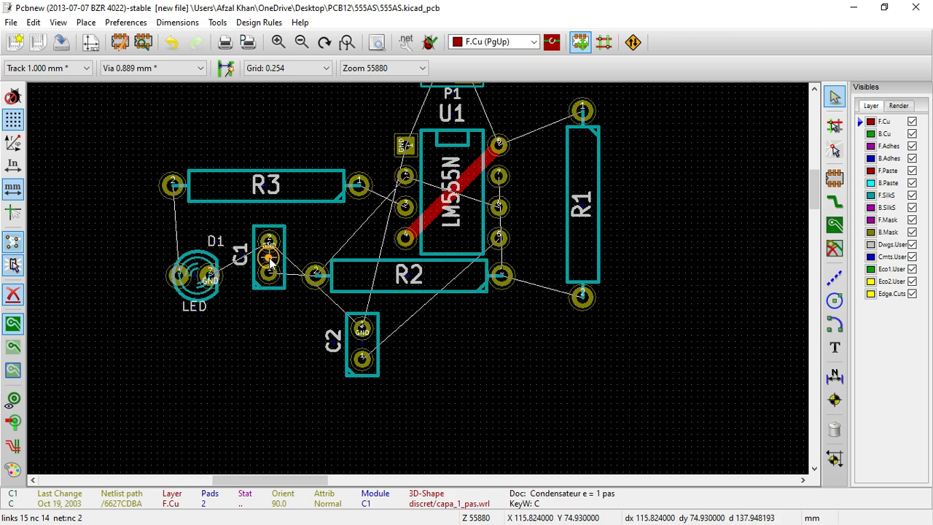
{"action": "key", "text": "m"}
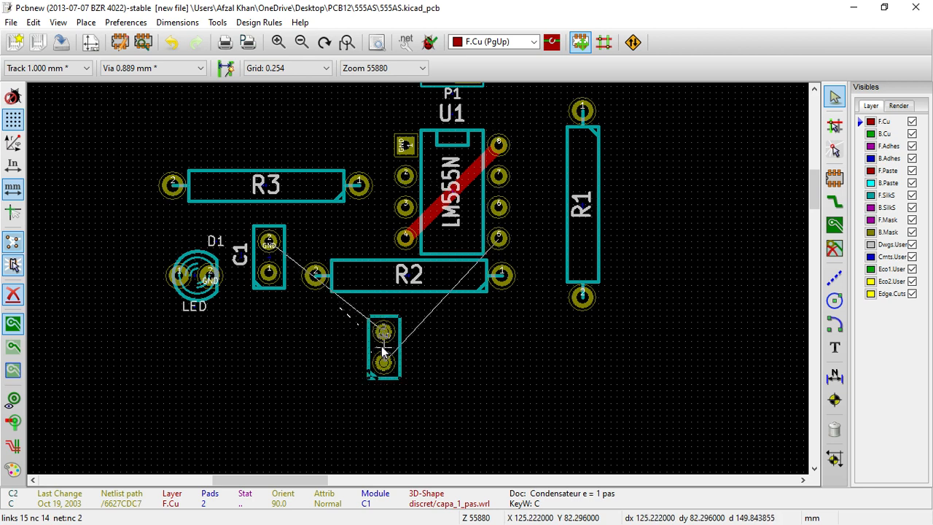
{"action": "key", "text": "r"}
{"action": "left_click", "coordinate": [369, 353]}
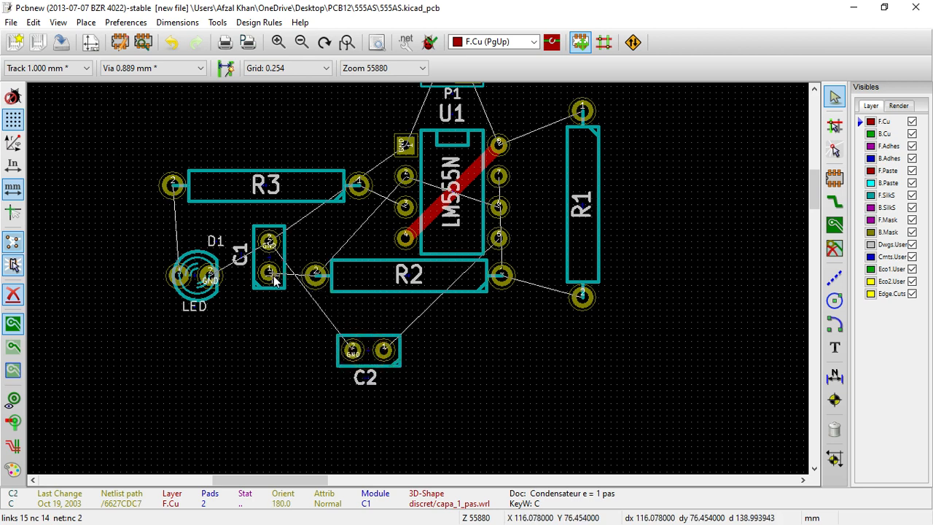
{"action": "key", "text": "r"}
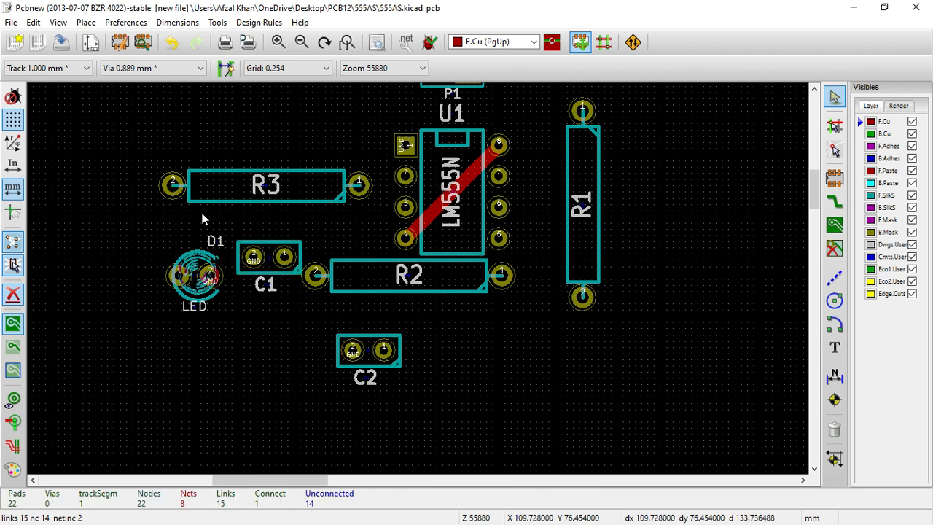
Move D1 above R3, and shift C1 down and left into line with R2.
{"action": "key", "text": "m"}
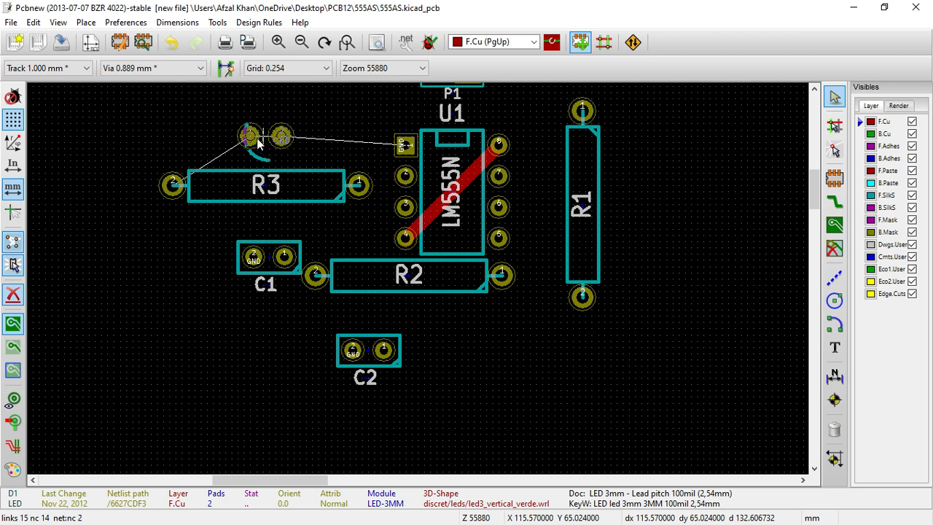
{"action": "left_click", "coordinate": [257, 140]}
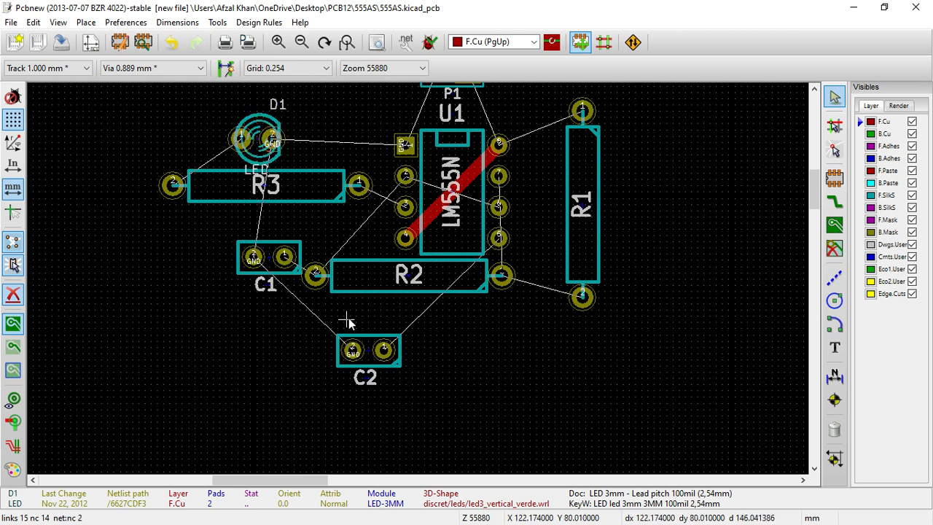
{"action": "key", "text": "m"}
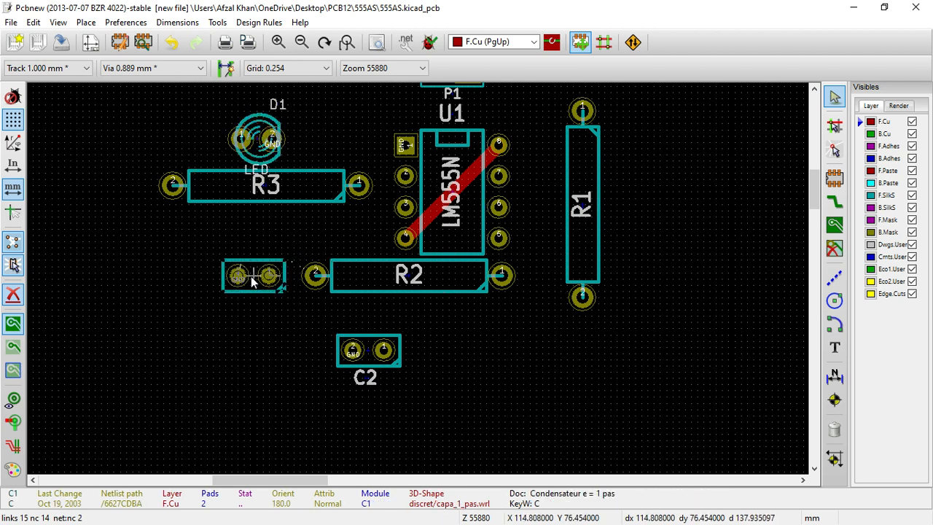
{"action": "left_click", "coordinate": [251, 281]}
Move R2 down almost level with R1's pad 2, and realign C1 in the same row beside R2's pad 2.
{"action": "key", "text": "m"}
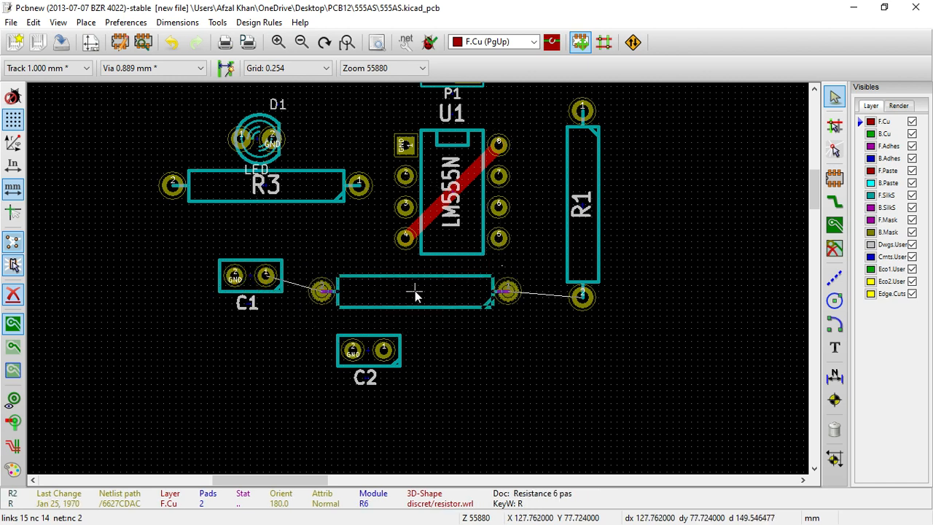
{"action": "left_click", "coordinate": [414, 293]}
{"action": "key", "text": "m"}
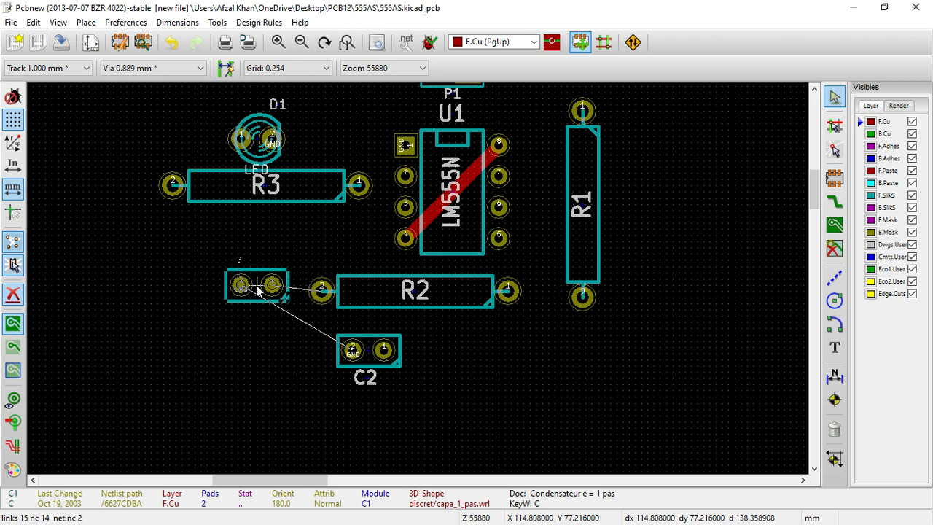
{"action": "left_click", "coordinate": [259, 293]}
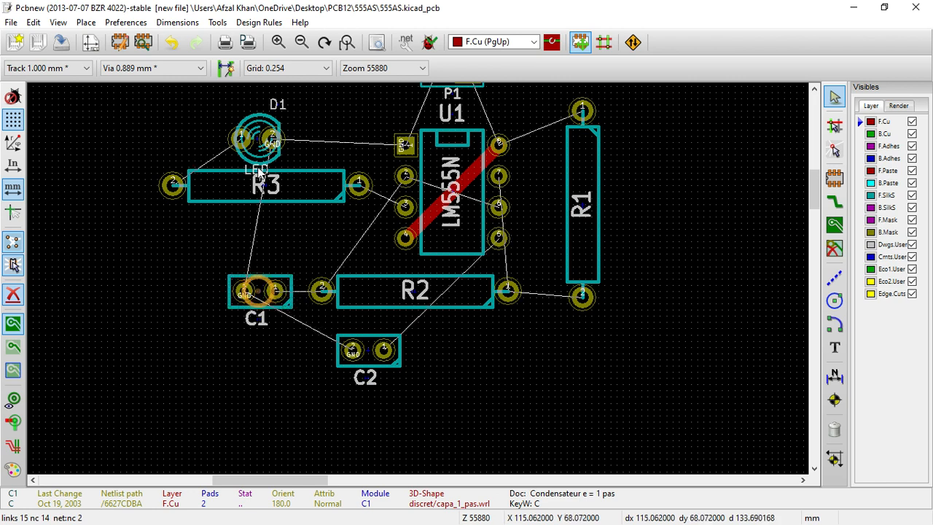
Shift D1 slightly up and left, keeping it above R3 just off the resistor's centre.
{"action": "key", "text": "m"}
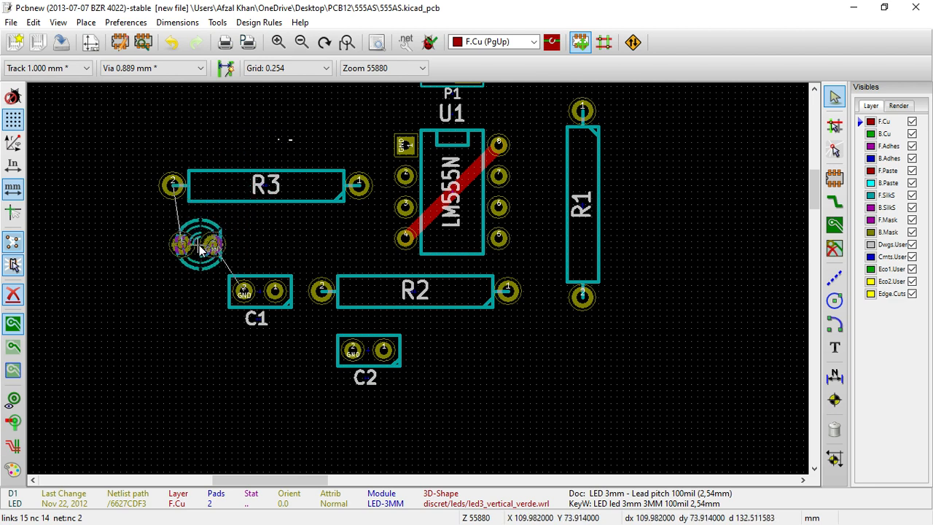
{"action": "left_click", "coordinate": [270, 134]}
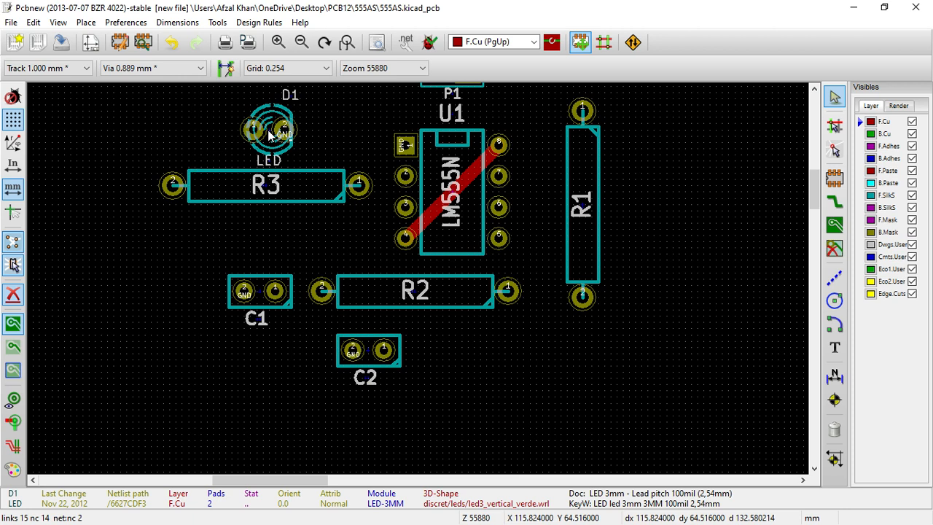
{"action": "scroll", "coordinate": [419, 284], "scroll_direction": "down", "scroll_amount": 2}
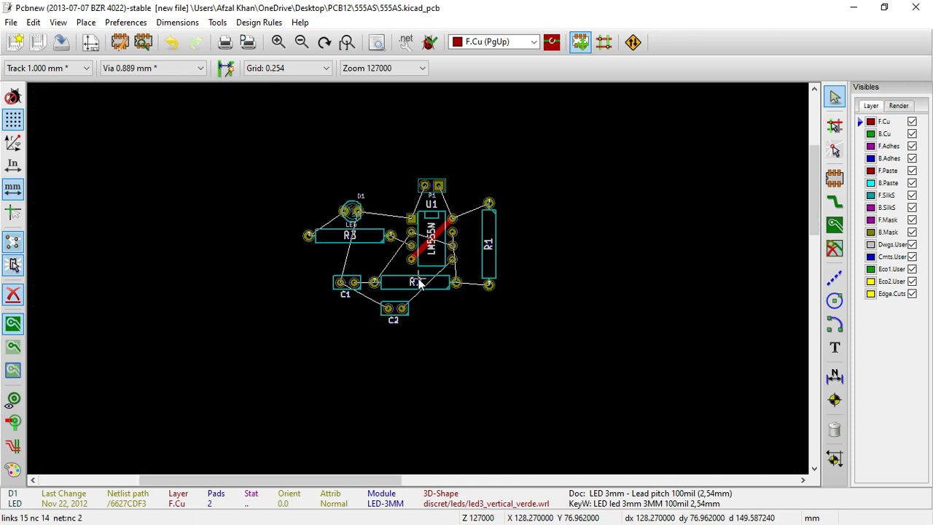
{"action": "scroll", "coordinate": [419, 284], "scroll_direction": "up", "scroll_amount": 2}
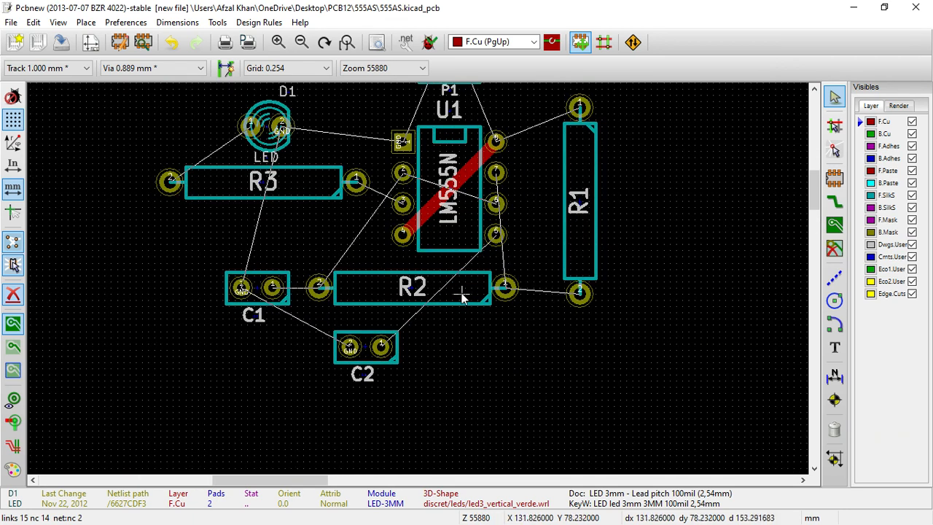
{"action": "scroll", "coordinate": [419, 287], "scroll_direction": "down", "scroll_amount": 1}
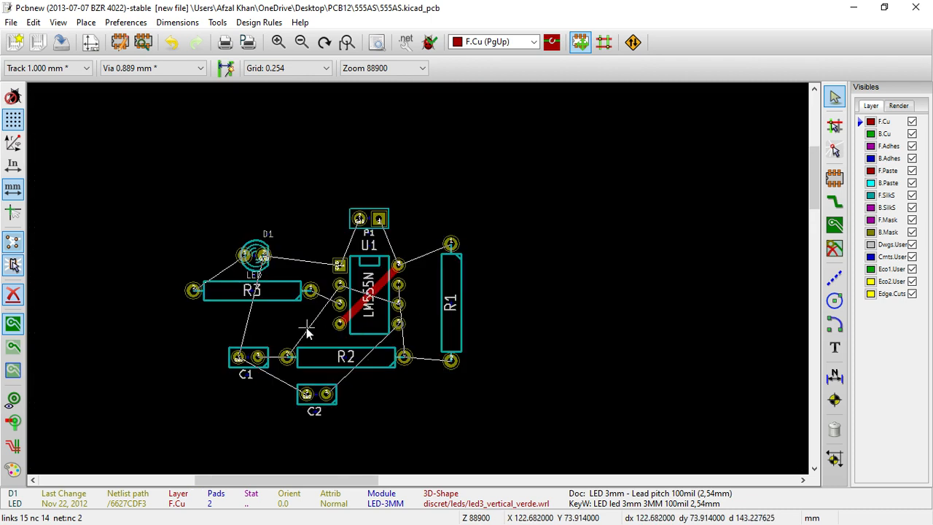
{"action": "key", "text": "m"}
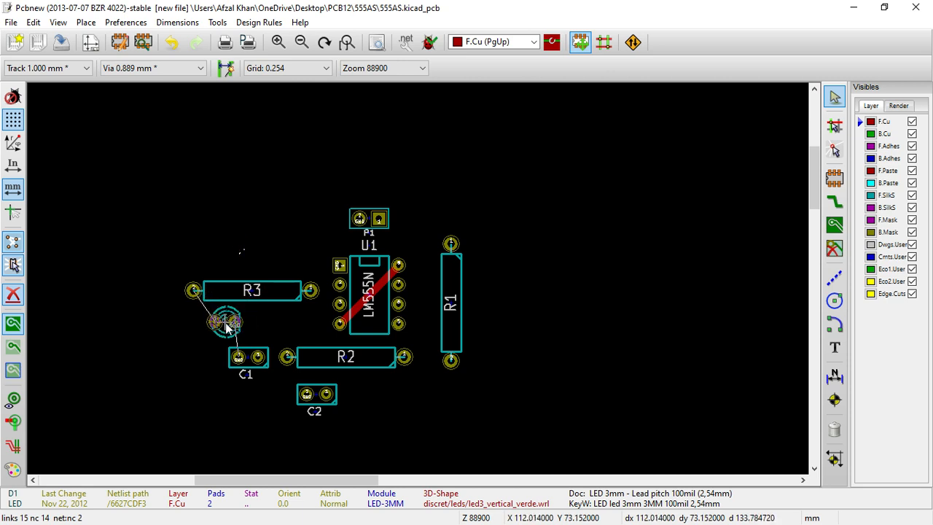
{"action": "left_click", "coordinate": [240, 249]}
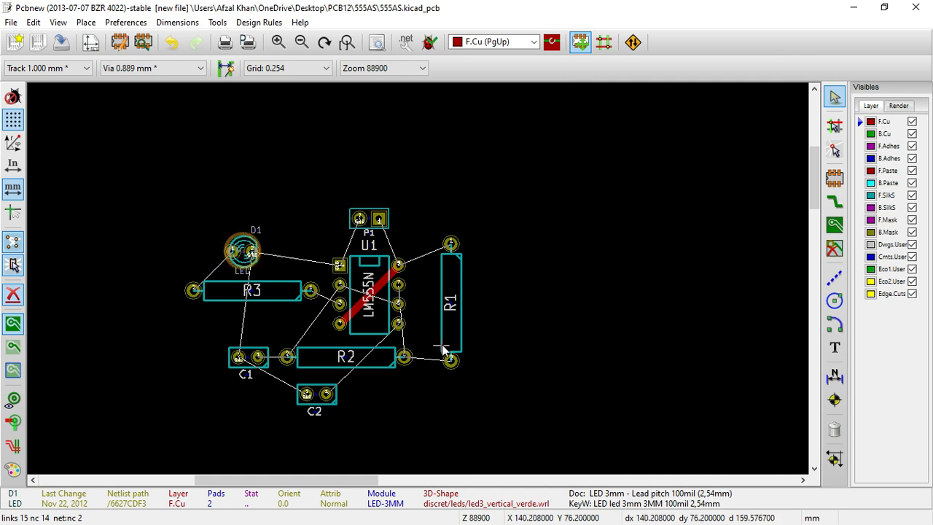
Move R1 up slightly so its pad 2 lines up horizontally with R2's pad 1.
{"action": "scroll", "coordinate": [442, 347], "scroll_direction": "up", "scroll_amount": 2}
{"action": "scroll", "coordinate": [418, 277], "scroll_direction": "down", "scroll_amount": 1}
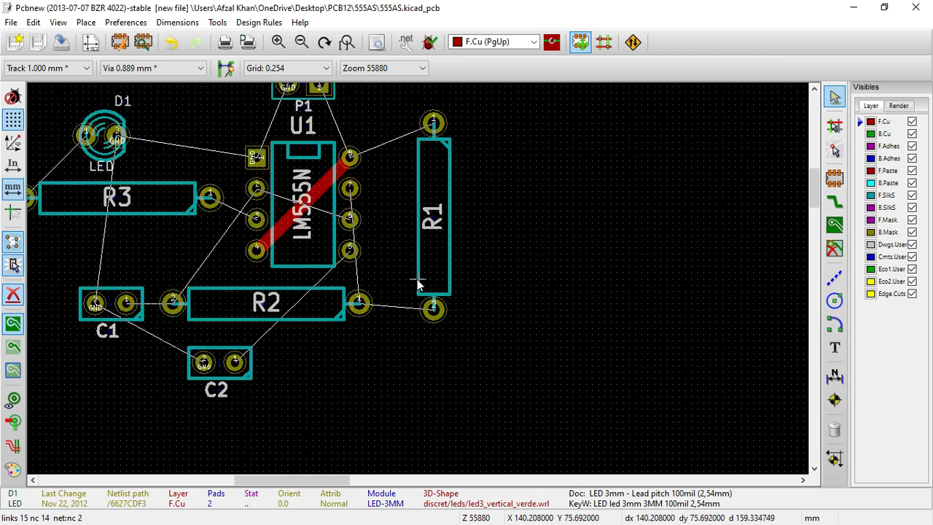
{"action": "left_click", "coordinate": [331, 298]}
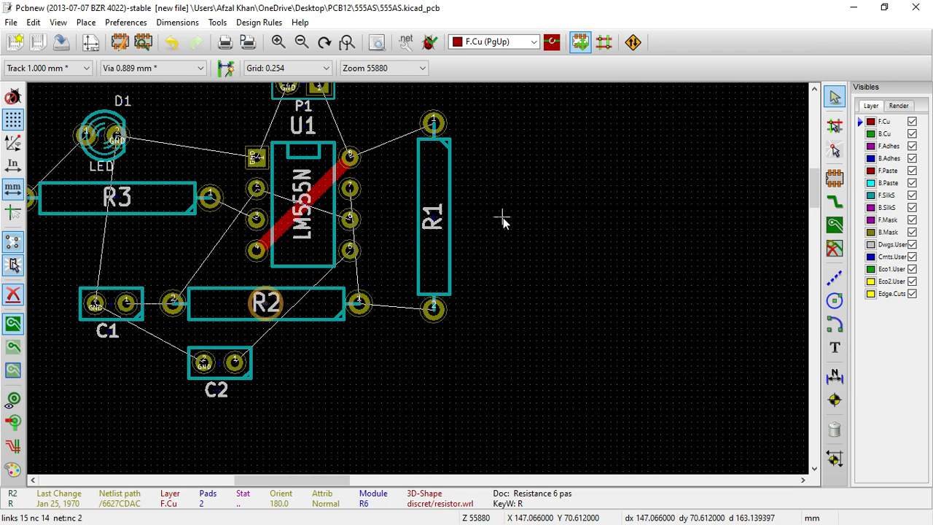
{"action": "key", "text": "m"}
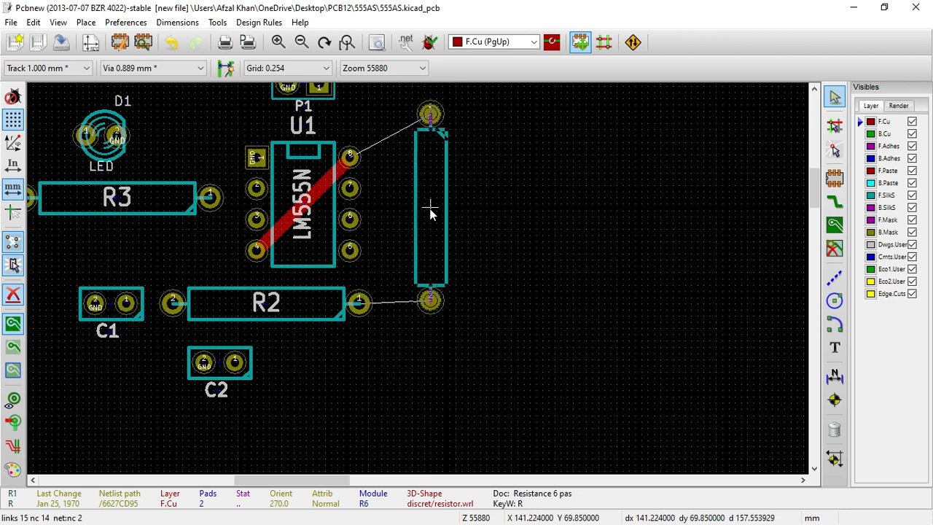
{"action": "left_click", "coordinate": [435, 211]}
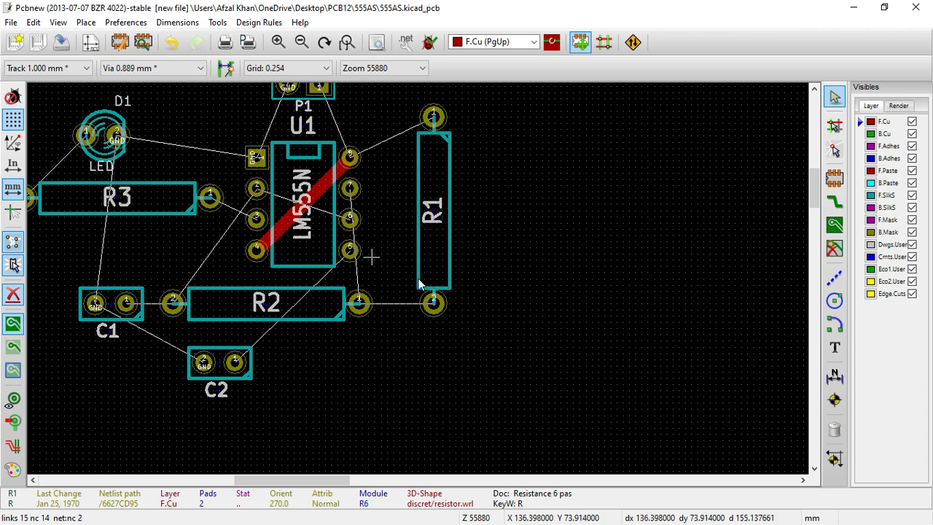
{"action": "scroll", "coordinate": [419, 285], "scroll_direction": "down", "scroll_amount": 2}
{"action": "scroll", "coordinate": [419, 285], "scroll_direction": "up", "scroll_amount": 2}
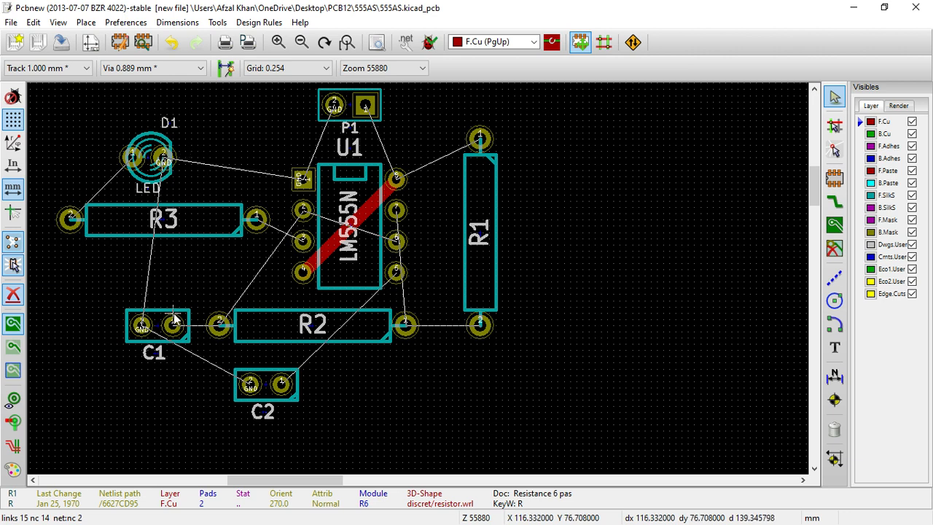
Route a 1 mm GND track on F.Cu from C2's pad 2 to C1's pad 2.
{"action": "left_click", "coordinate": [136, 334]}
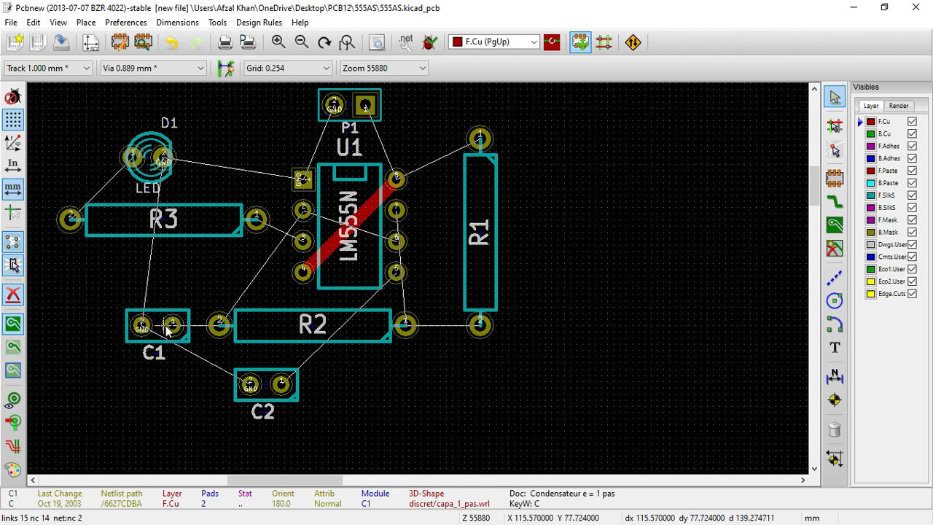
{"action": "left_click", "coordinate": [835, 202]}
{"action": "left_click", "coordinate": [141, 326]}
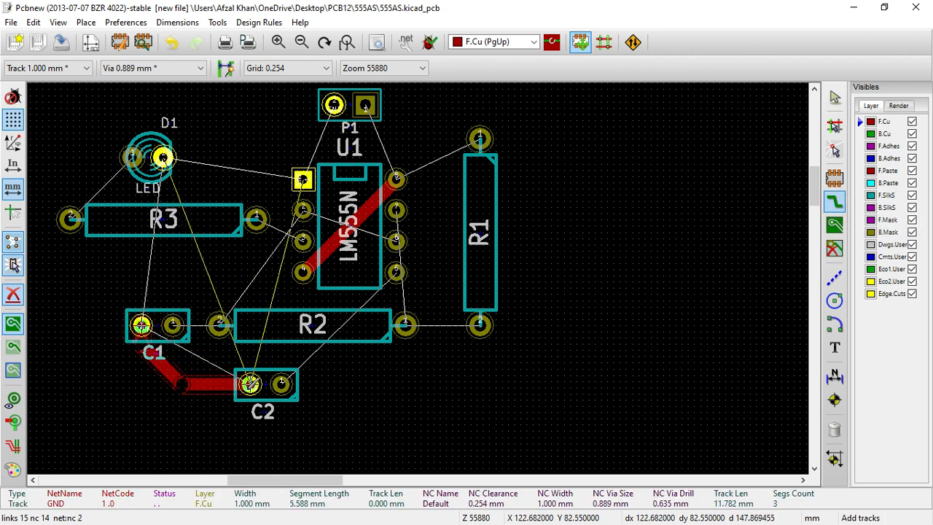
{"action": "key", "text": "Escape"}
{"action": "left_click", "coordinate": [250, 385]}
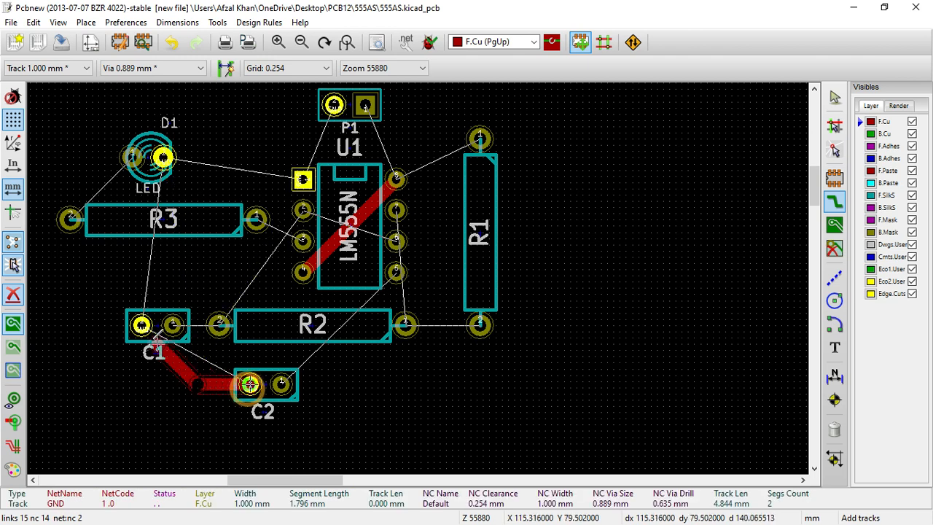
{"action": "left_click", "coordinate": [141, 326]}
{"action": "scroll", "coordinate": [140, 326], "scroll_direction": "down", "scroll_amount": 1}
{"action": "scroll", "coordinate": [431, 271], "scroll_direction": "up", "scroll_amount": 2}
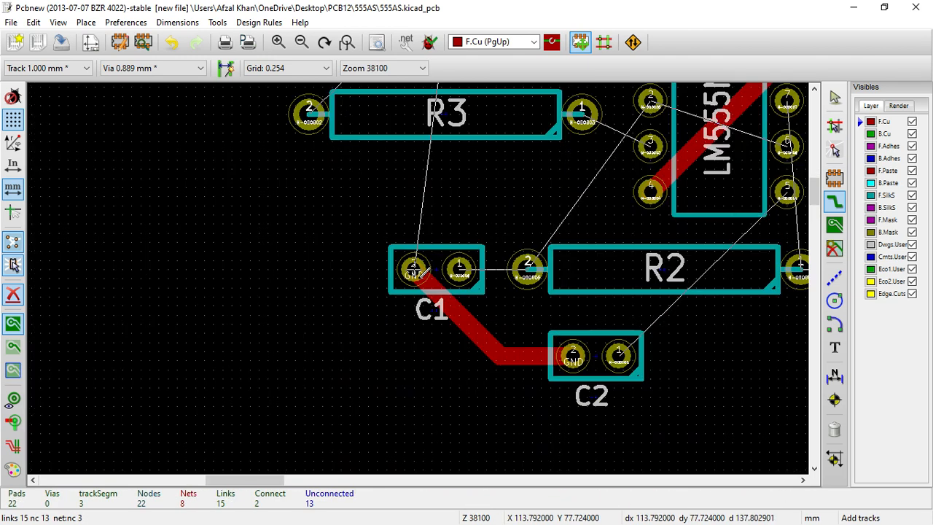
Route F.Cu tracks from C1's pad 1 to R2's pad 2 and from there diagonally to U1's pin 6.
{"action": "left_click", "coordinate": [474, 273]}
{"action": "double_click", "coordinate": [542, 269]}
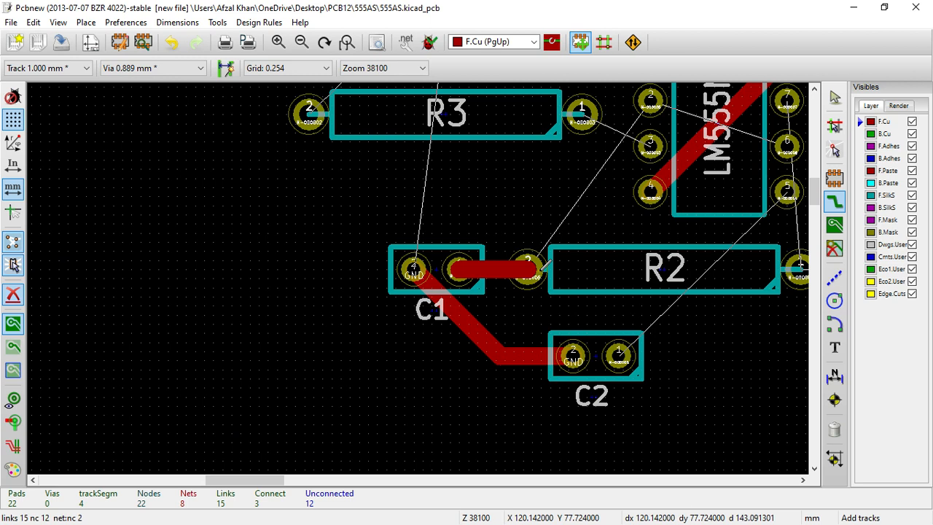
{"action": "scroll", "coordinate": [542, 269], "scroll_direction": "down", "scroll_amount": 1}
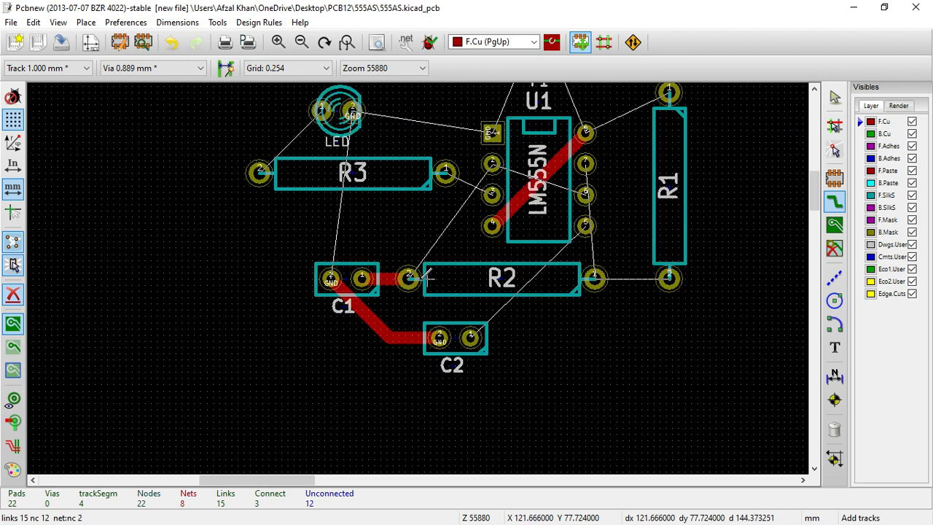
{"action": "left_click", "coordinate": [428, 276]}
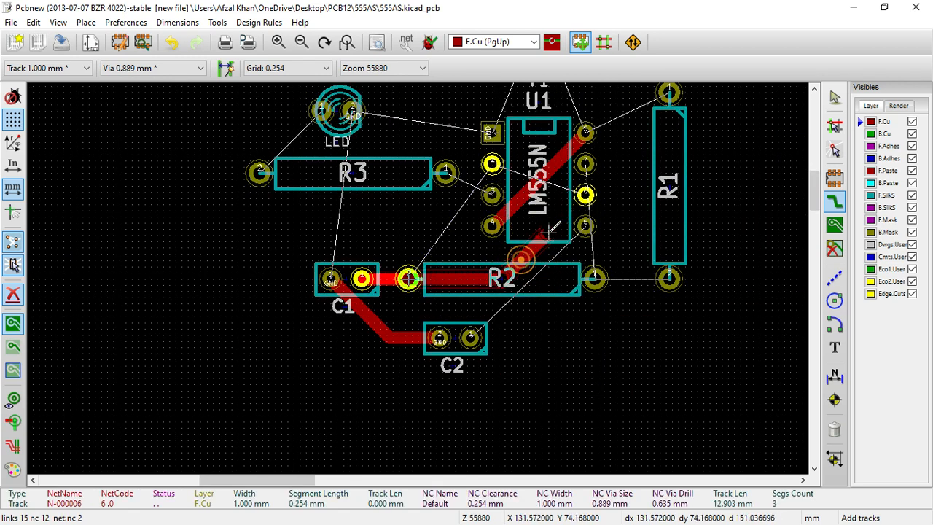
{"action": "double_click", "coordinate": [585, 194]}
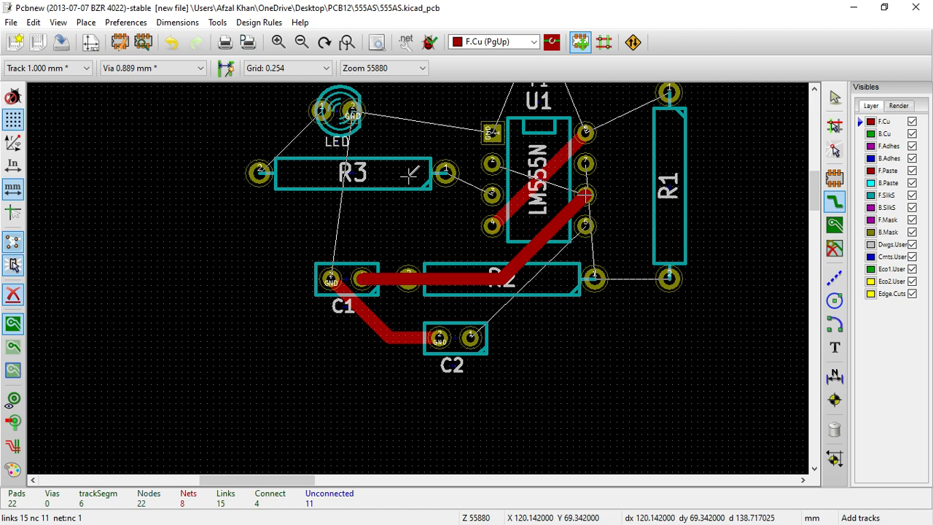
Move R3 down until its pad 1 is almost level with U1's pin 3.
{"action": "key", "text": "Escape"}
{"action": "left_click_drag", "start_coordinate": [353, 175], "coordinate": [353, 202]}
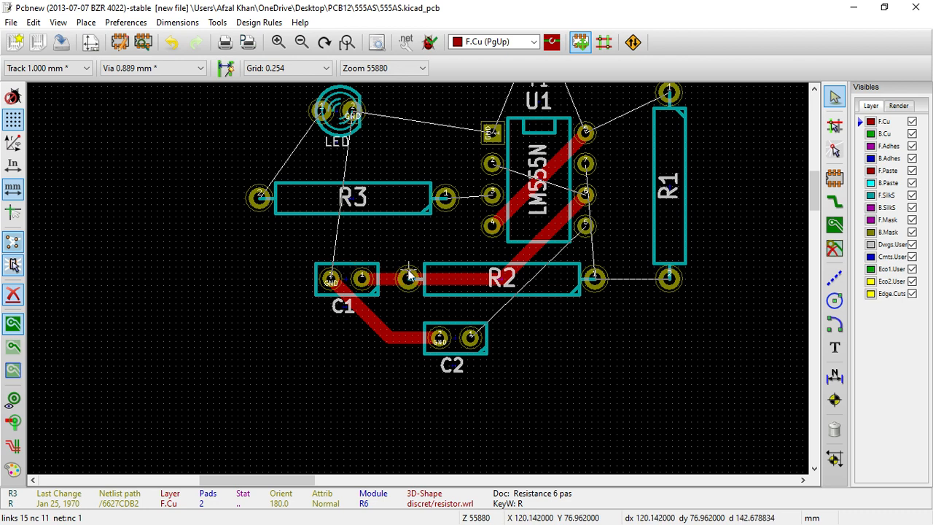
{"action": "mouse_move", "coordinate": [539, 186]}
{"action": "left_mouse_down"}
{"action": "mouse_move", "coordinate": [474, 175]}
{"action": "mouse_move", "coordinate": [530, 173]}
{"action": "left_mouse_up"}
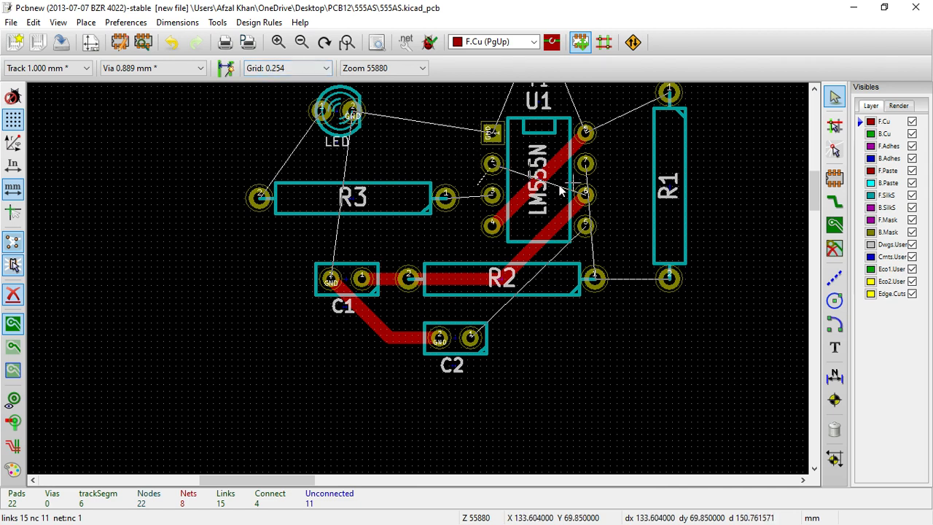
Route a GND track on F.Cu from P1's pad 2 to U1's pin 1.
{"action": "scroll", "coordinate": [562, 191], "scroll_direction": "up", "scroll_amount": 3}
{"action": "scroll", "coordinate": [420, 279], "scroll_direction": "down", "scroll_amount": 2}
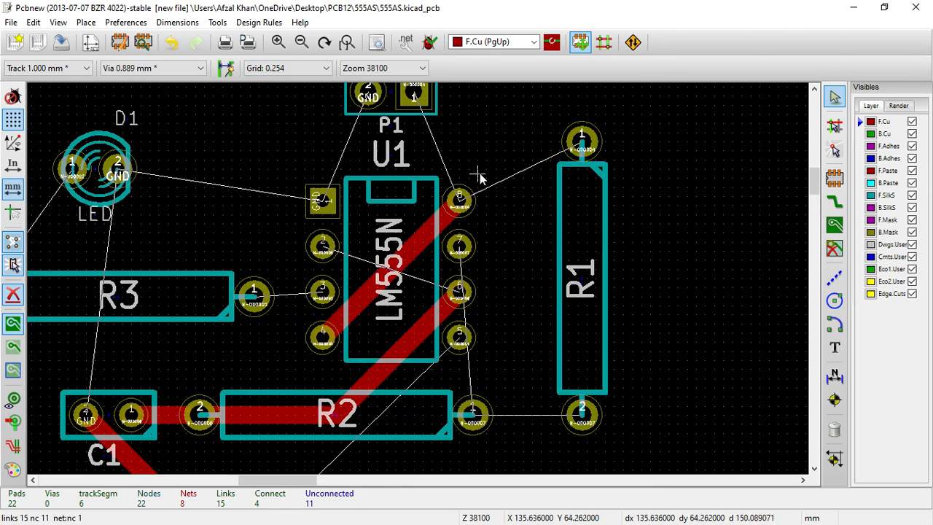
{"action": "left_click", "coordinate": [358, 121]}
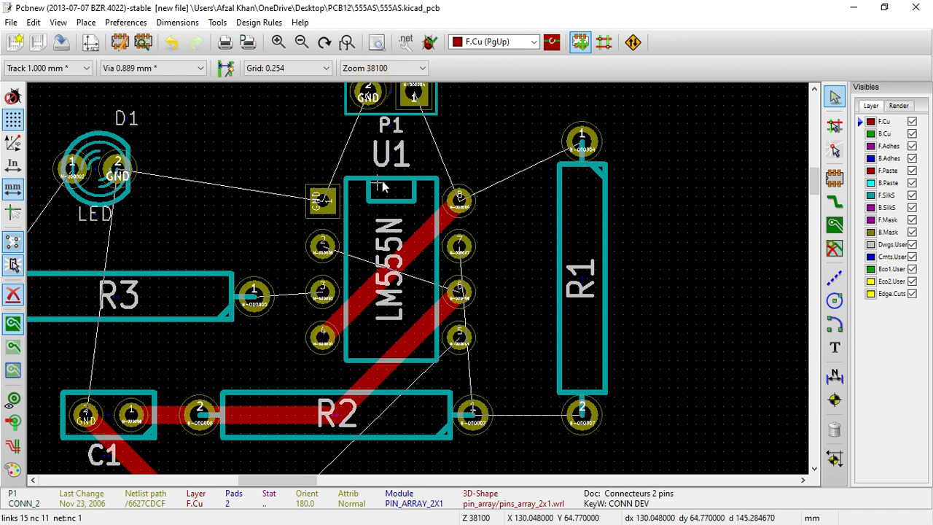
{"action": "left_click", "coordinate": [834, 202]}
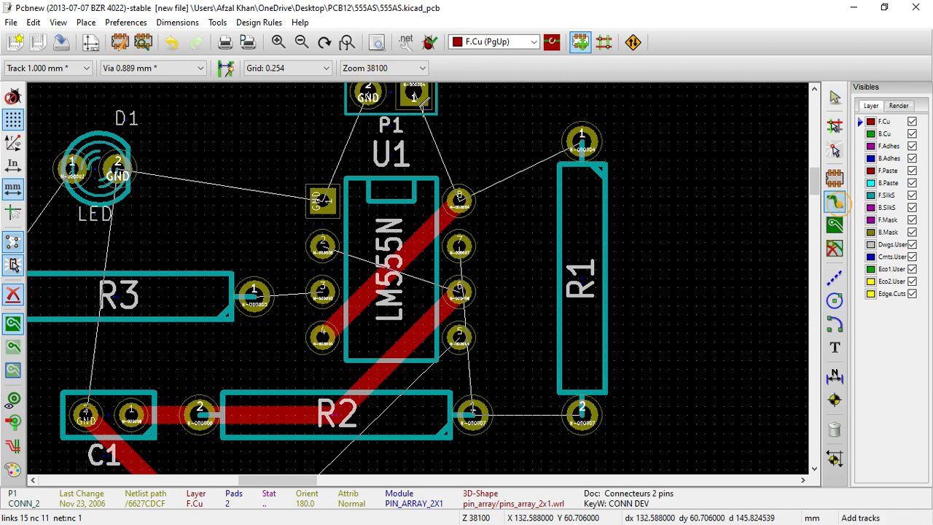
{"action": "left_click", "coordinate": [368, 95]}
{"action": "double_click", "coordinate": [330, 197]}
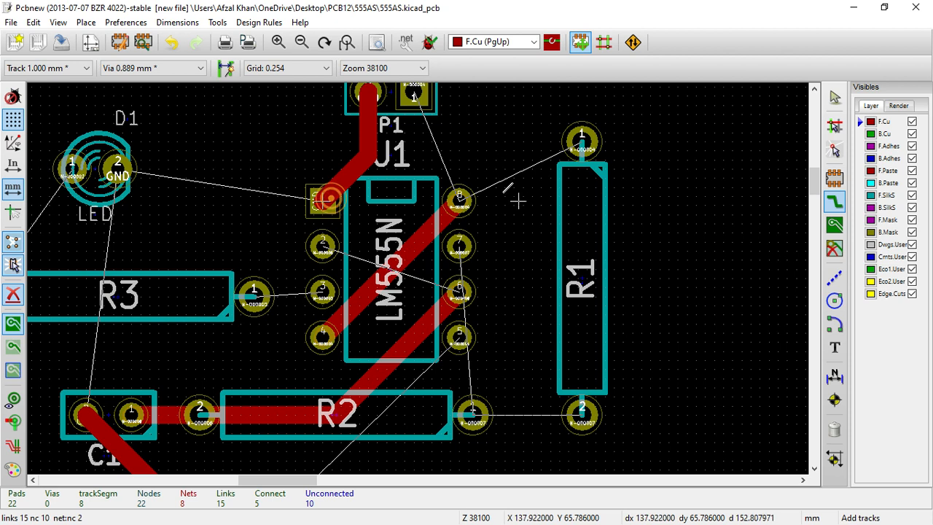
Route an F.Cu track from P1's pad 1 to U1's pin 8.
{"action": "left_click", "coordinate": [460, 199]}
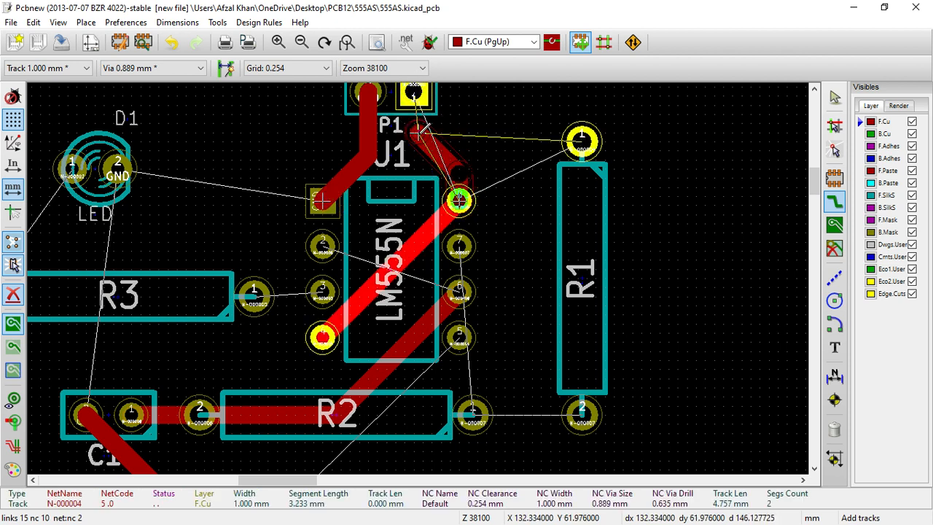
{"action": "key", "text": "Escape"}
{"action": "left_click", "coordinate": [414, 94]}
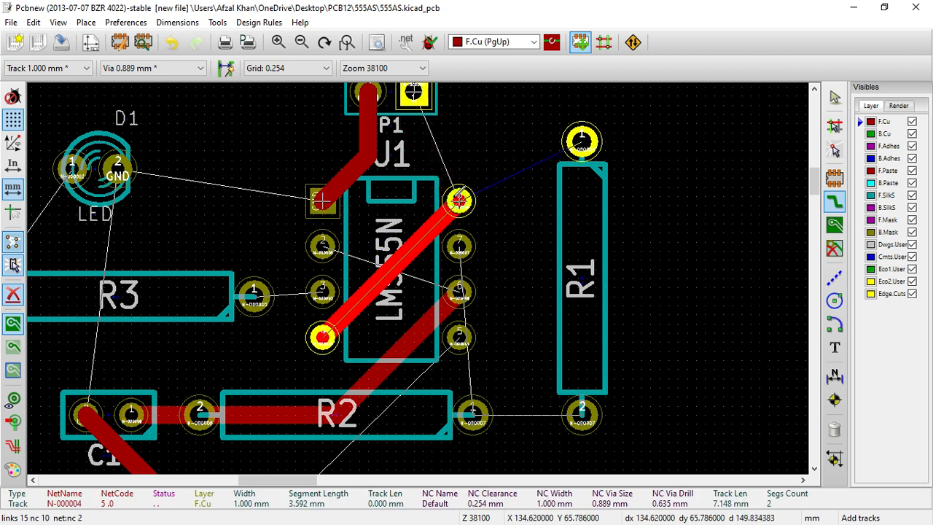
{"action": "double_click", "coordinate": [460, 201]}
{"action": "scroll", "coordinate": [460, 200], "scroll_direction": "down", "scroll_amount": 1}
{"action": "scroll", "coordinate": [419, 274], "scroll_direction": "up", "scroll_amount": 3}
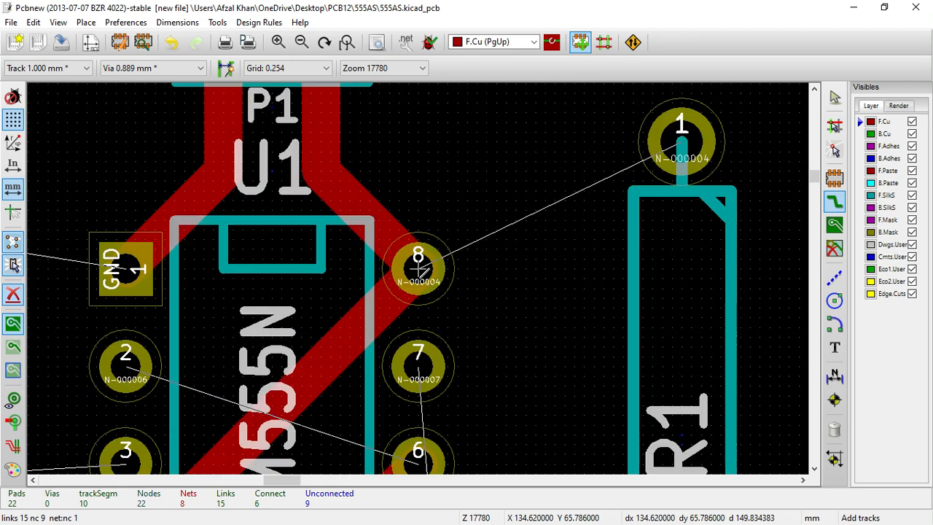
Route an F.Cu track from U1's pin 8 to R1's pad 1.
{"action": "scroll", "coordinate": [419, 274], "scroll_direction": "down", "scroll_amount": 1}
{"action": "left_click", "coordinate": [405, 279]}
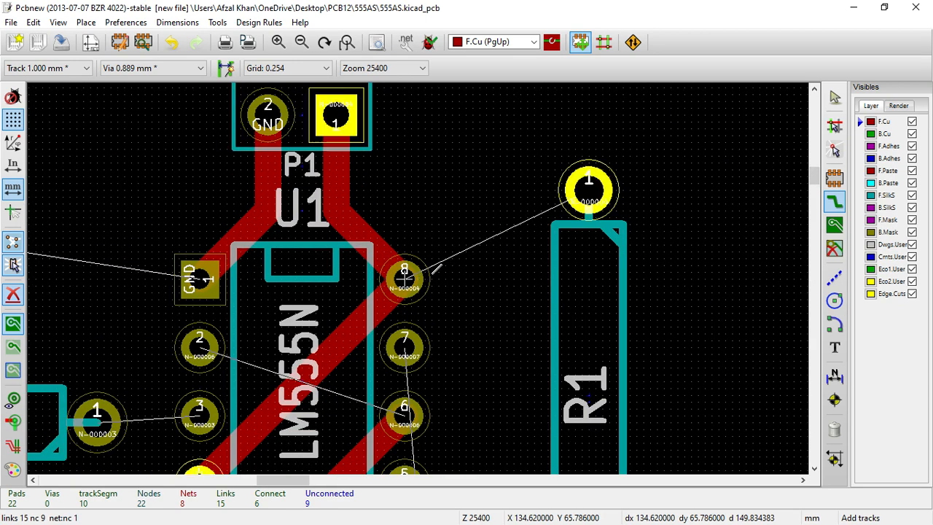
{"action": "double_click", "coordinate": [589, 208]}
{"action": "scroll", "coordinate": [590, 208], "scroll_direction": "down", "scroll_amount": 3}
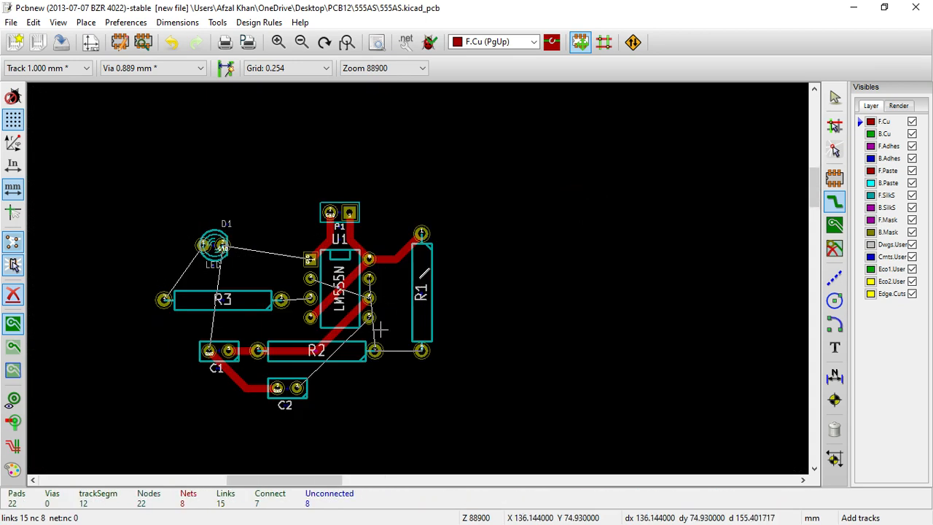
Route an F.Cu track from U1's pin 7 across to R1's body and straight down to R1's pad 2.
{"action": "scroll", "coordinate": [380, 329], "scroll_direction": "up", "scroll_amount": 5}
{"action": "scroll", "coordinate": [421, 273], "scroll_direction": "down", "scroll_amount": 2}
{"action": "left_click", "coordinate": [391, 159]}
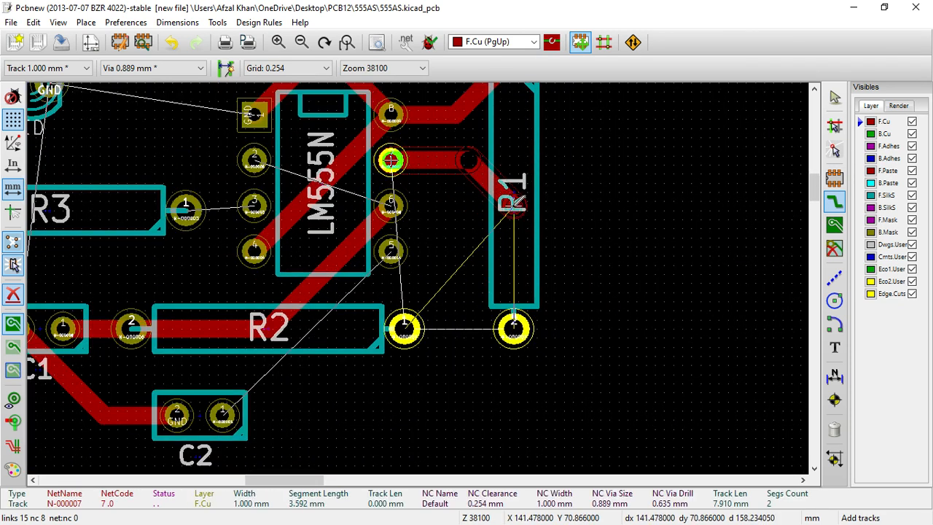
{"action": "left_click", "coordinate": [512, 206]}
{"action": "double_click", "coordinate": [518, 330]}
{"action": "scroll", "coordinate": [518, 330], "scroll_direction": "up", "scroll_amount": 3}
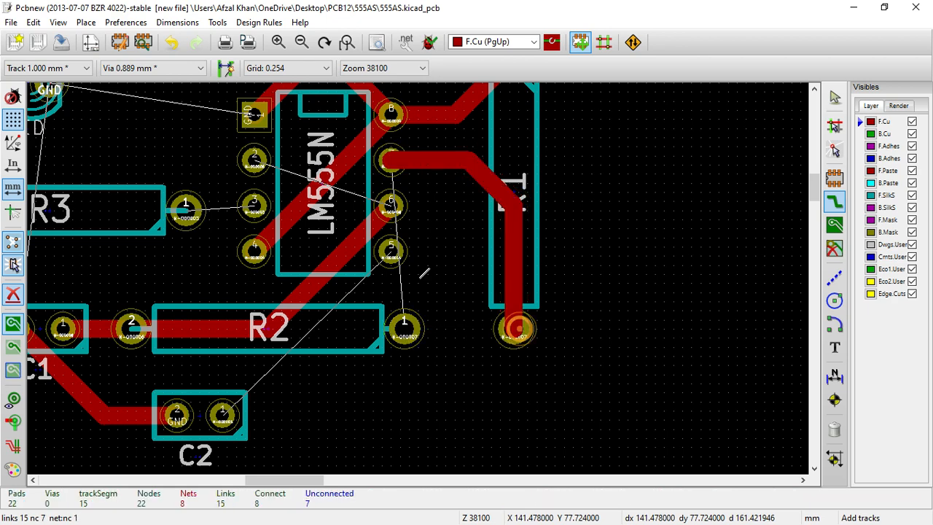
Connect R2's pad 1 to R1's pad 2 with an F.Cu track.
{"action": "scroll", "coordinate": [420, 277], "scroll_direction": "down", "scroll_amount": 3}
{"action": "left_click", "coordinate": [304, 277]}
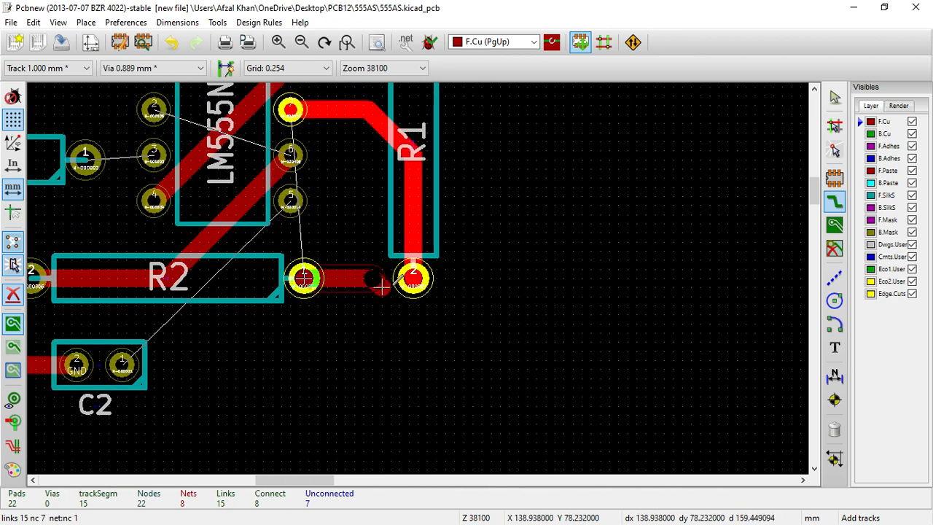
{"action": "double_click", "coordinate": [413, 277]}
{"action": "scroll", "coordinate": [363, 300], "scroll_direction": "down", "scroll_amount": 4}
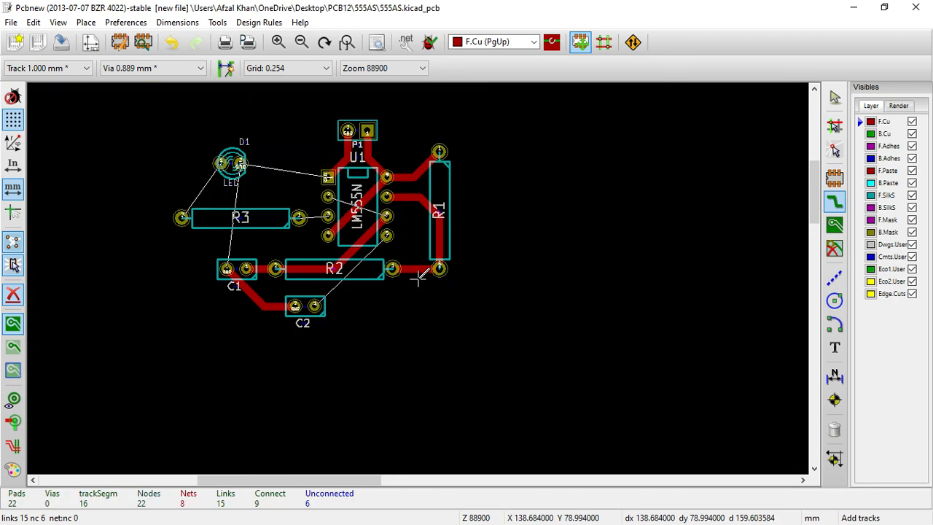
Route an F.Cu track diagonally from U1's pin 5 to C2's pad 1.
{"action": "scroll", "coordinate": [348, 294], "scroll_direction": "up", "scroll_amount": 6}
{"action": "scroll", "coordinate": [420, 277], "scroll_direction": "down", "scroll_amount": 2}
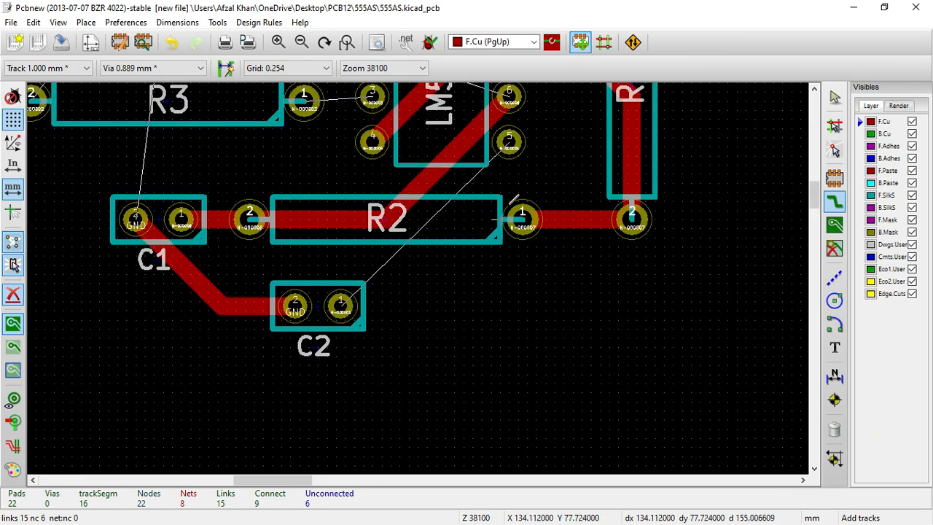
{"action": "left_click", "coordinate": [412, 252]}
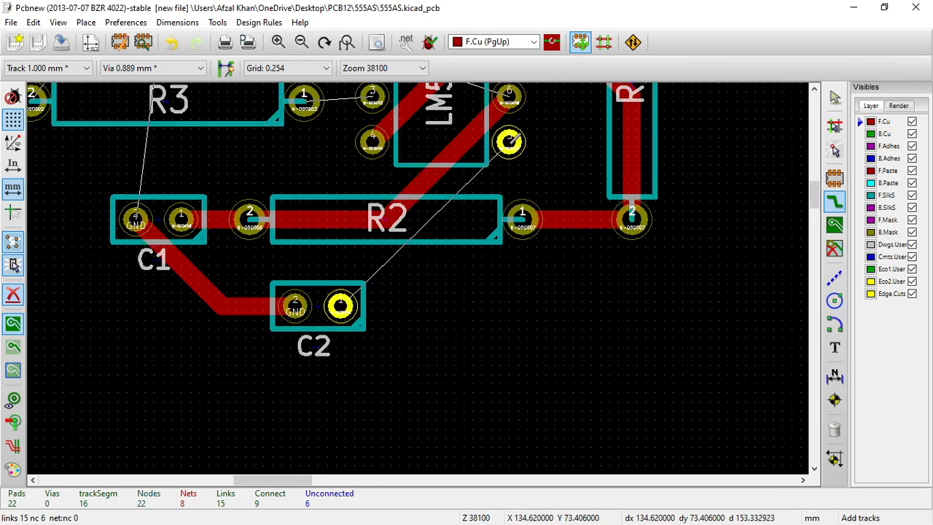
{"action": "double_click", "coordinate": [347, 304]}
{"action": "scroll", "coordinate": [348, 304], "scroll_direction": "down", "scroll_amount": 3}
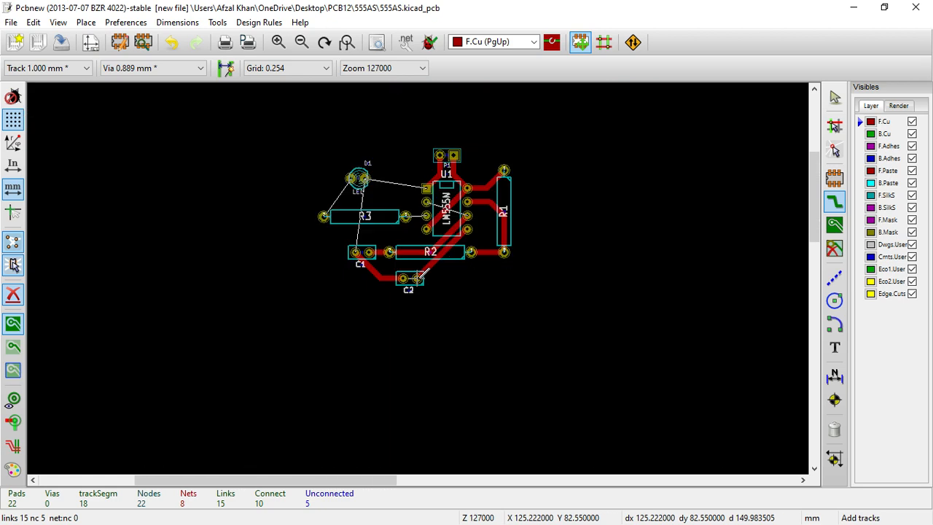
Move D1 down and slightly right so its pads line up horizontally with U1's pin 1.
{"action": "scroll", "coordinate": [420, 276], "scroll_direction": "up", "scroll_amount": 1}
{"action": "scroll", "coordinate": [420, 275], "scroll_direction": "up", "scroll_amount": 1}
{"action": "scroll", "coordinate": [420, 276], "scroll_direction": "down", "scroll_amount": 1}
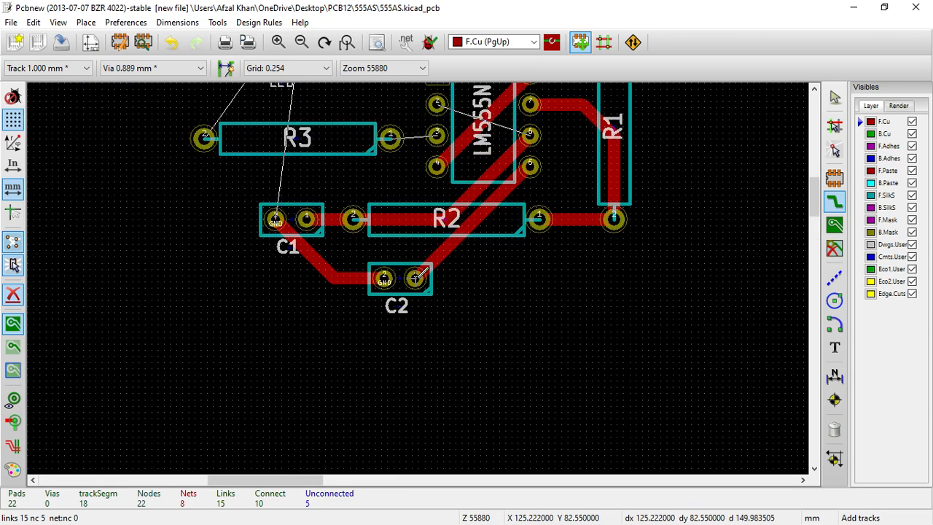
{"action": "scroll", "coordinate": [420, 276], "scroll_direction": "down", "scroll_amount": 1}
{"action": "scroll", "coordinate": [422, 272], "scroll_direction": "up", "scroll_amount": 3}
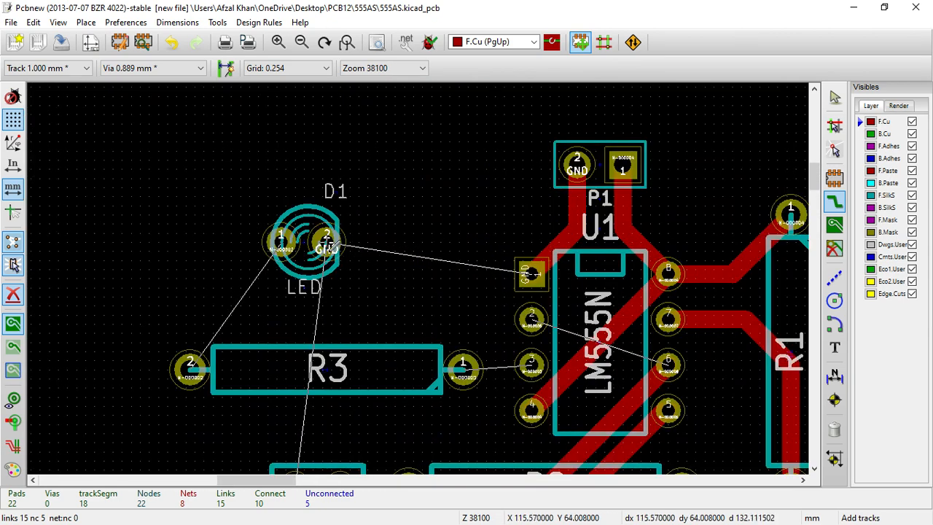
{"action": "key", "text": "Escape"}
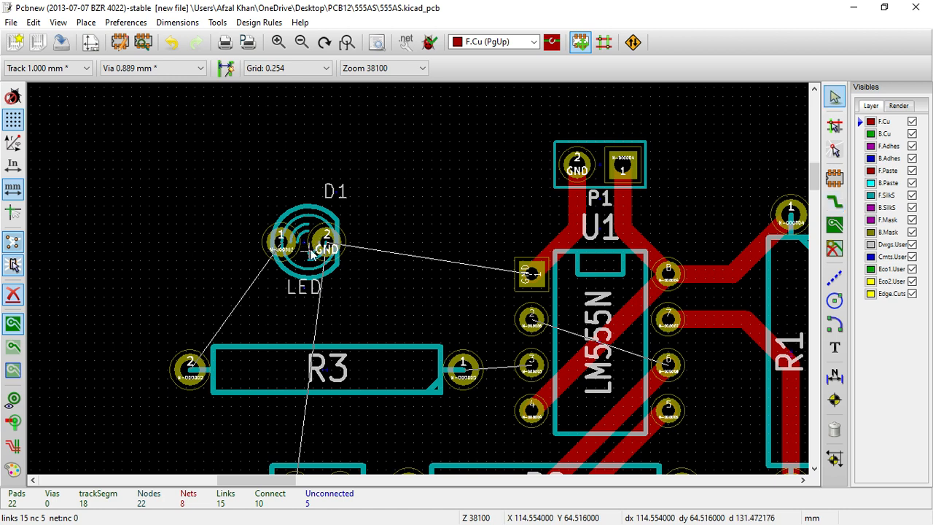
{"action": "key", "text": "m"}
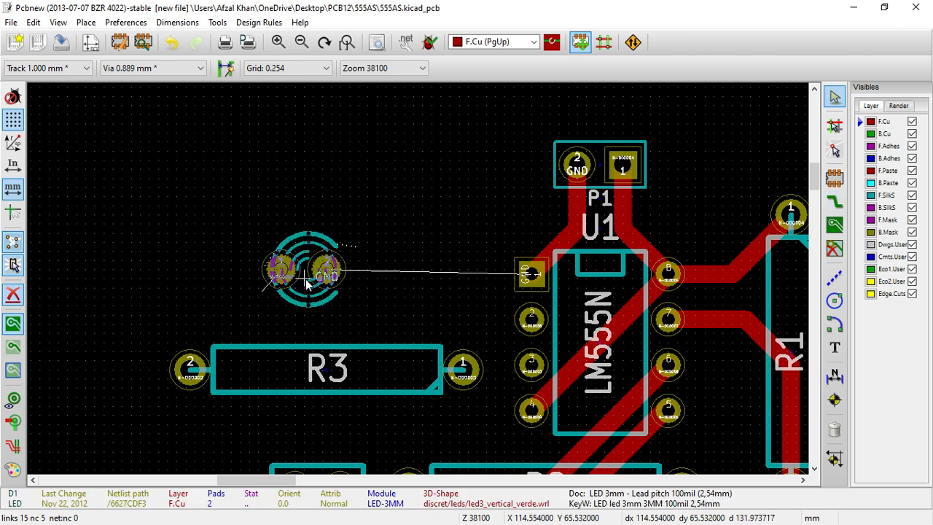
{"action": "left_click", "coordinate": [314, 280]}
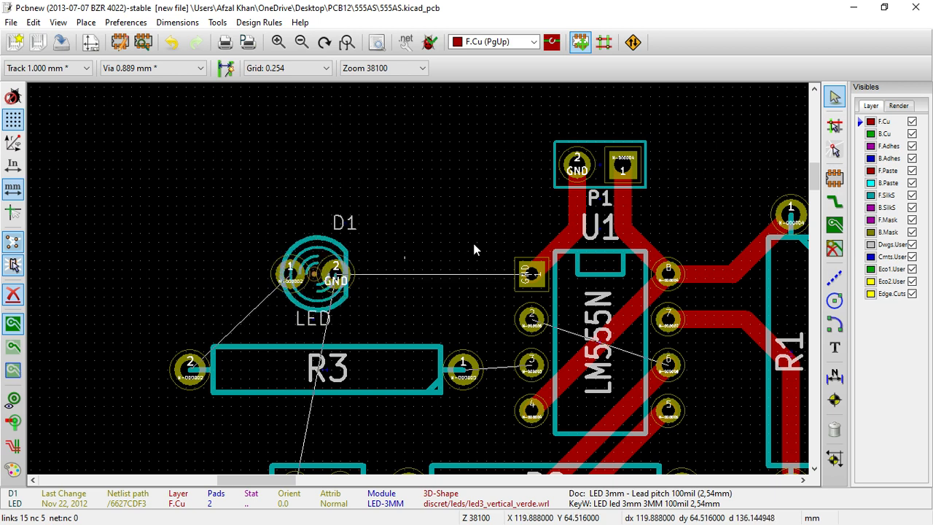
Route a straight F.Cu GND track from D1's pad 2 to U1's pin 1.
{"action": "left_click", "coordinate": [834, 201]}
{"action": "left_click", "coordinate": [337, 274]}
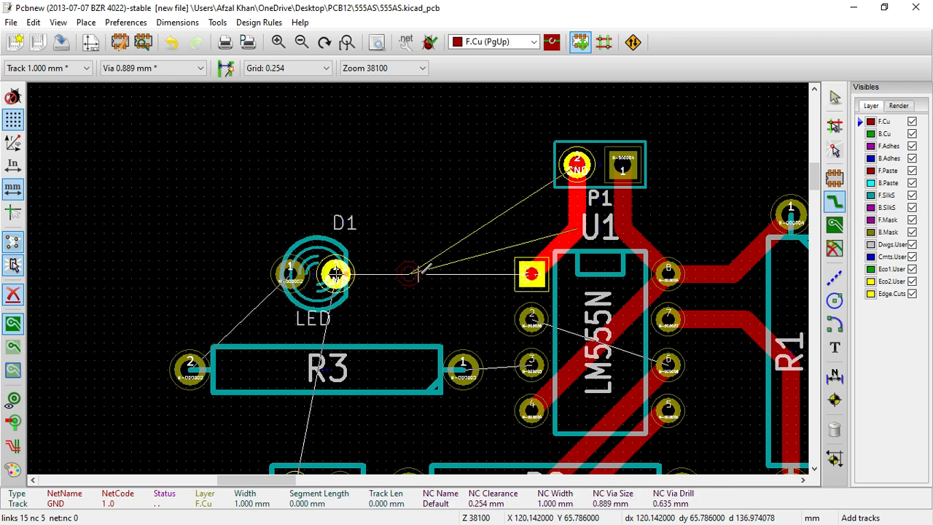
{"action": "left_click", "coordinate": [535, 275]}
{"action": "scroll", "coordinate": [444, 319], "scroll_direction": "down", "scroll_amount": 2}
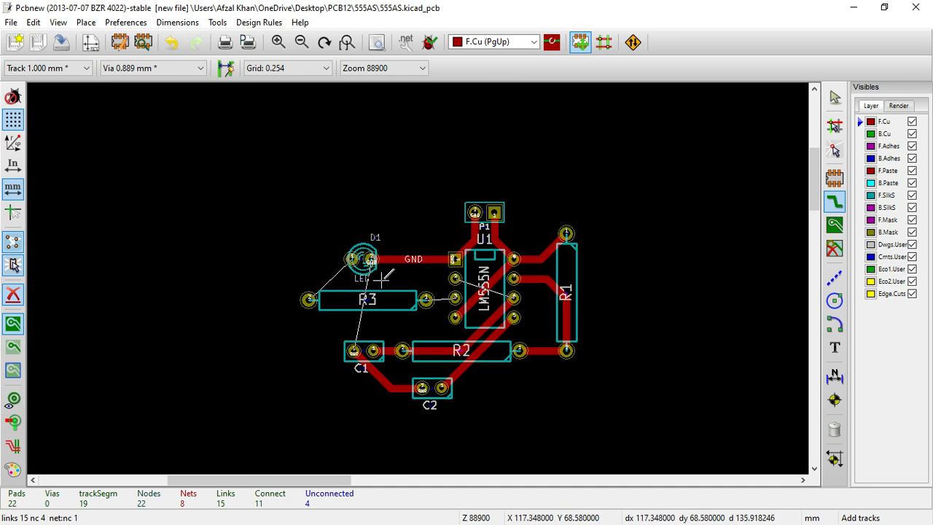
Route an F.Cu GND track from D1's pad 2 straight down through R3 and diagonally to C1's pad 2.
{"action": "scroll", "coordinate": [420, 277], "scroll_direction": "up", "scroll_amount": 2}
{"action": "left_click", "coordinate": [389, 237]}
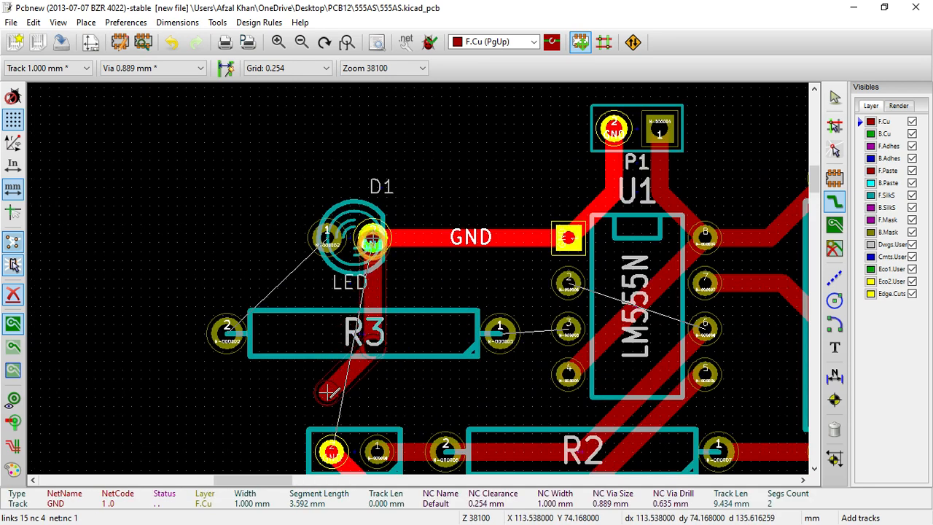
{"action": "left_click", "coordinate": [332, 452]}
{"action": "scroll", "coordinate": [331, 452], "scroll_direction": "up", "scroll_amount": 2}
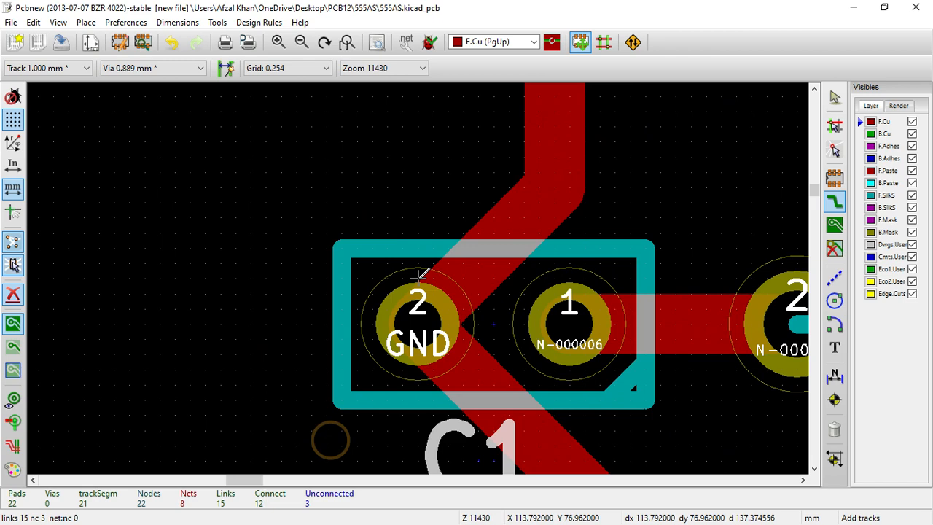
Route an F.Cu track diagonally from D1's pad 1 to R3's pad 2.
{"action": "scroll", "coordinate": [506, 256], "scroll_direction": "down", "scroll_amount": 2}
{"action": "scroll", "coordinate": [506, 256], "scroll_direction": "down", "scroll_amount": 2}
{"action": "left_click", "coordinate": [380, 200]}
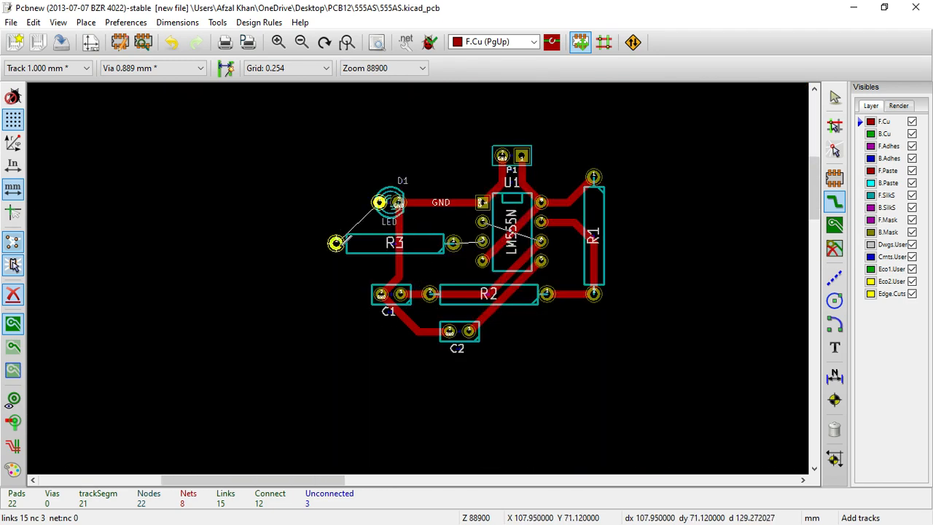
{"action": "left_click", "coordinate": [335, 243]}
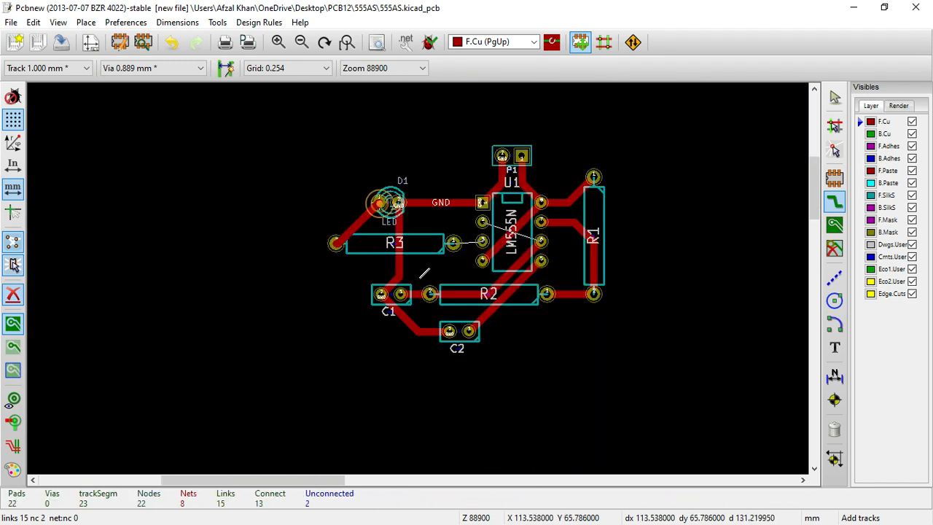
Route an F.Cu track from R3's pad 1 to U1's pin 3.
{"action": "scroll", "coordinate": [420, 277], "scroll_direction": "up", "scroll_amount": 3}
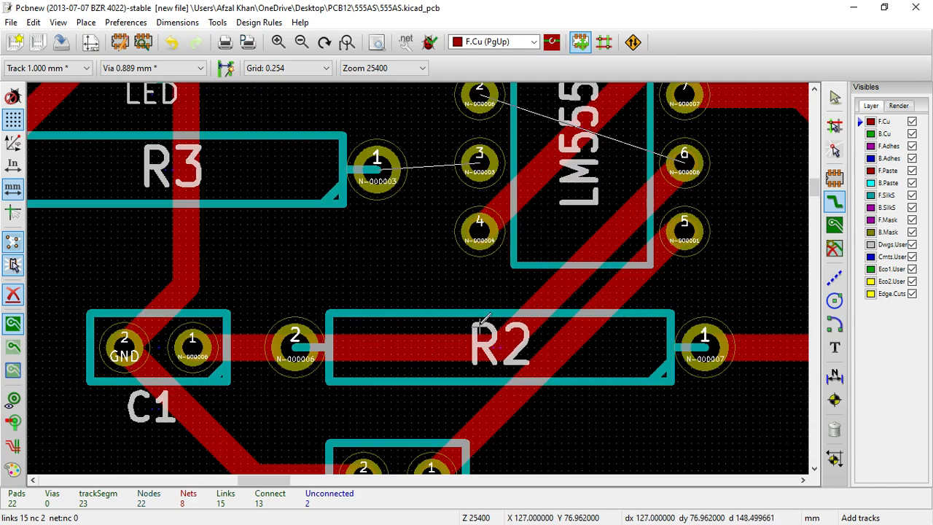
{"action": "scroll", "coordinate": [420, 277], "scroll_direction": "down", "scroll_amount": 3}
{"action": "scroll", "coordinate": [423, 274], "scroll_direction": "up", "scroll_amount": 3}
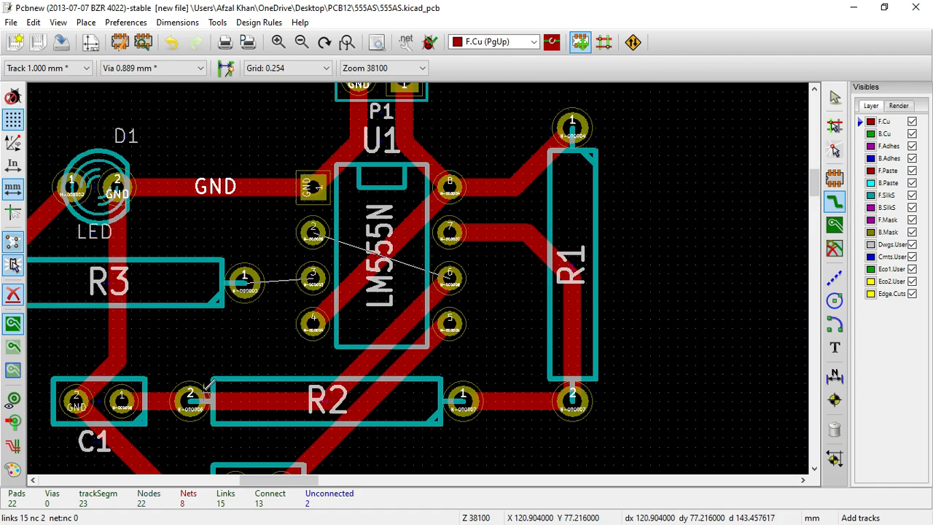
{"action": "left_click", "coordinate": [248, 279]}
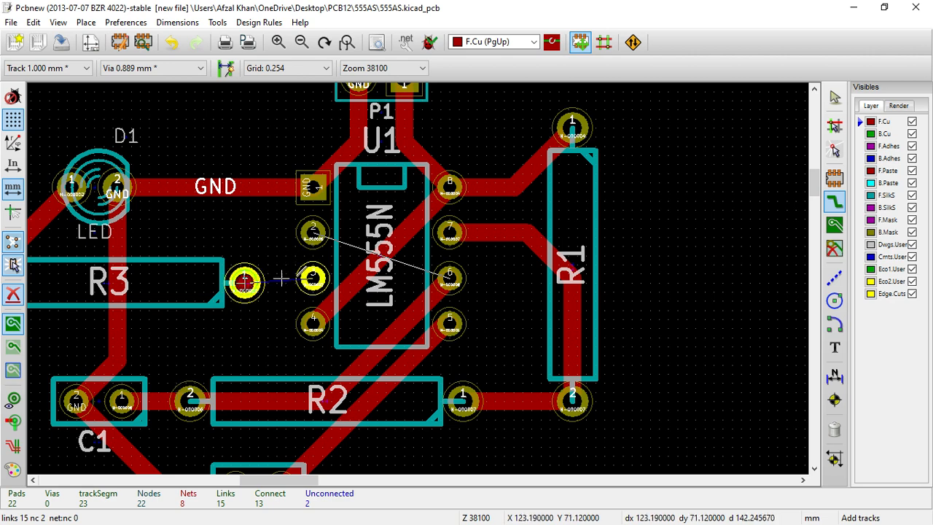
{"action": "double_click", "coordinate": [313, 278]}
{"action": "scroll", "coordinate": [416, 275], "scroll_direction": "up", "scroll_amount": 3}
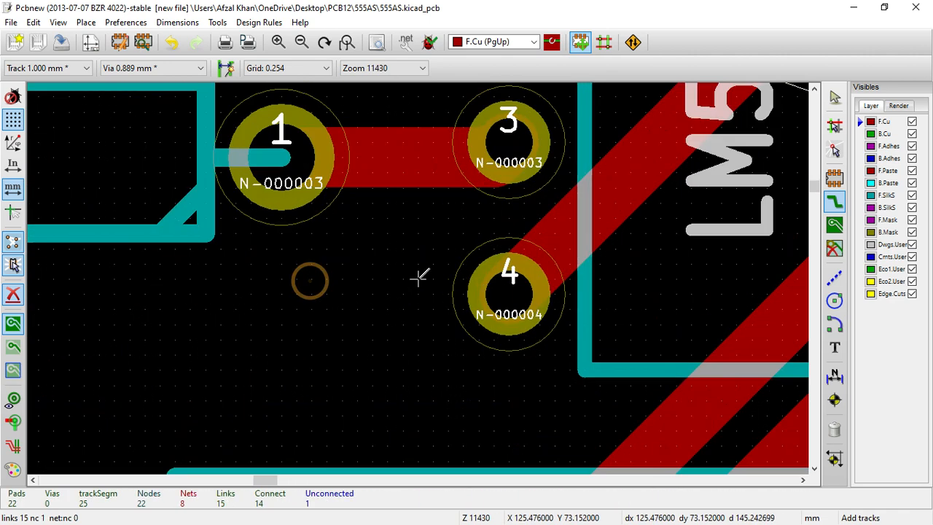
{"action": "scroll", "coordinate": [419, 275], "scroll_direction": "down", "scroll_amount": 4}
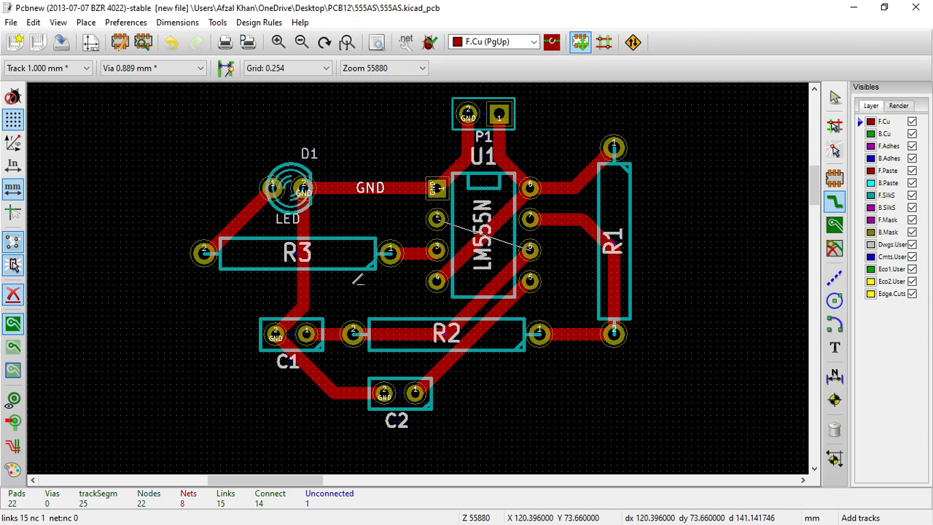
{"action": "left_click", "coordinate": [353, 333]}
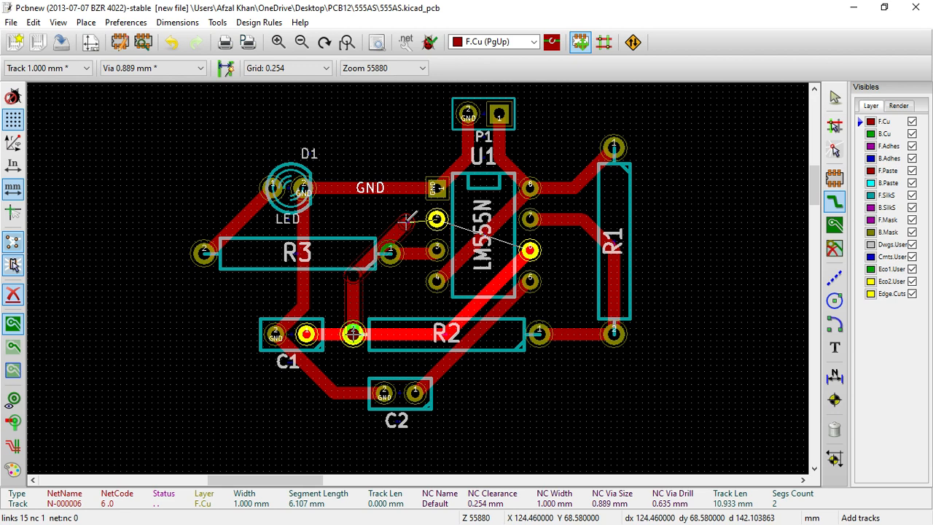
{"action": "key", "text": "Escape"}
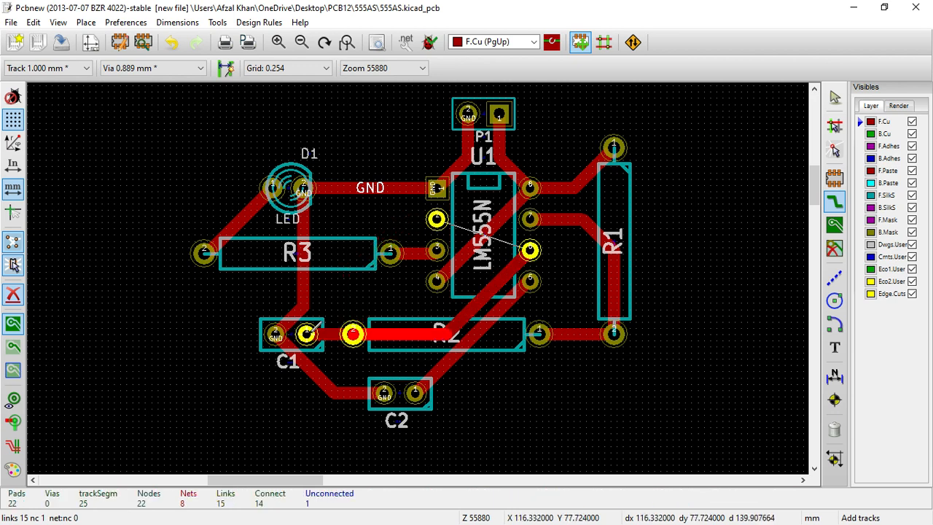
{"action": "key", "text": "Escape"}
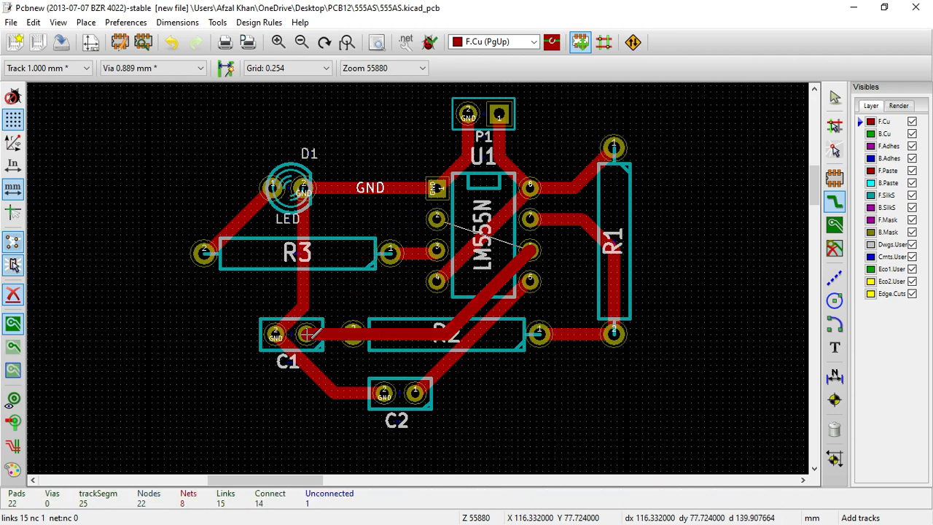
{"action": "left_click", "coordinate": [307, 334]}
{"action": "key", "text": "Escape"}
{"action": "left_click", "coordinate": [307, 334]}
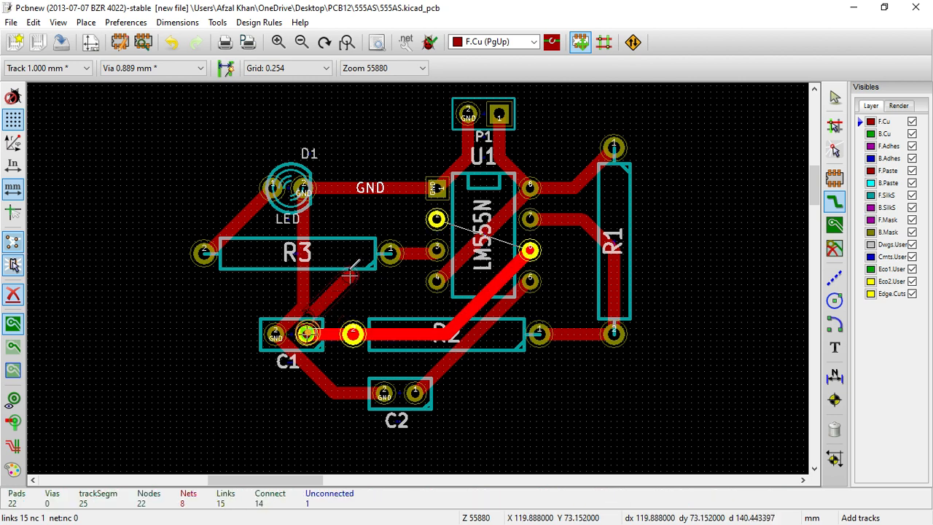
{"action": "key", "text": "Escape"}
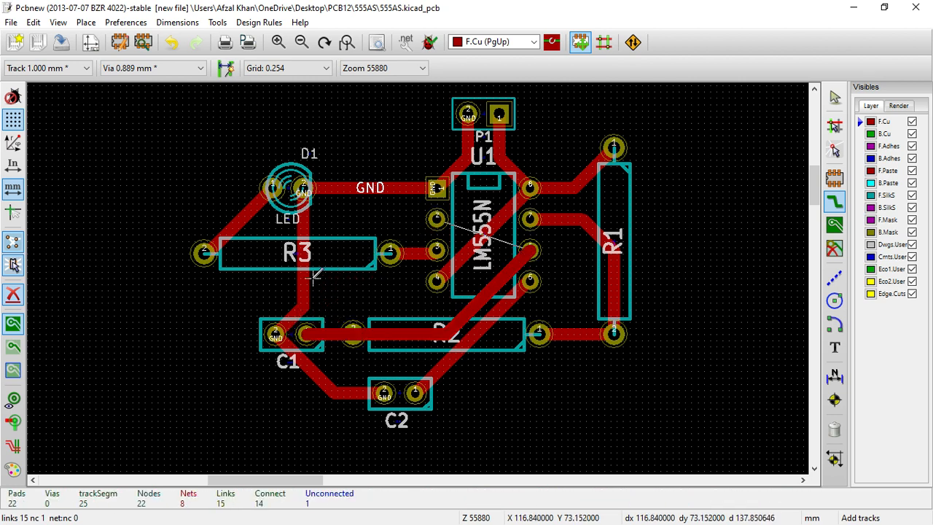
Delete the GND track between D1's pad 2 and C1's pad 2.
{"action": "left_click", "coordinate": [834, 429]}
{"action": "left_click", "coordinate": [299, 296]}
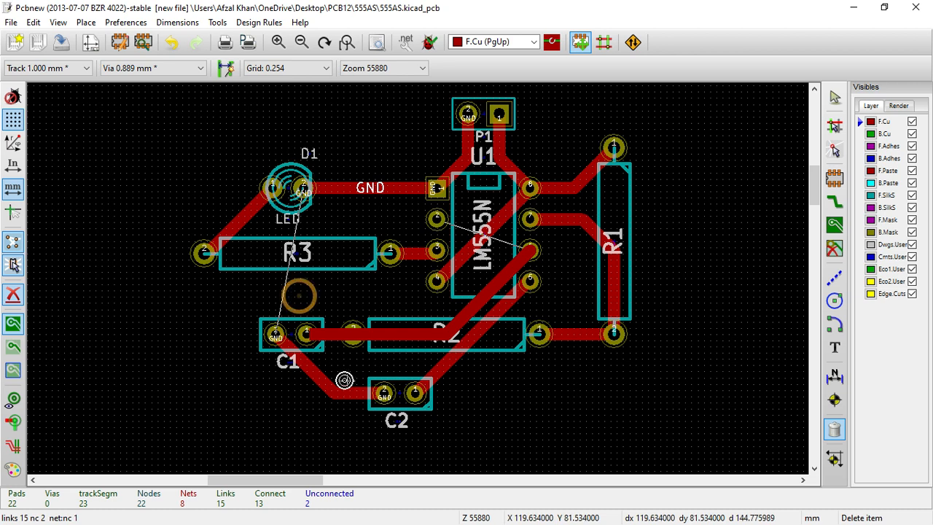
Route an F.Cu track from C1's pad 1 up, diagonally through R3's body and across to U1's pin 2.
{"action": "left_click", "coordinate": [834, 201]}
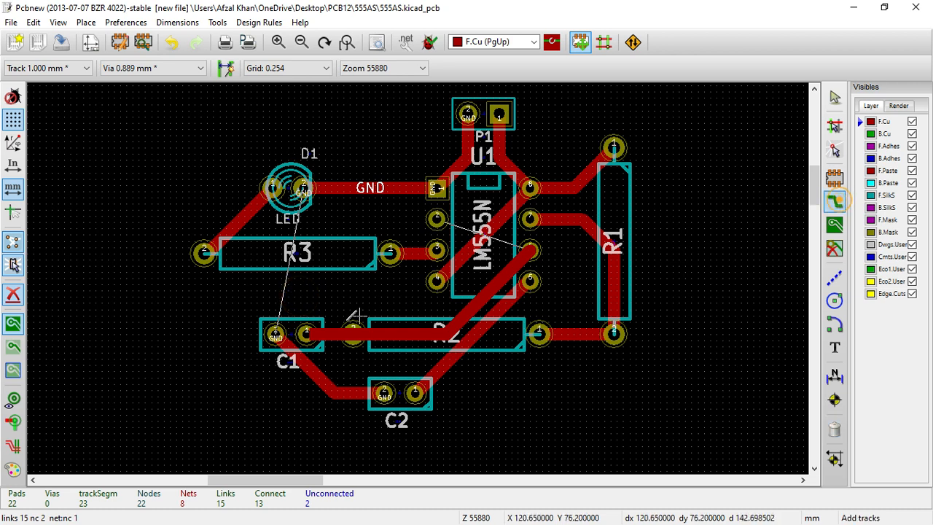
{"action": "left_click", "coordinate": [306, 333]}
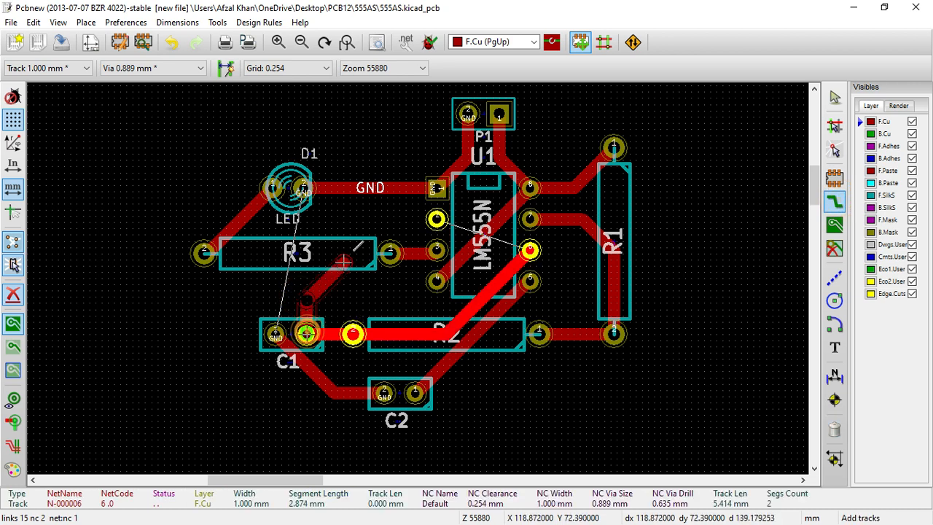
{"action": "left_click", "coordinate": [378, 219]}
{"action": "double_click", "coordinate": [436, 218]}
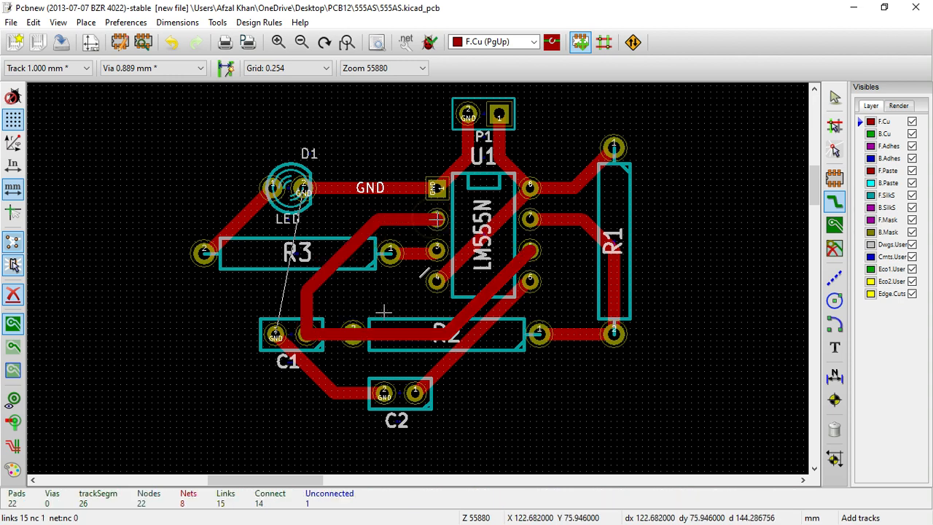
Route an F.Cu GND track from D1's pad 2 diagonally down-left and straight down to C1's pad 2.
{"action": "scroll", "coordinate": [427, 270], "scroll_direction": "down", "scroll_amount": 1}
{"action": "scroll", "coordinate": [419, 276], "scroll_direction": "up", "scroll_amount": 2}
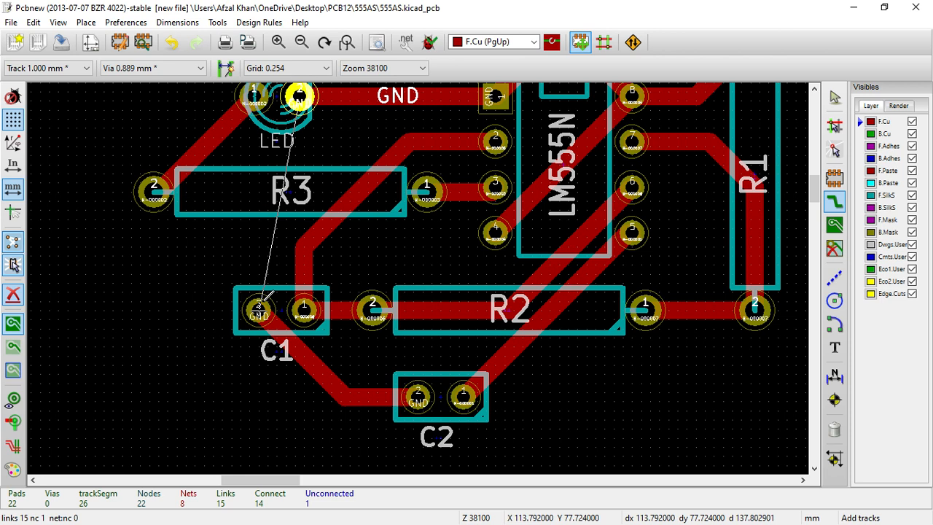
{"action": "left_click", "coordinate": [298, 96]}
{"action": "left_click", "coordinate": [259, 311]}
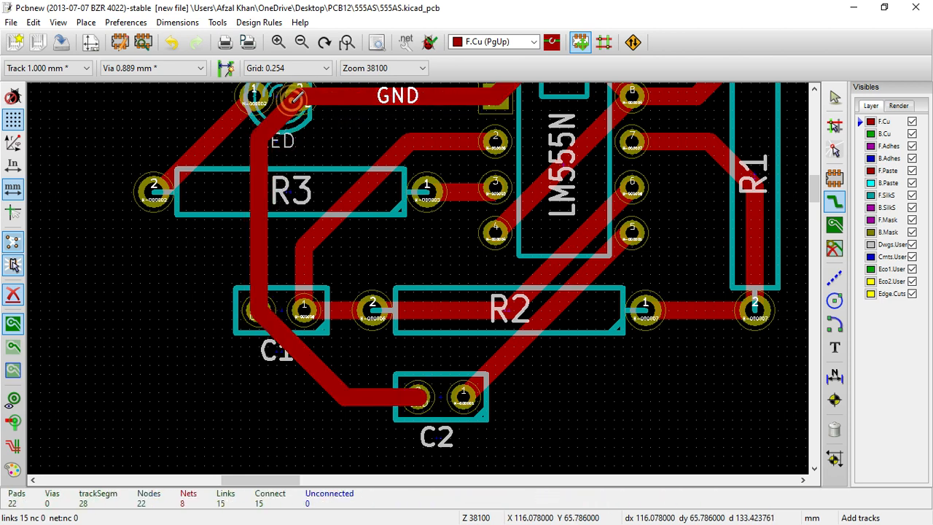
Delete the horizontal F.Cu track segment running from R2's pad 2 under R2's body.
{"action": "scroll", "coordinate": [259, 311], "scroll_direction": "down", "scroll_amount": 2}
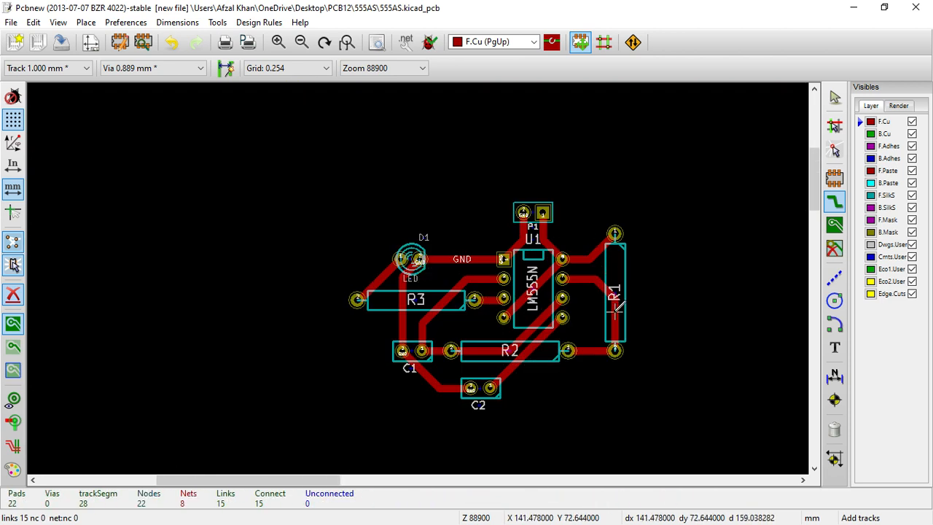
{"action": "scroll", "coordinate": [647, 355], "scroll_direction": "up", "scroll_amount": 3}
{"action": "scroll", "coordinate": [419, 276], "scroll_direction": "down", "scroll_amount": 3}
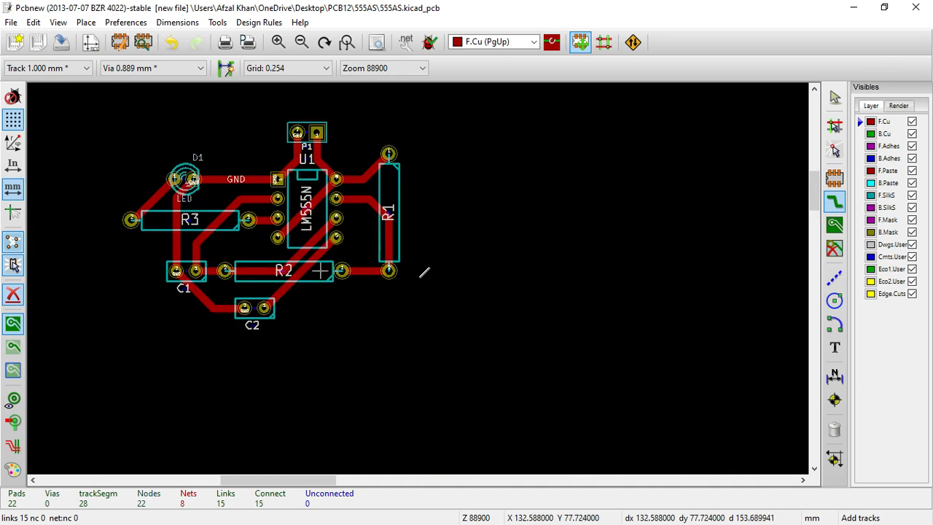
{"action": "scroll", "coordinate": [425, 273], "scroll_direction": "up", "scroll_amount": 2}
{"action": "scroll", "coordinate": [423, 272], "scroll_direction": "down", "scroll_amount": 2}
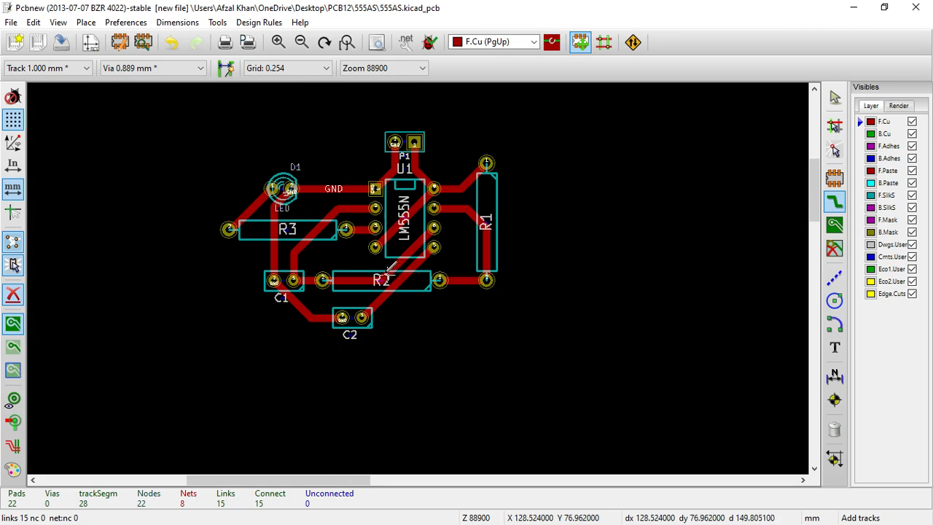
{"action": "scroll", "coordinate": [422, 274], "scroll_direction": "up", "scroll_amount": 3}
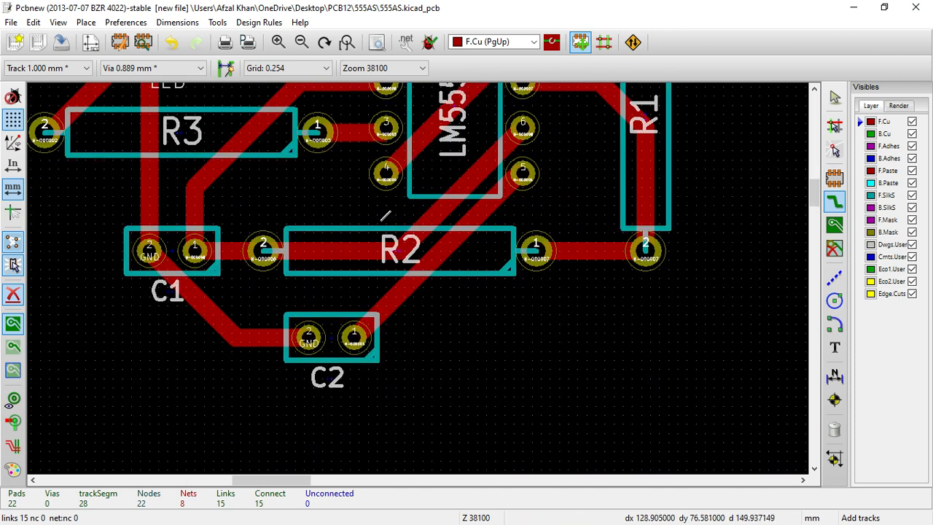
{"action": "left_click", "coordinate": [836, 432]}
{"action": "left_click", "coordinate": [358, 251]}
{"action": "left_click", "coordinate": [415, 285]}
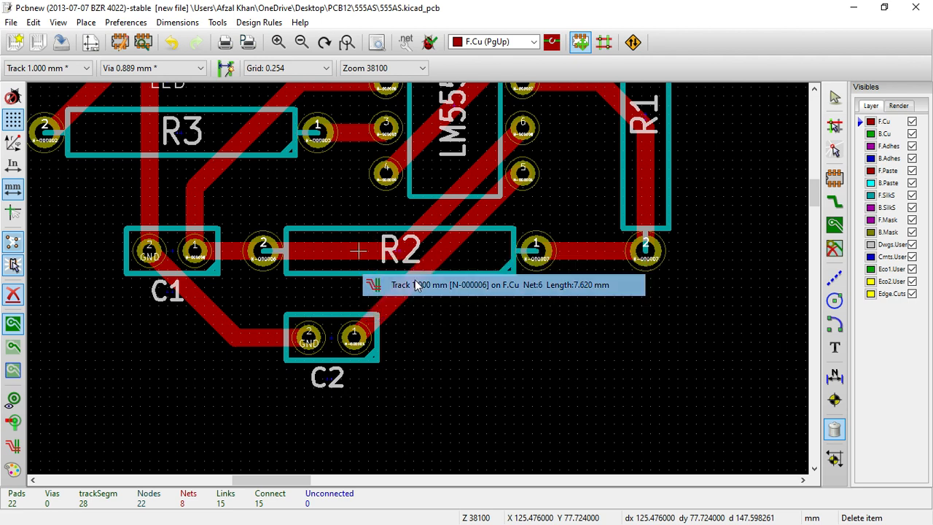
Route an F.Cu track from R2's pad 2 horizontally under R2's body, then diagonally up to U1's pin 6.
{"action": "left_click", "coordinate": [836, 202]}
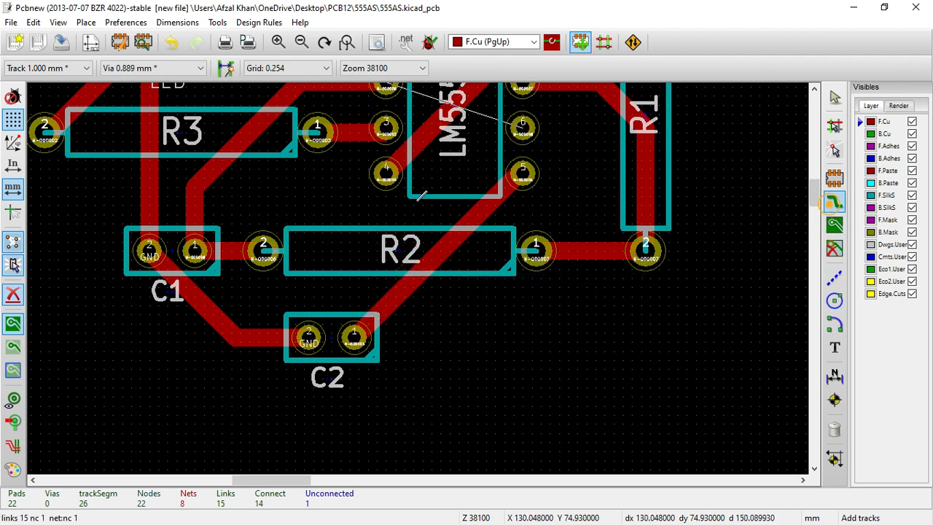
{"action": "left_click", "coordinate": [263, 249]}
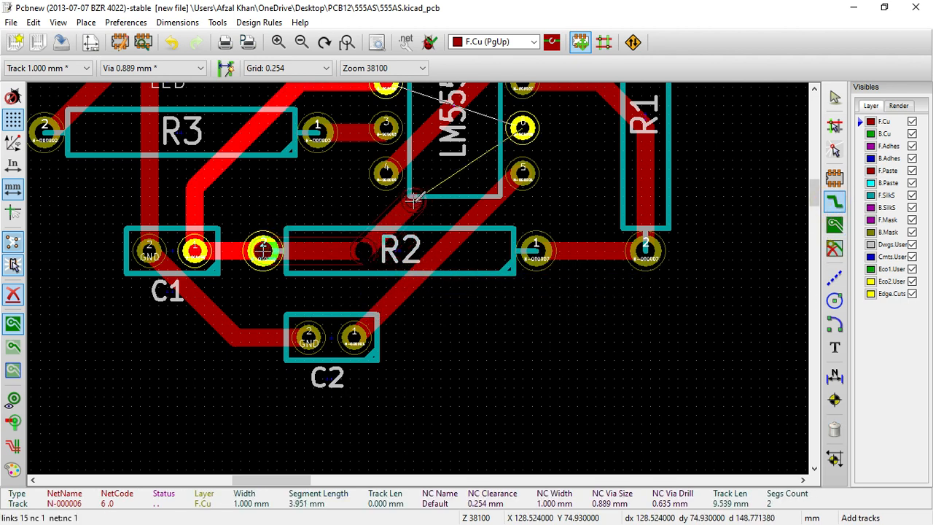
{"action": "left_click", "coordinate": [522, 128]}
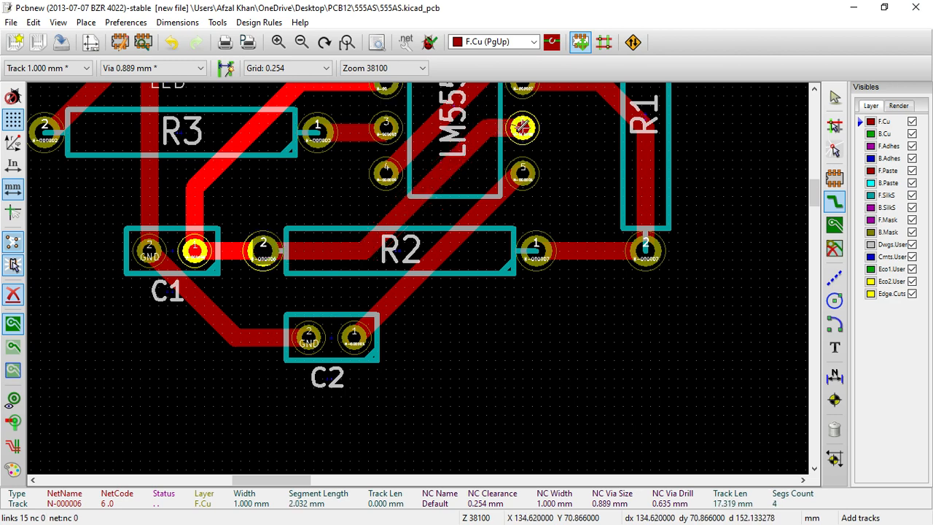
Review the routed tracks across the whole layout and save the board file 555AS.kicad_pcb.
{"action": "scroll", "coordinate": [420, 275], "scroll_direction": "down", "scroll_amount": 5}
{"action": "scroll", "coordinate": [421, 274], "scroll_direction": "up", "scroll_amount": 3}
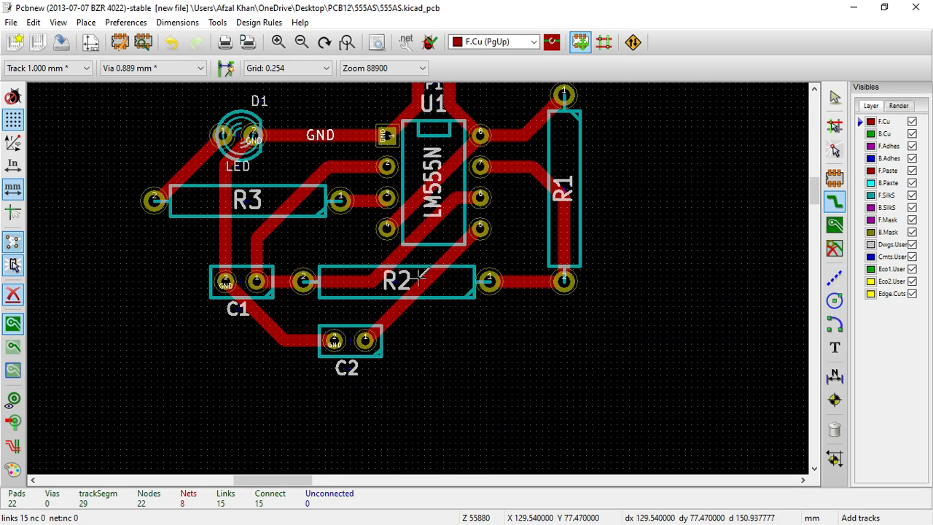
{"action": "scroll", "coordinate": [421, 275], "scroll_direction": "up", "scroll_amount": 4}
{"action": "scroll", "coordinate": [423, 273], "scroll_direction": "down", "scroll_amount": 4}
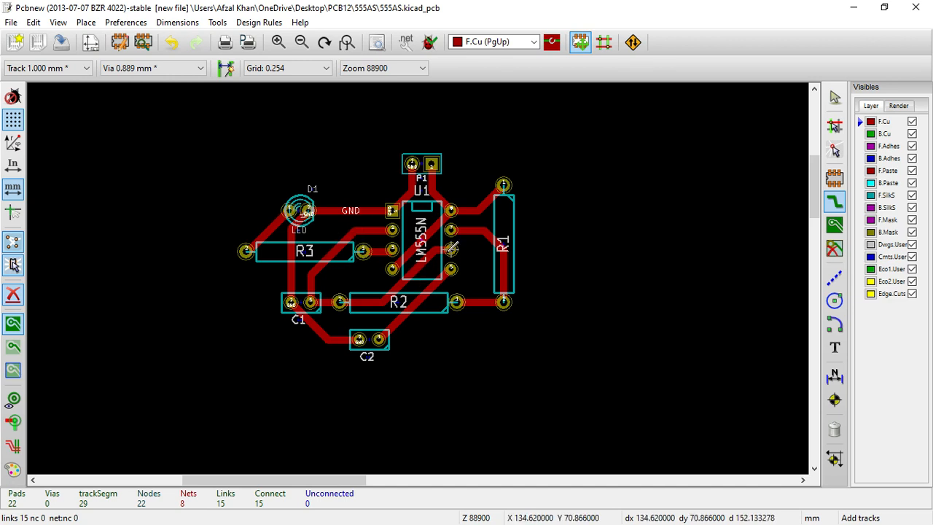
{"action": "scroll", "coordinate": [423, 269], "scroll_direction": "up", "scroll_amount": 3}
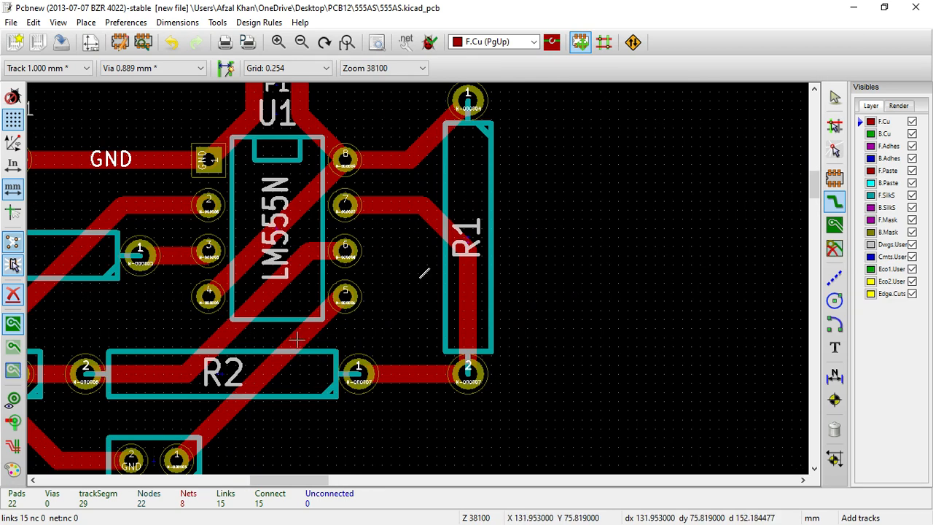
{"action": "scroll", "coordinate": [424, 273], "scroll_direction": "down", "scroll_amount": 3}
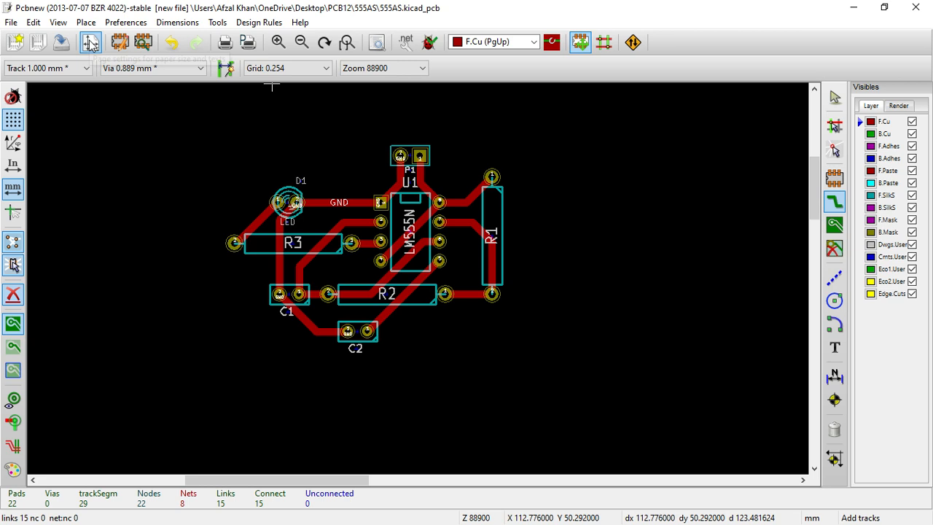
{"action": "left_click", "coordinate": [62, 42]}
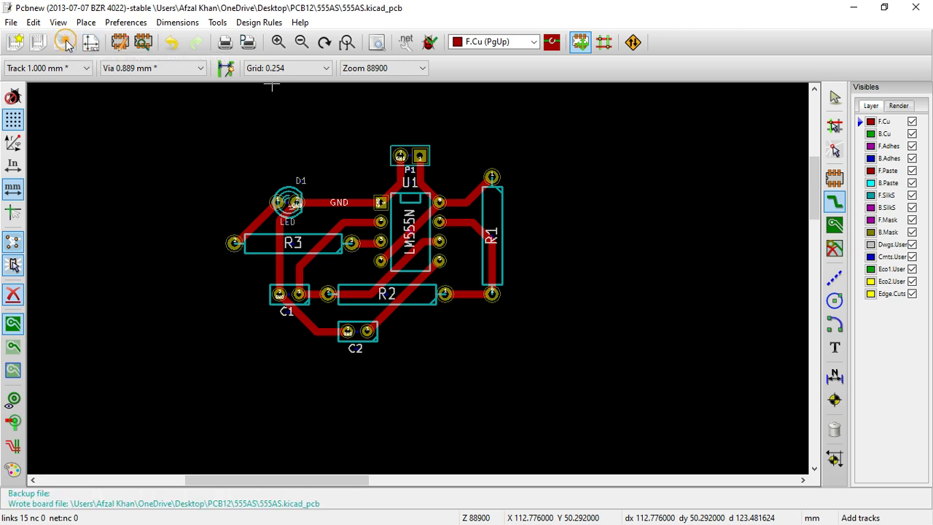